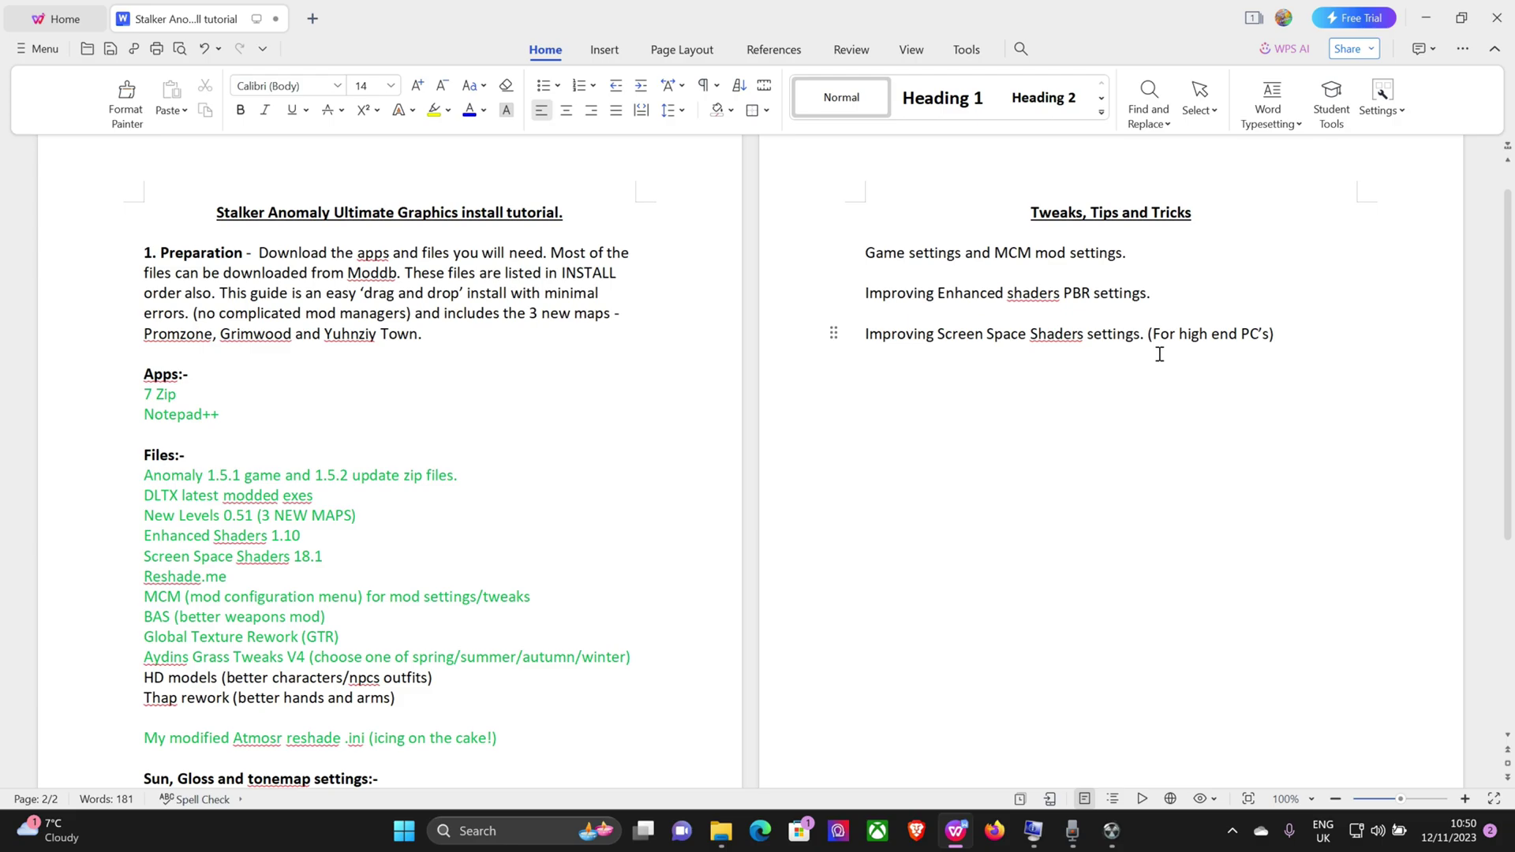
Switch to System Information and examine the system summary and the display adapter details.
click(1029, 832)
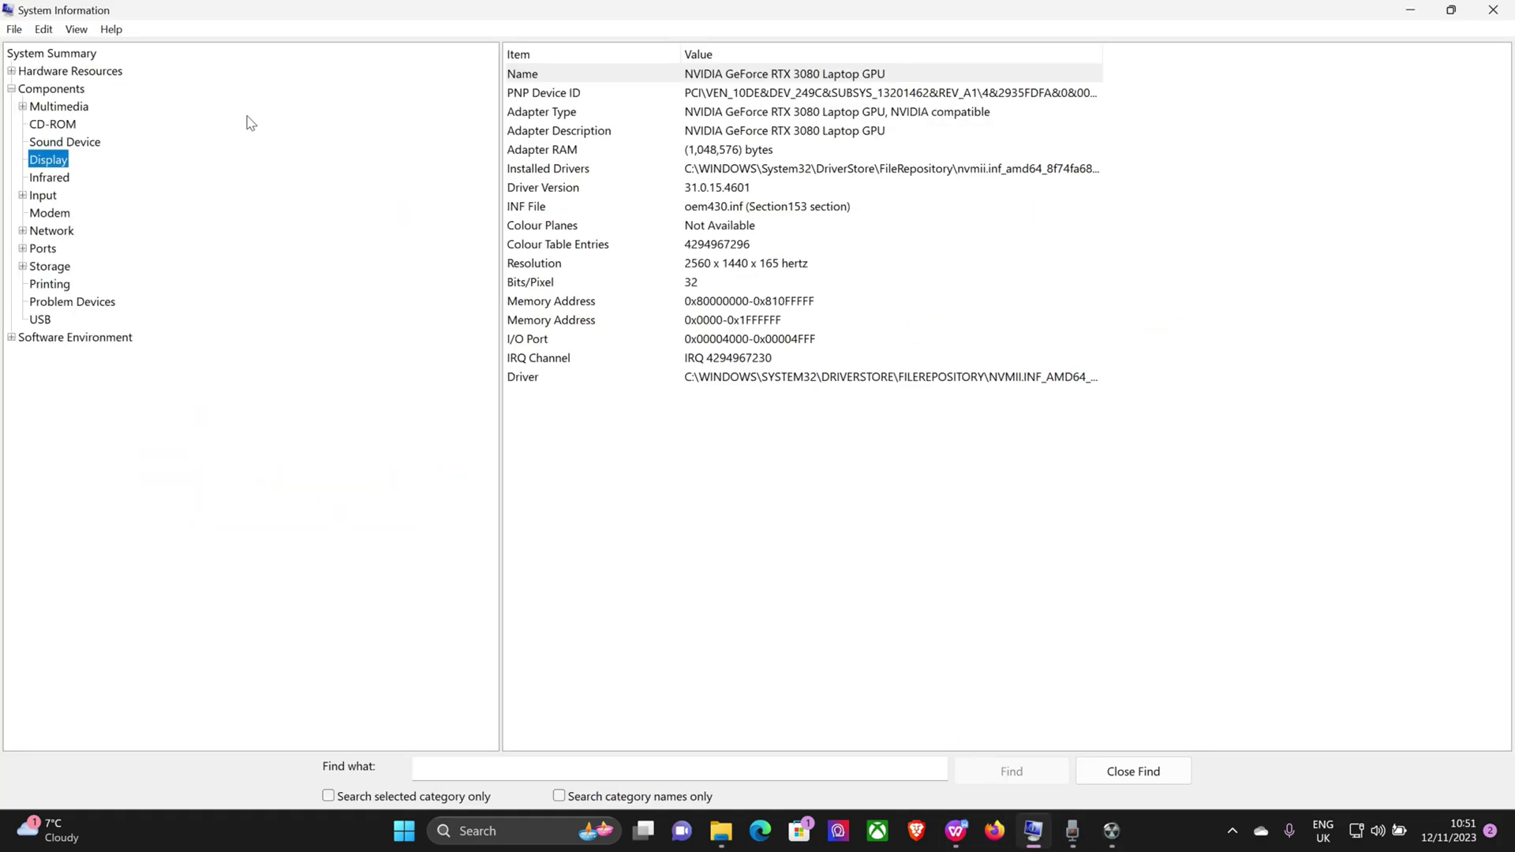
click(57, 57)
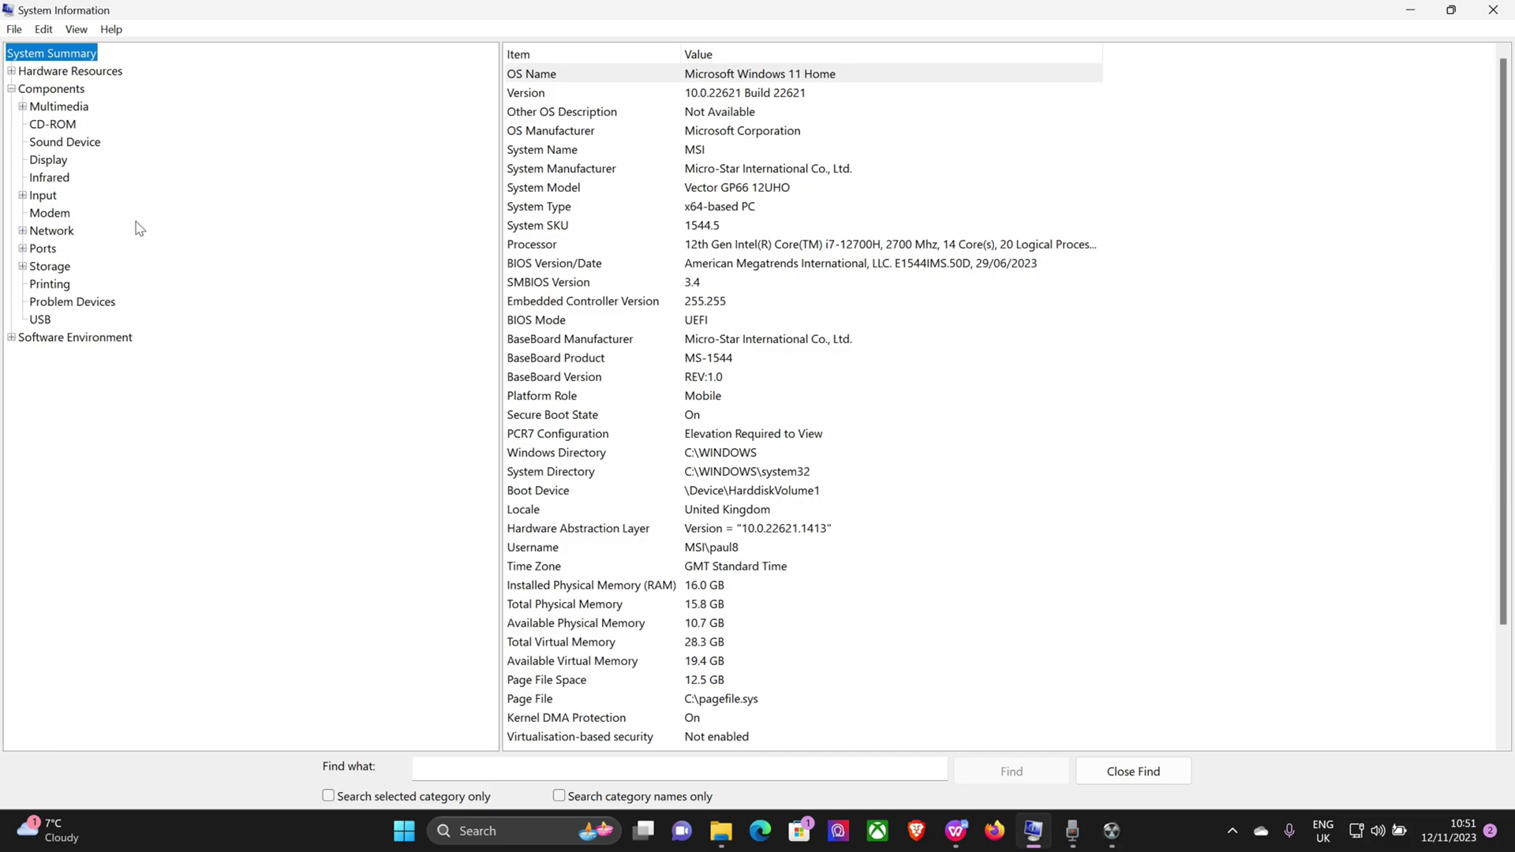
click(60, 162)
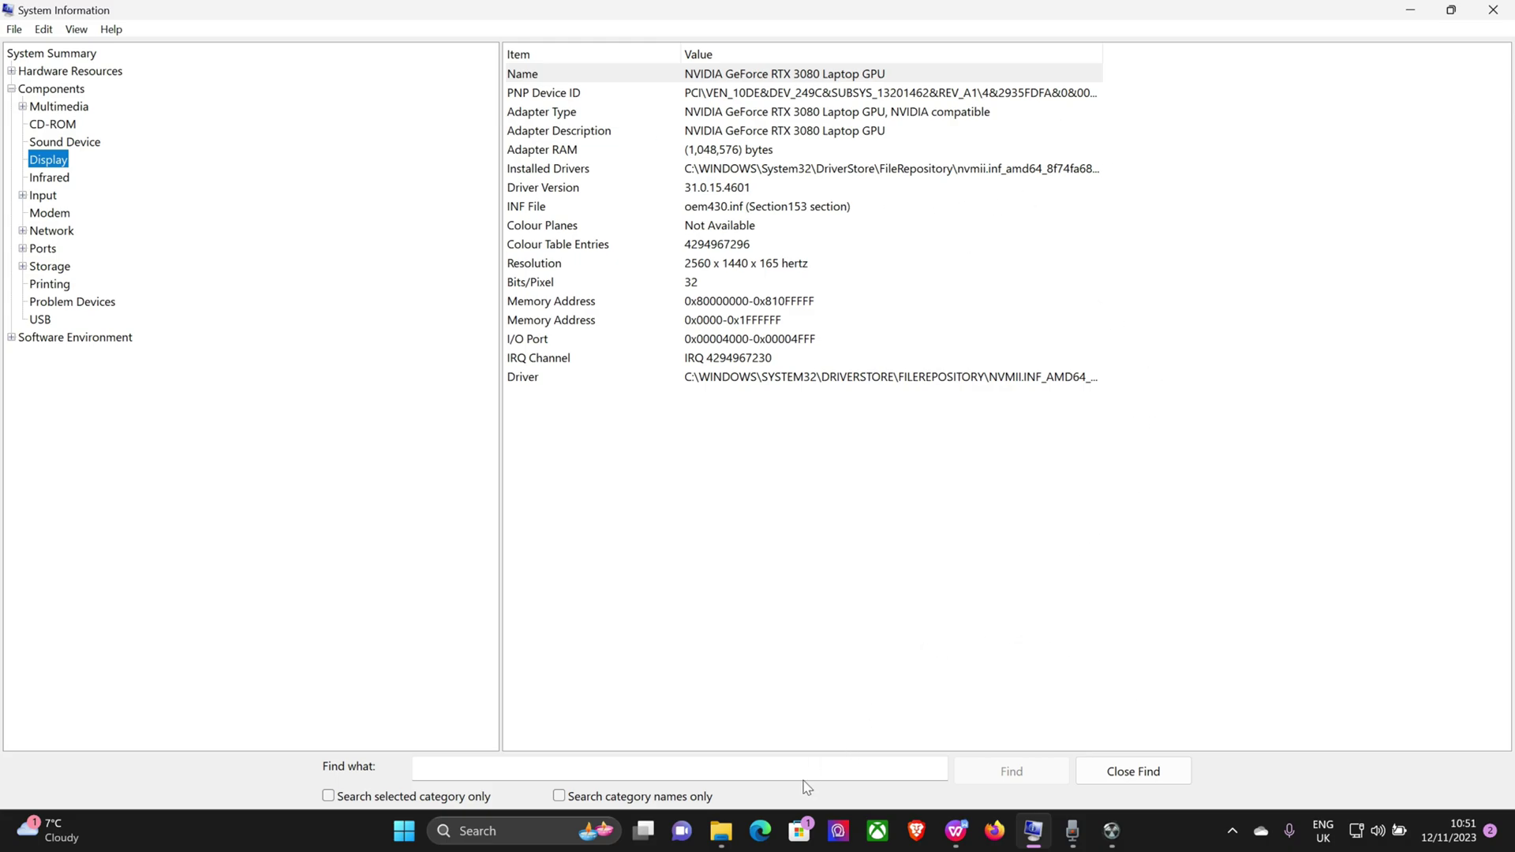
Switch to S.T.A.L.K.E.R. Anomaly and set the FOV to 70 in the basic video settings.
mouse_move(721, 831)
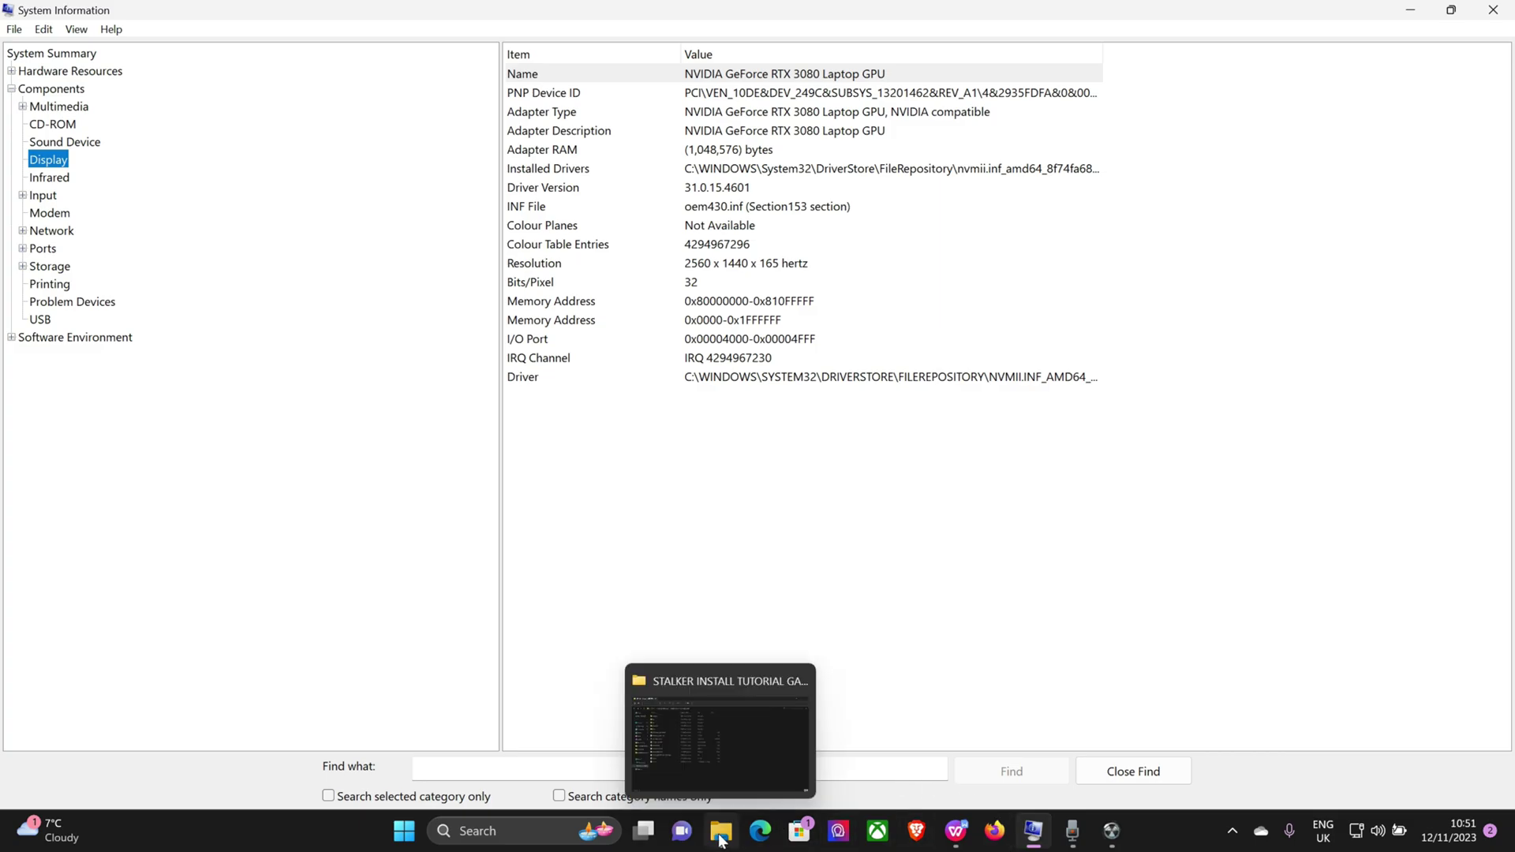
click(1112, 831)
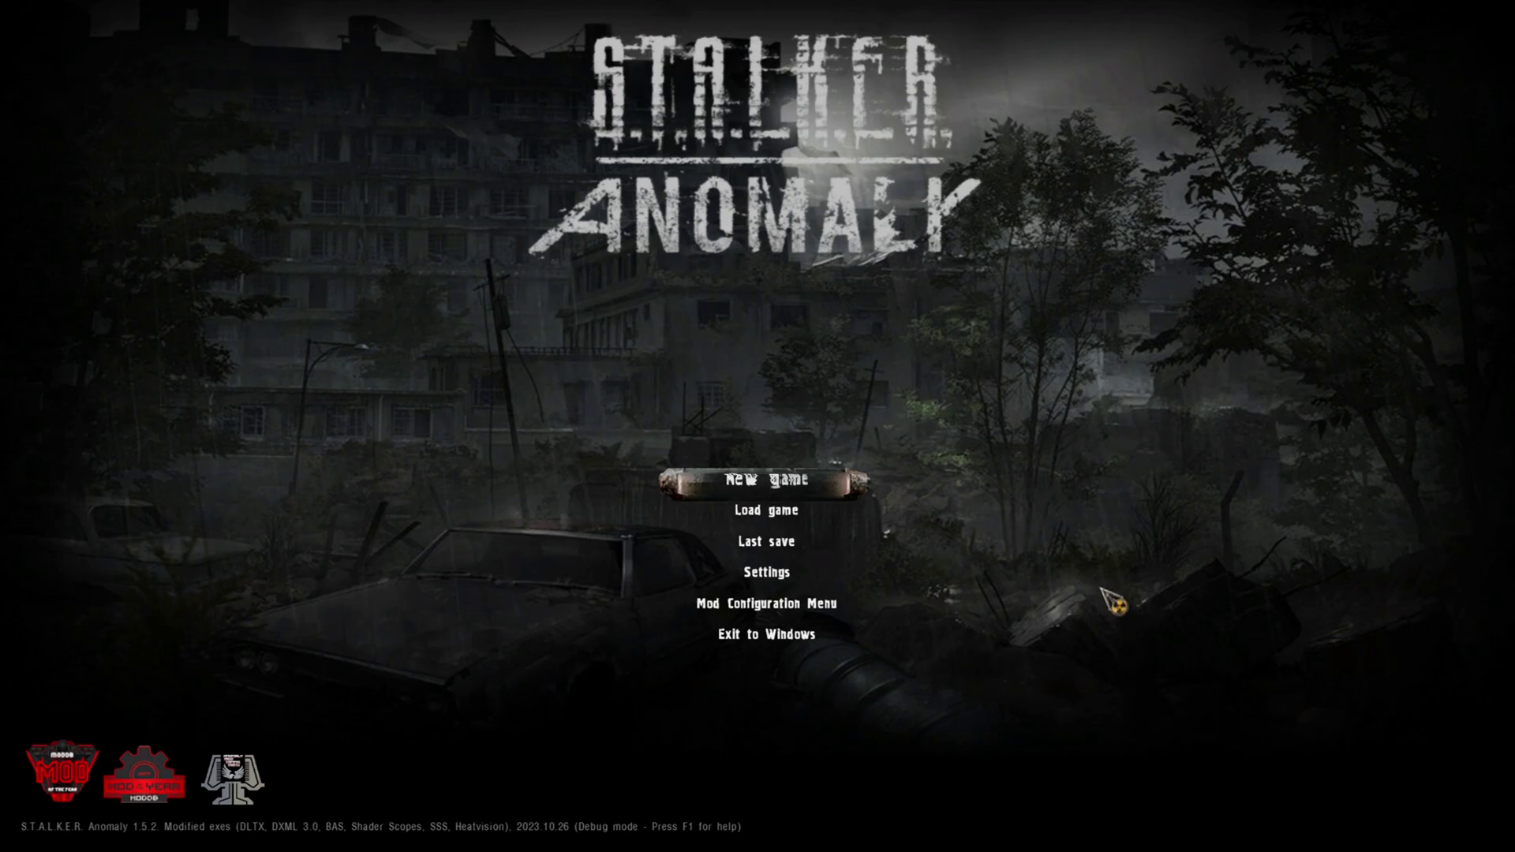
click(767, 574)
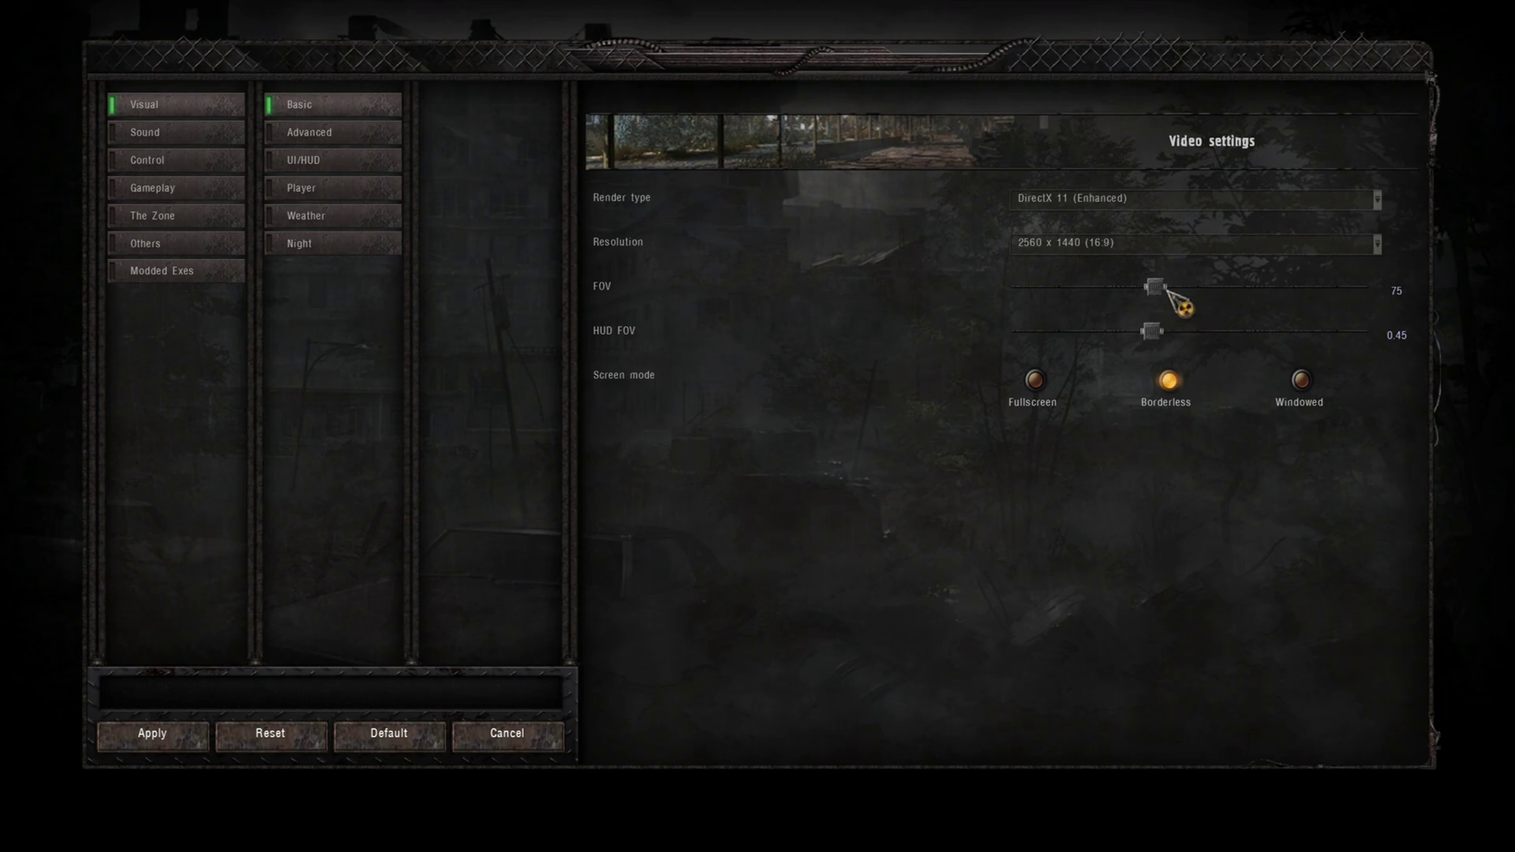
drag(1159, 289, 1149, 289)
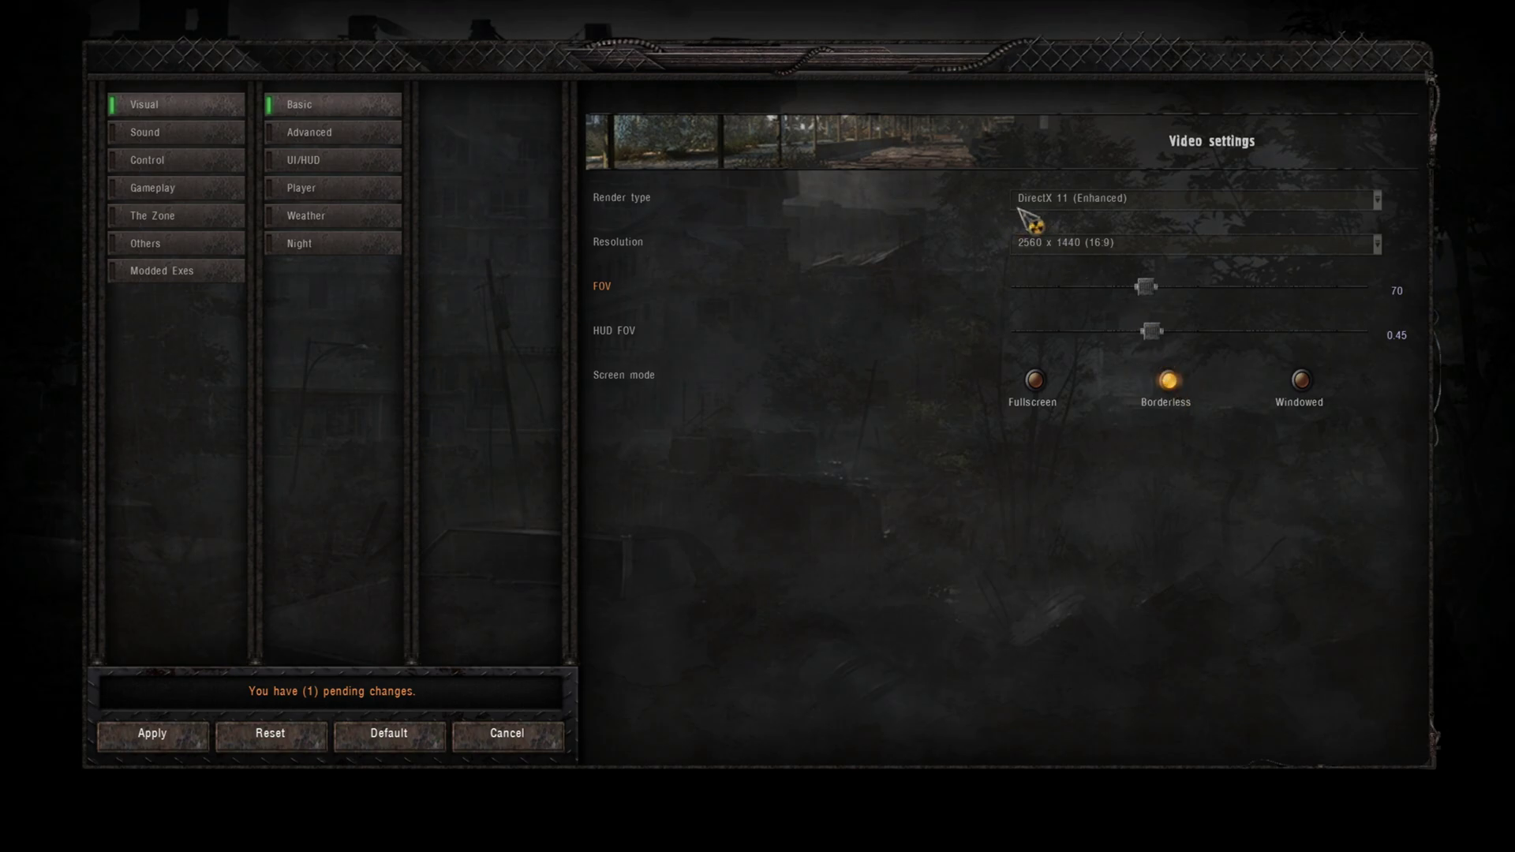
In the advanced video settings, raise the World, Static objects and Dynamic objects rendering distances to maximum.
click(333, 132)
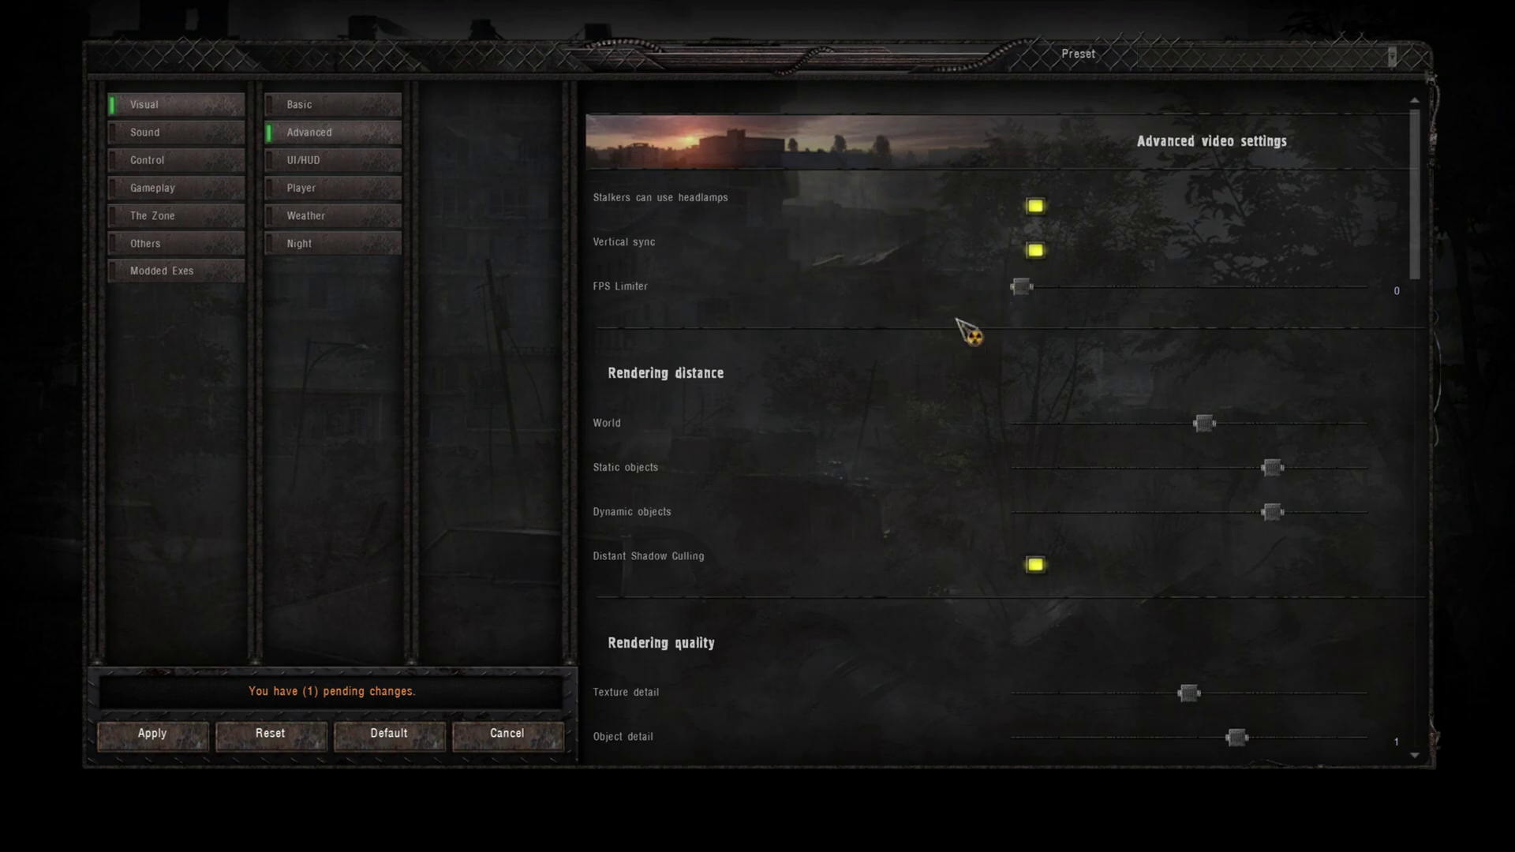
drag(1423, 260, 1427, 289)
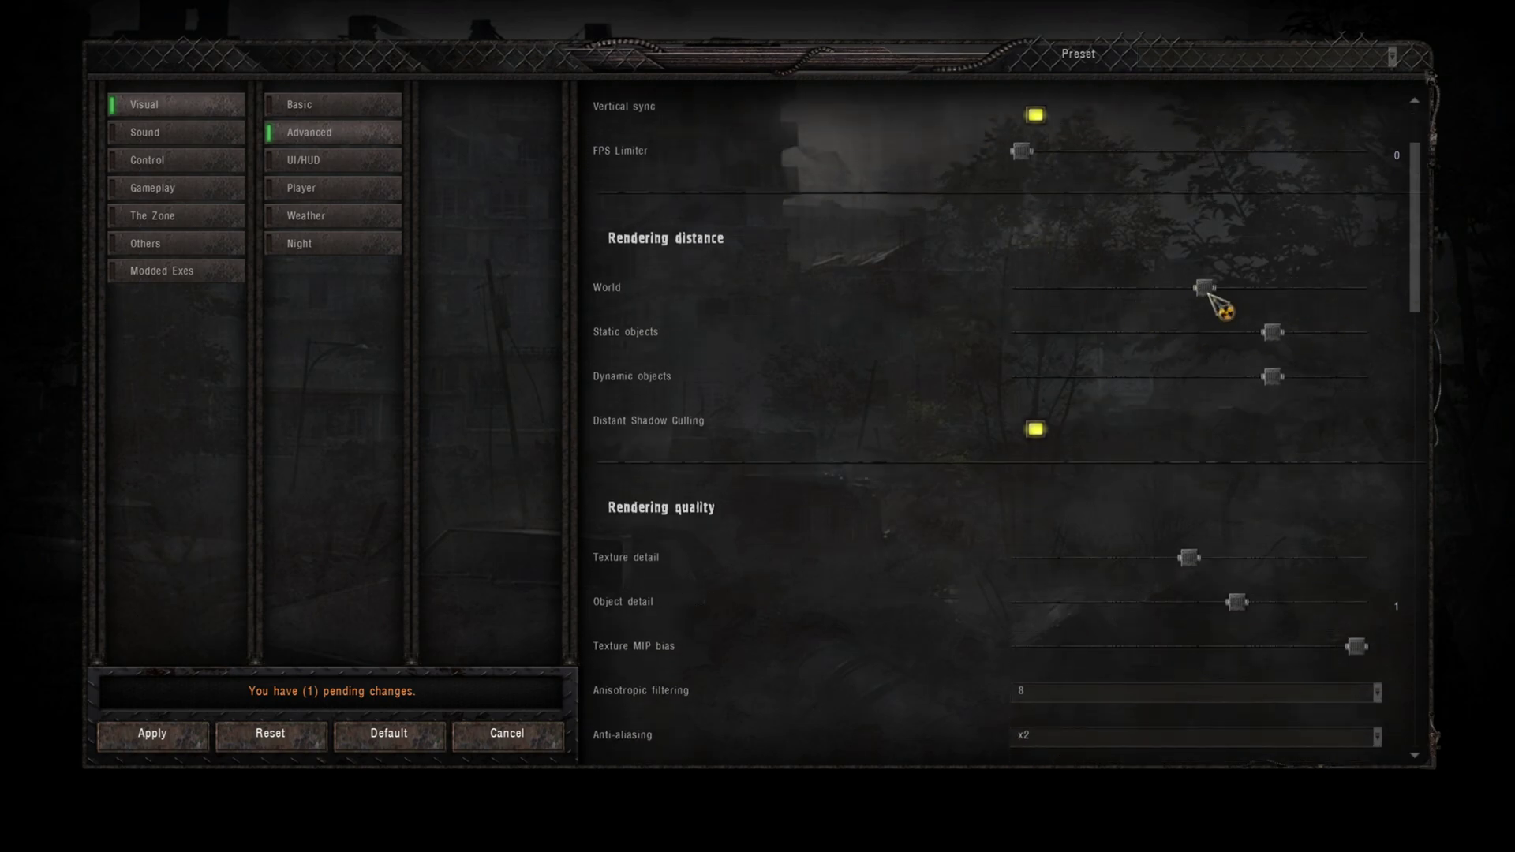
drag(1204, 289, 1383, 294)
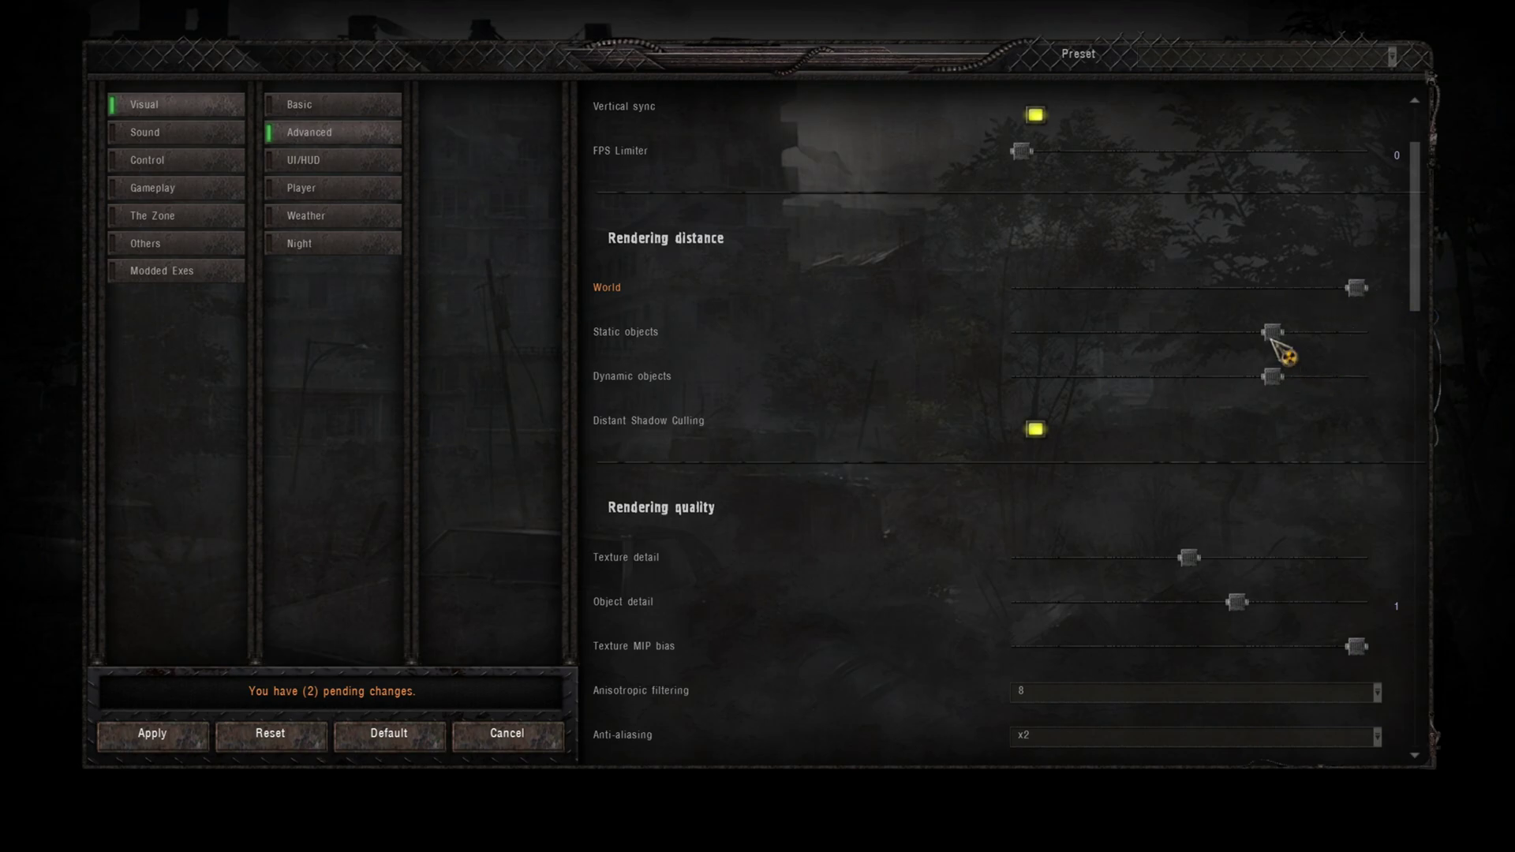
drag(1268, 332, 1358, 331)
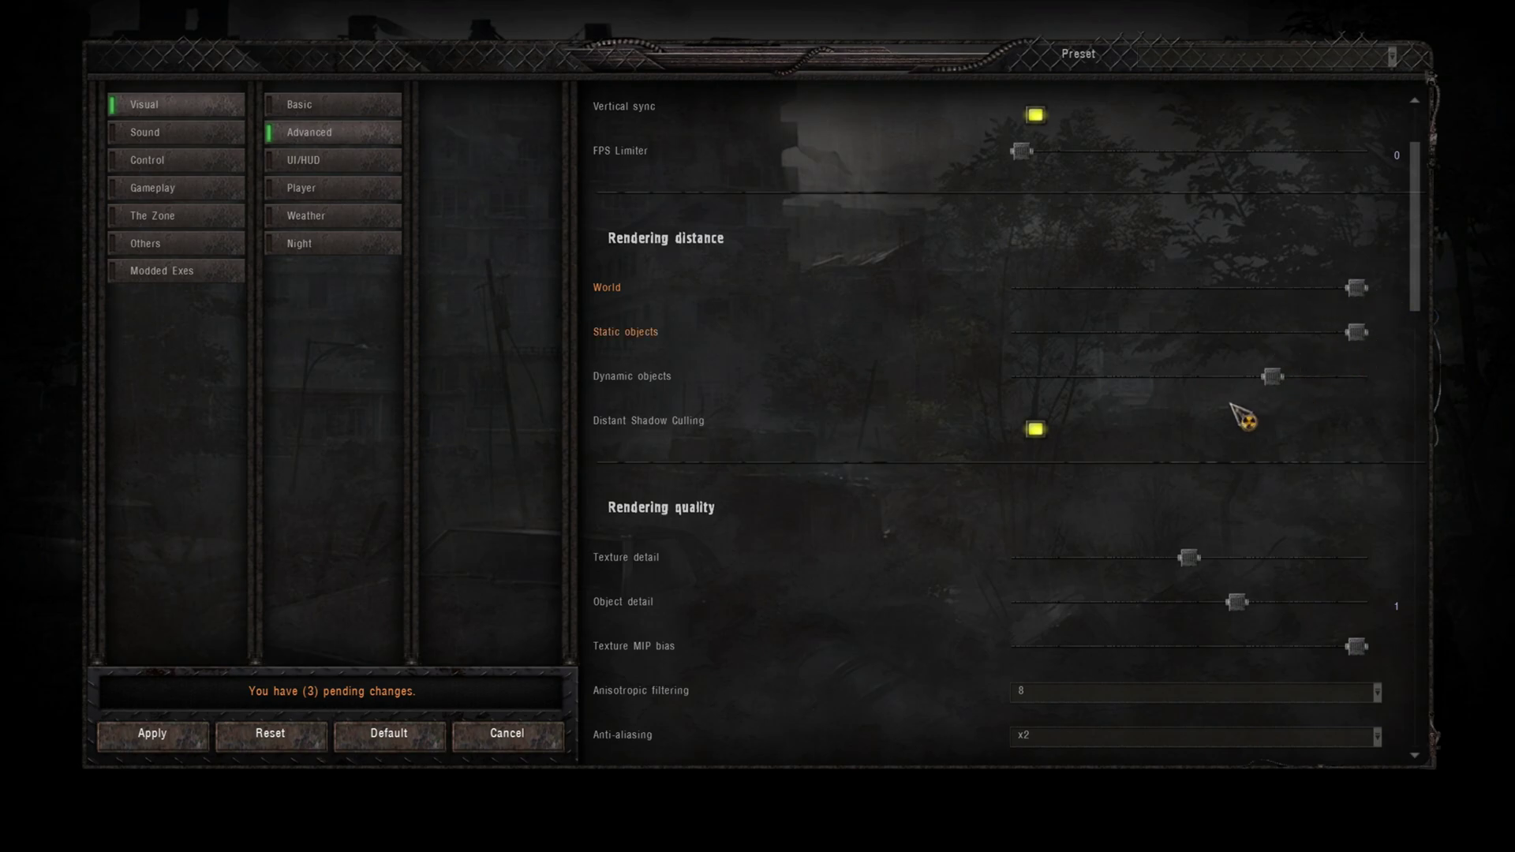
drag(1268, 377, 1383, 380)
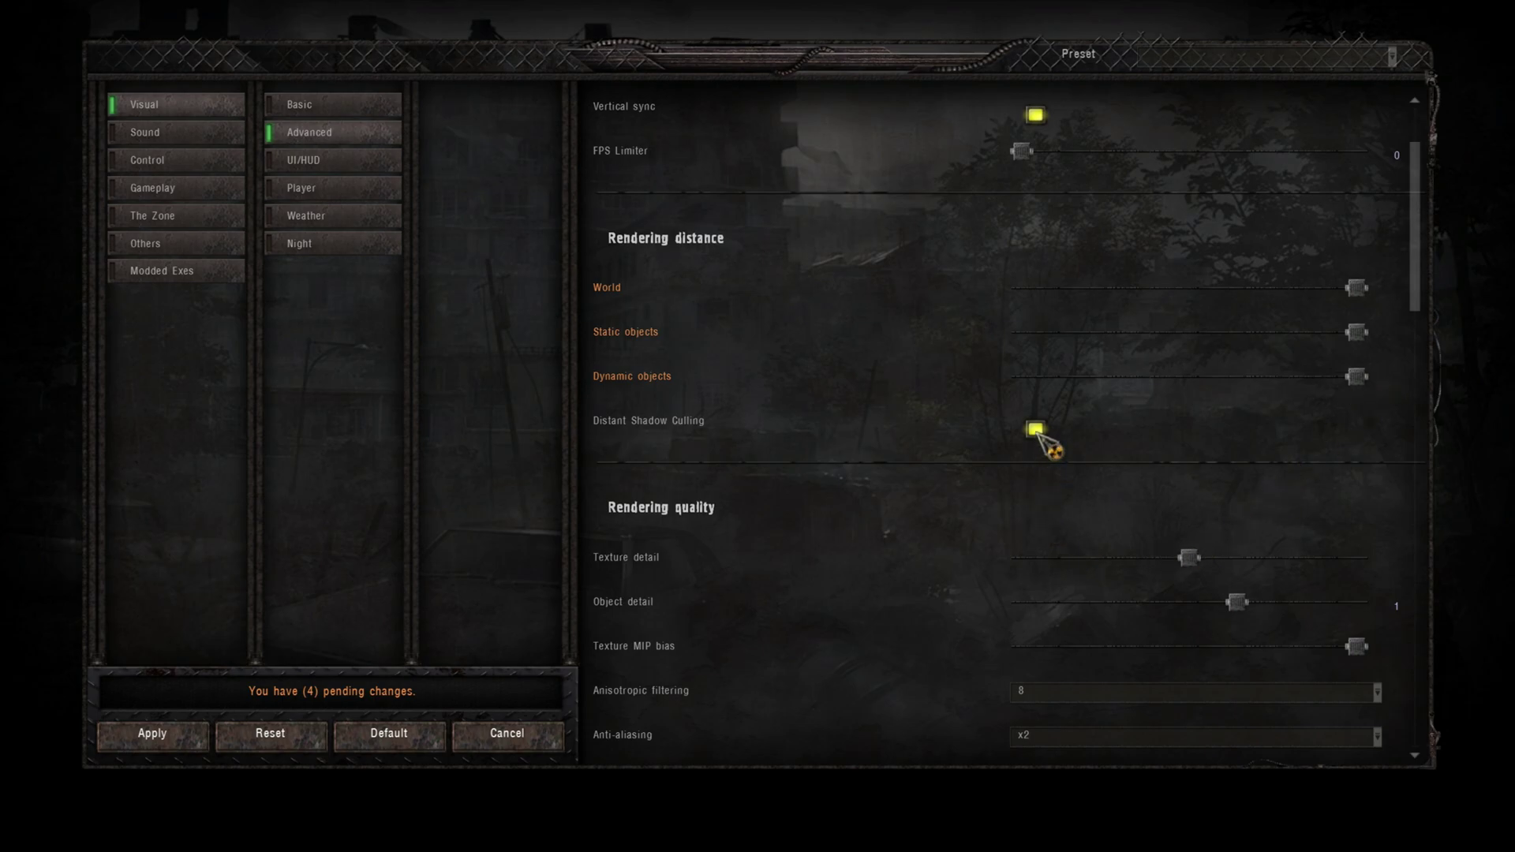
Set texture detail to maximum and object detail to 1.5 in the rendering quality settings.
scroll(1424, 304, down, 10)
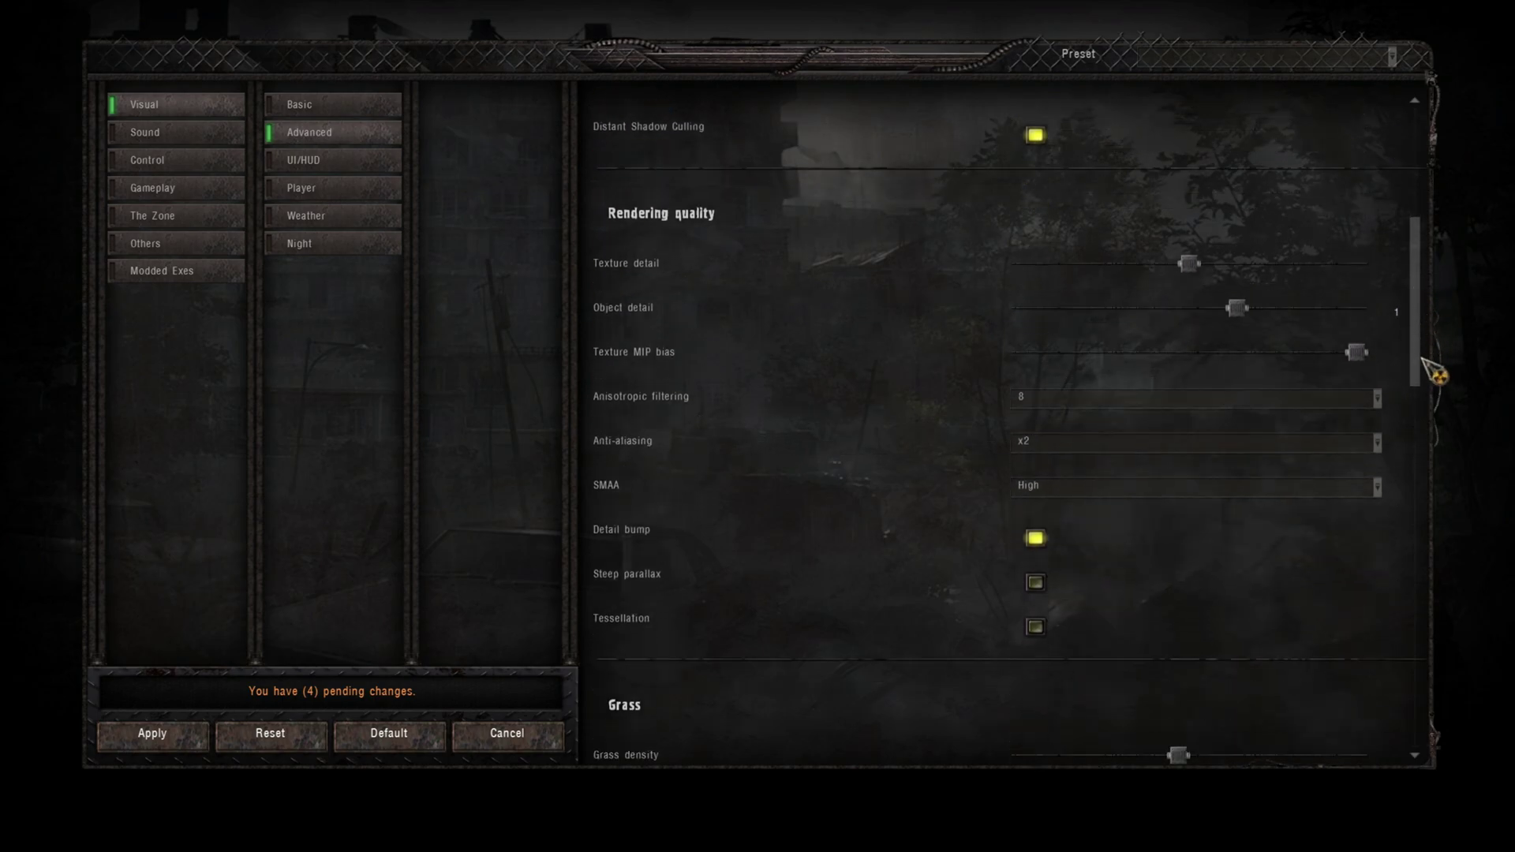
drag(1187, 262, 1326, 266)
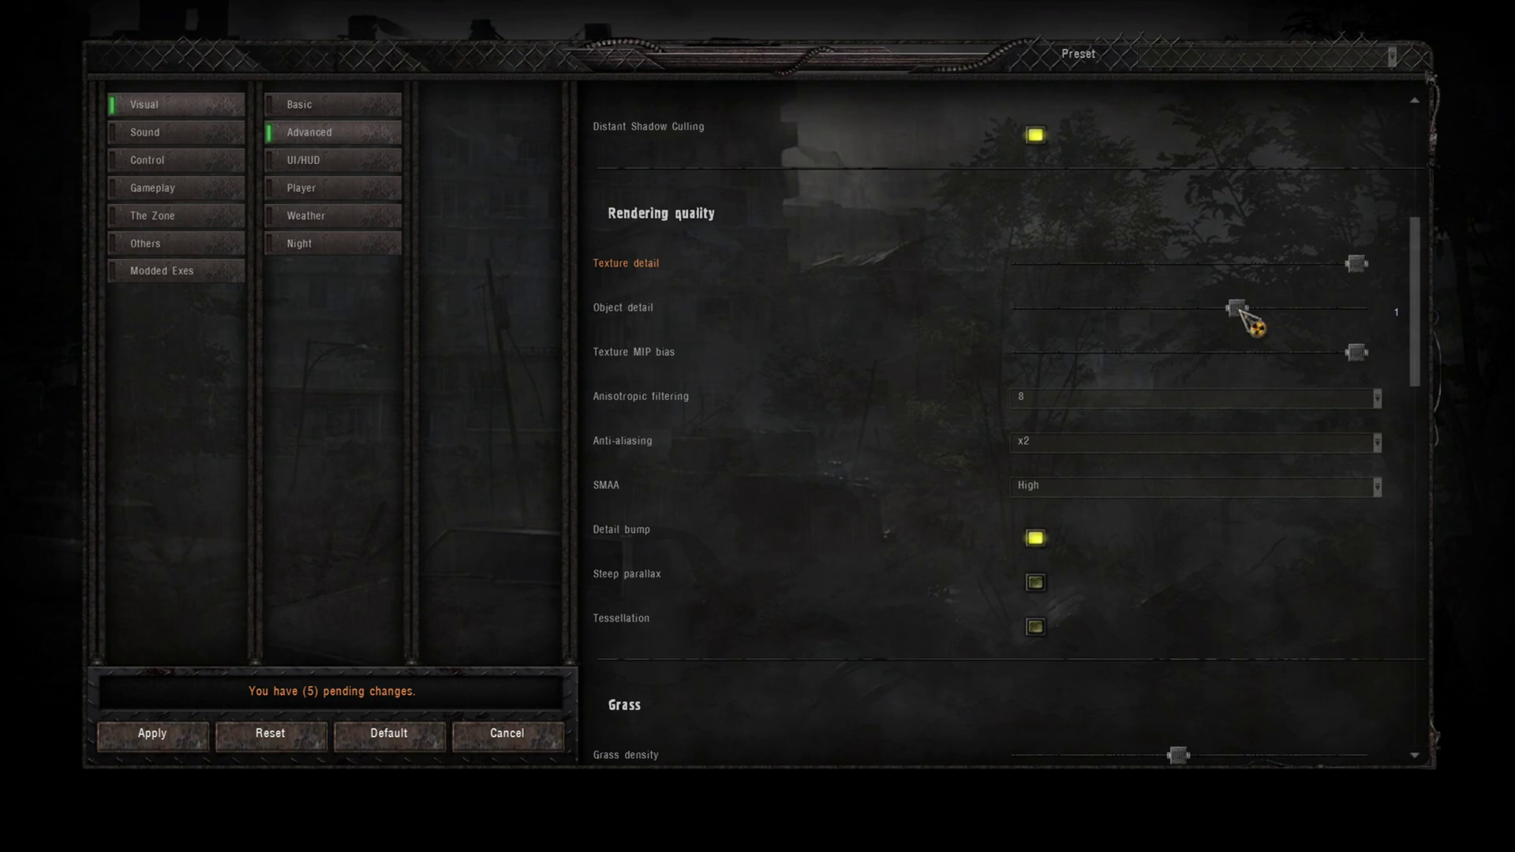
drag(1247, 308, 1374, 317)
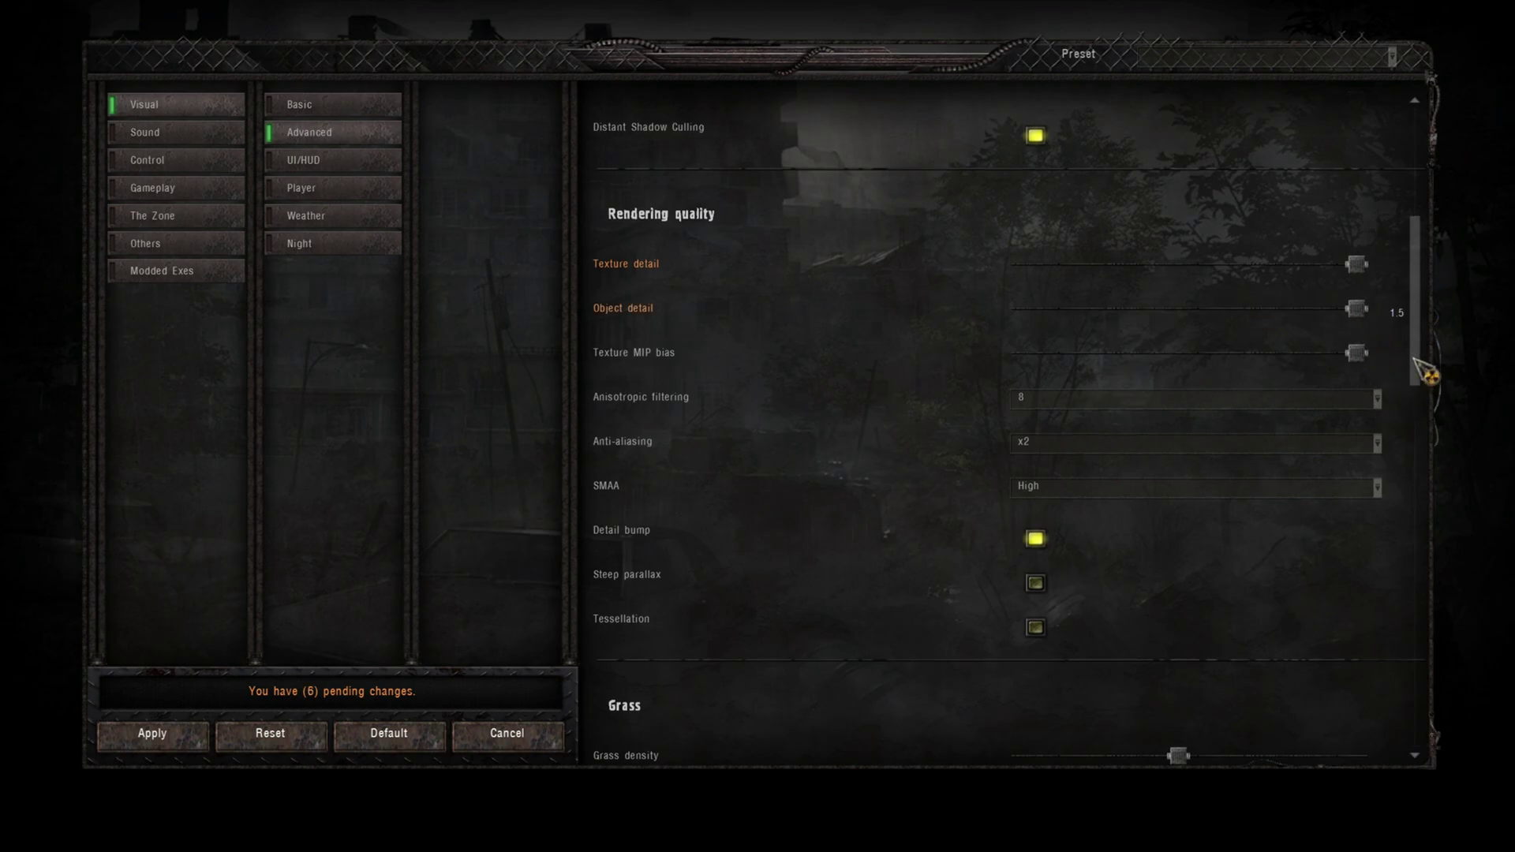
Set anisotropic filtering to 16 and turn off both anti-aliasing and SMAA.
scroll(1420, 371, down, 2)
click(1038, 279)
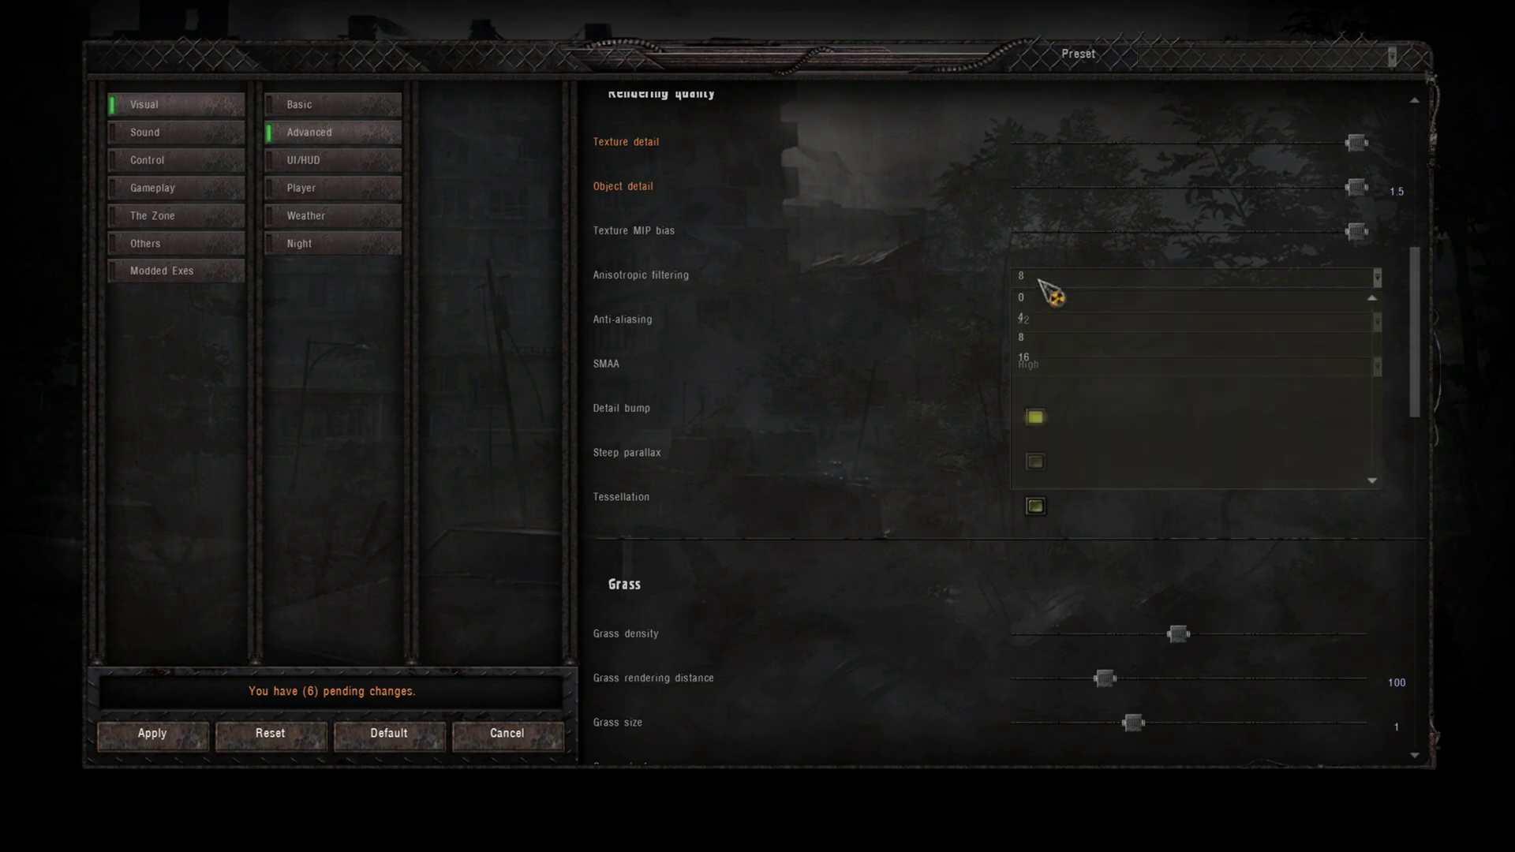
click(1033, 366)
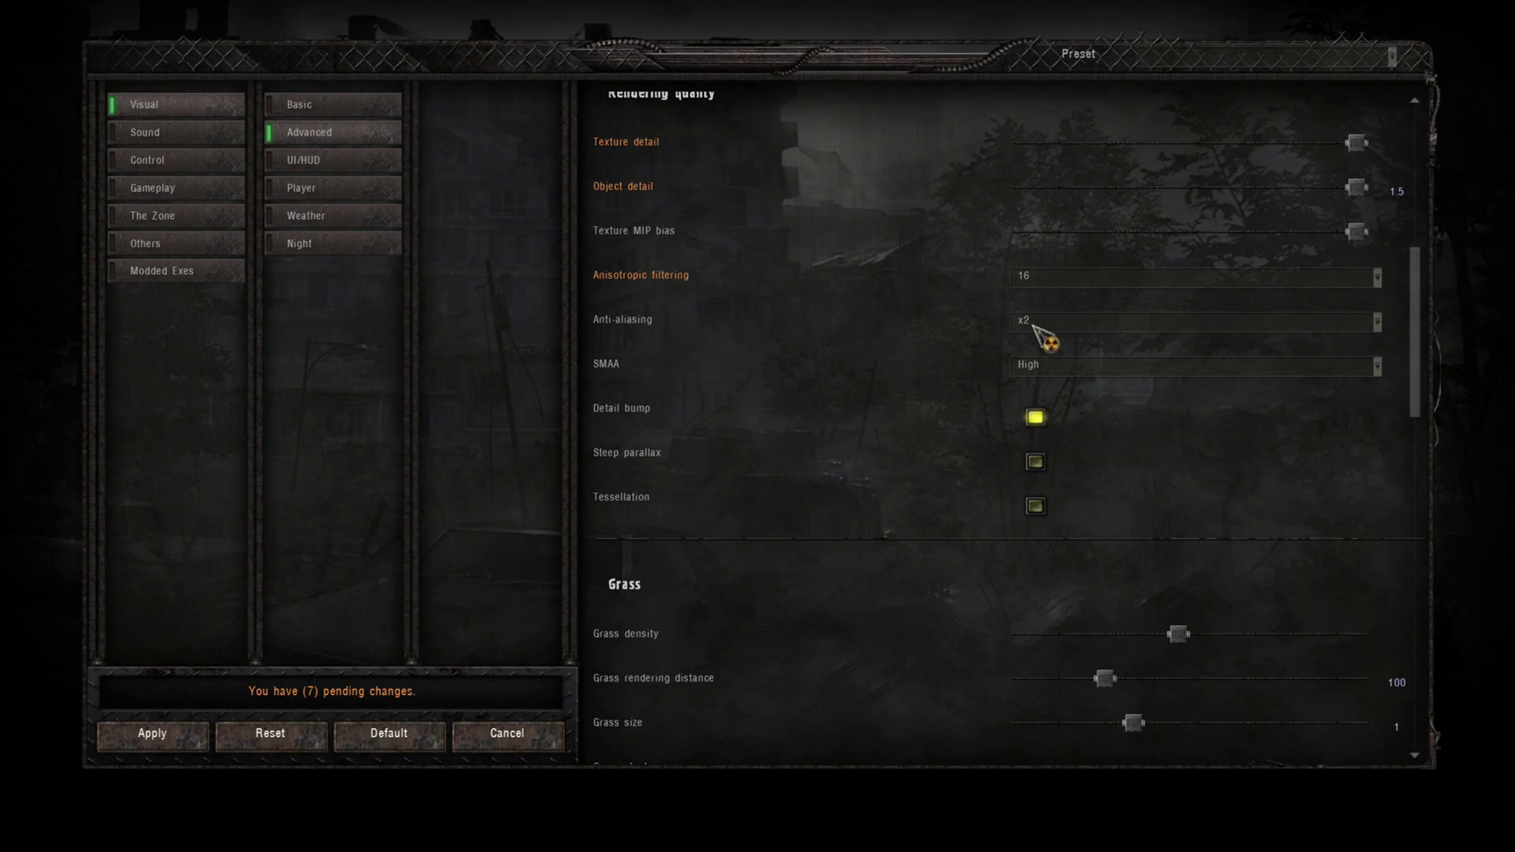
click(1034, 326)
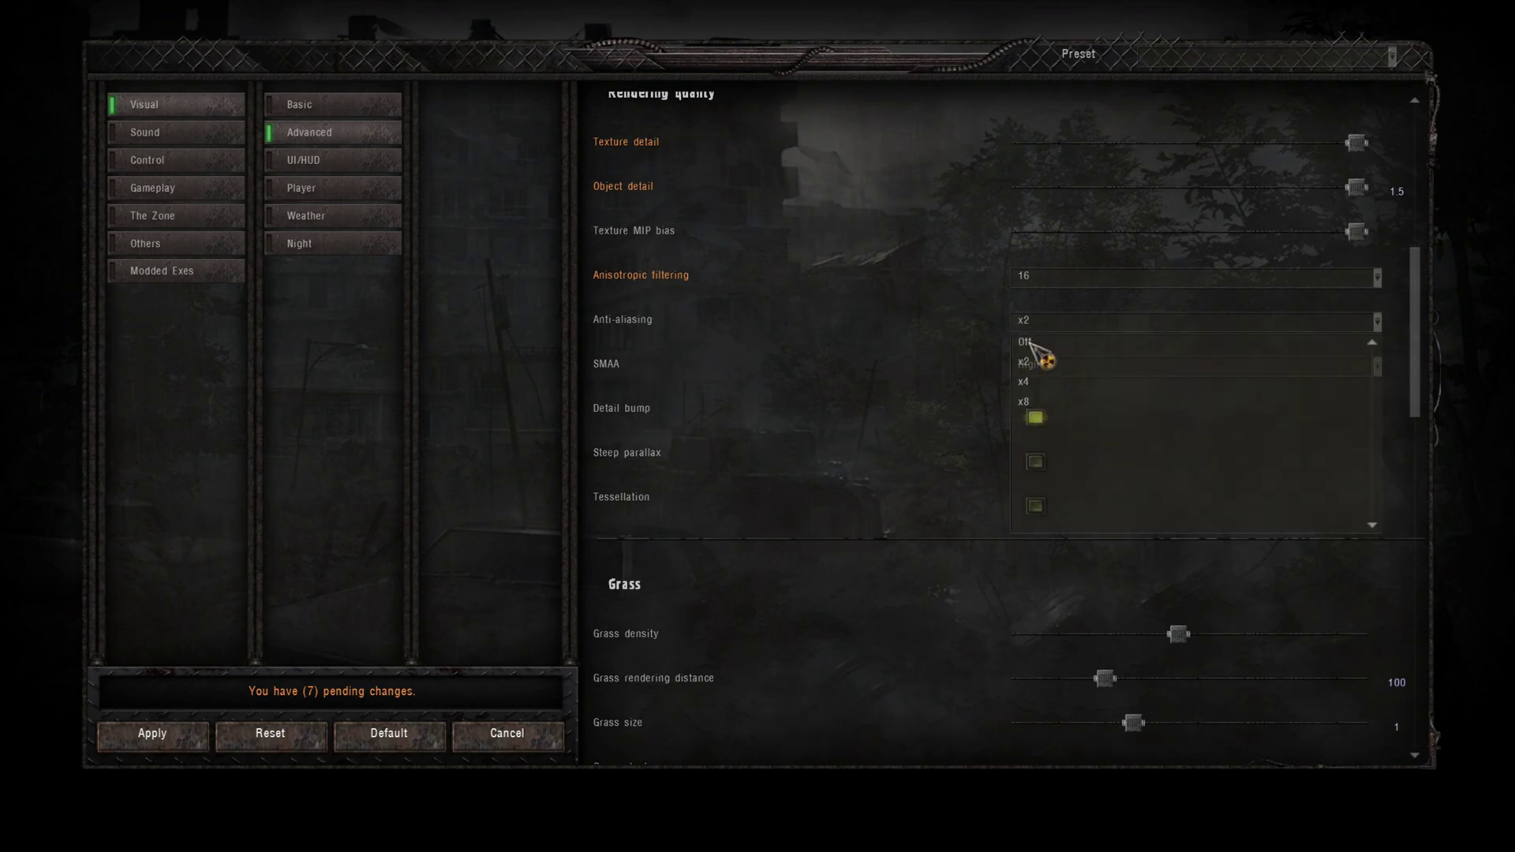
click(1029, 344)
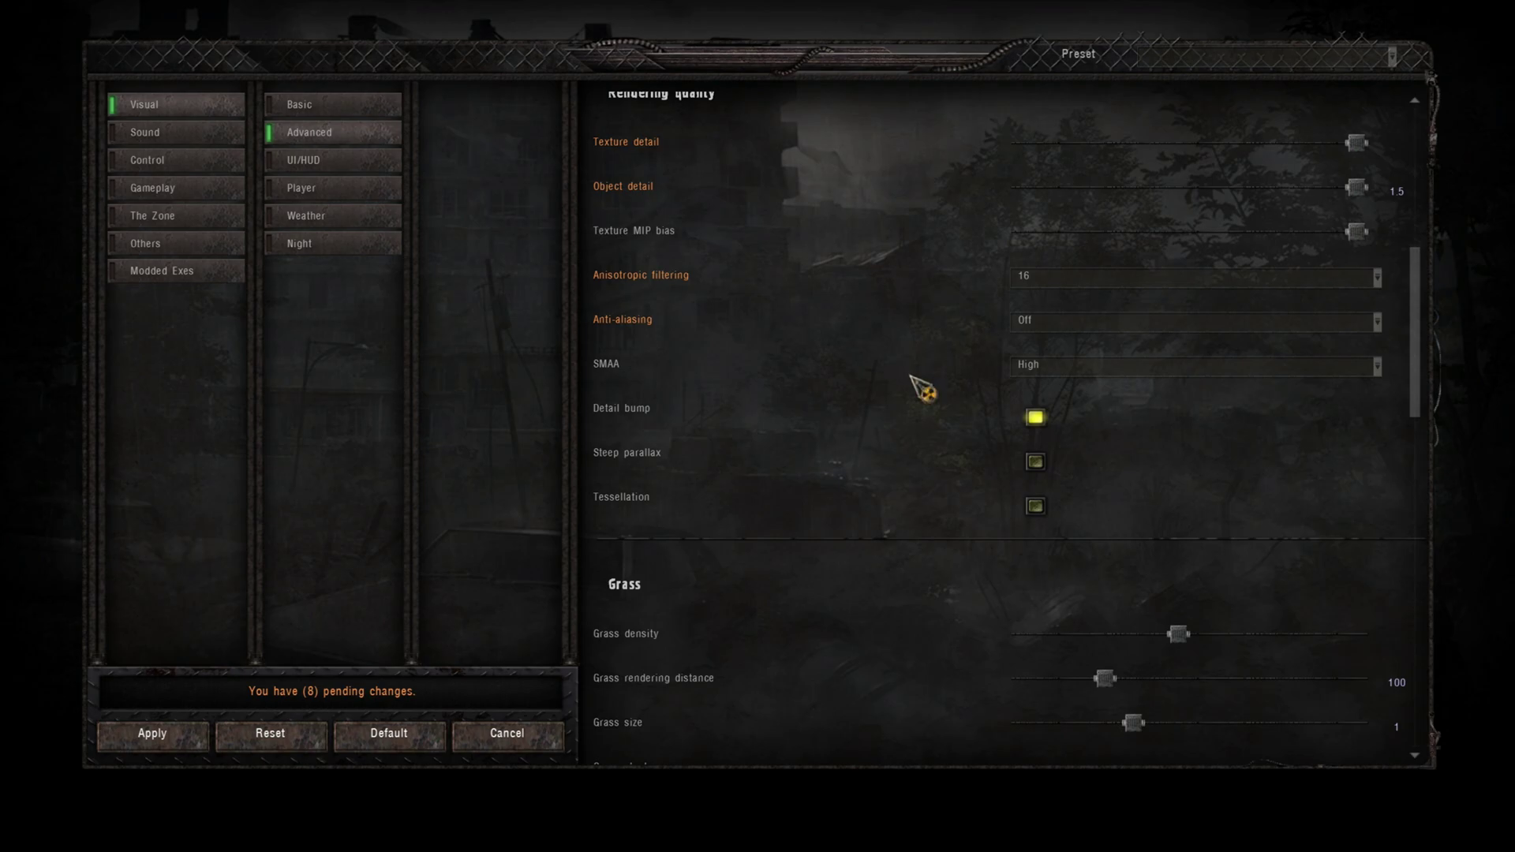
click(1052, 370)
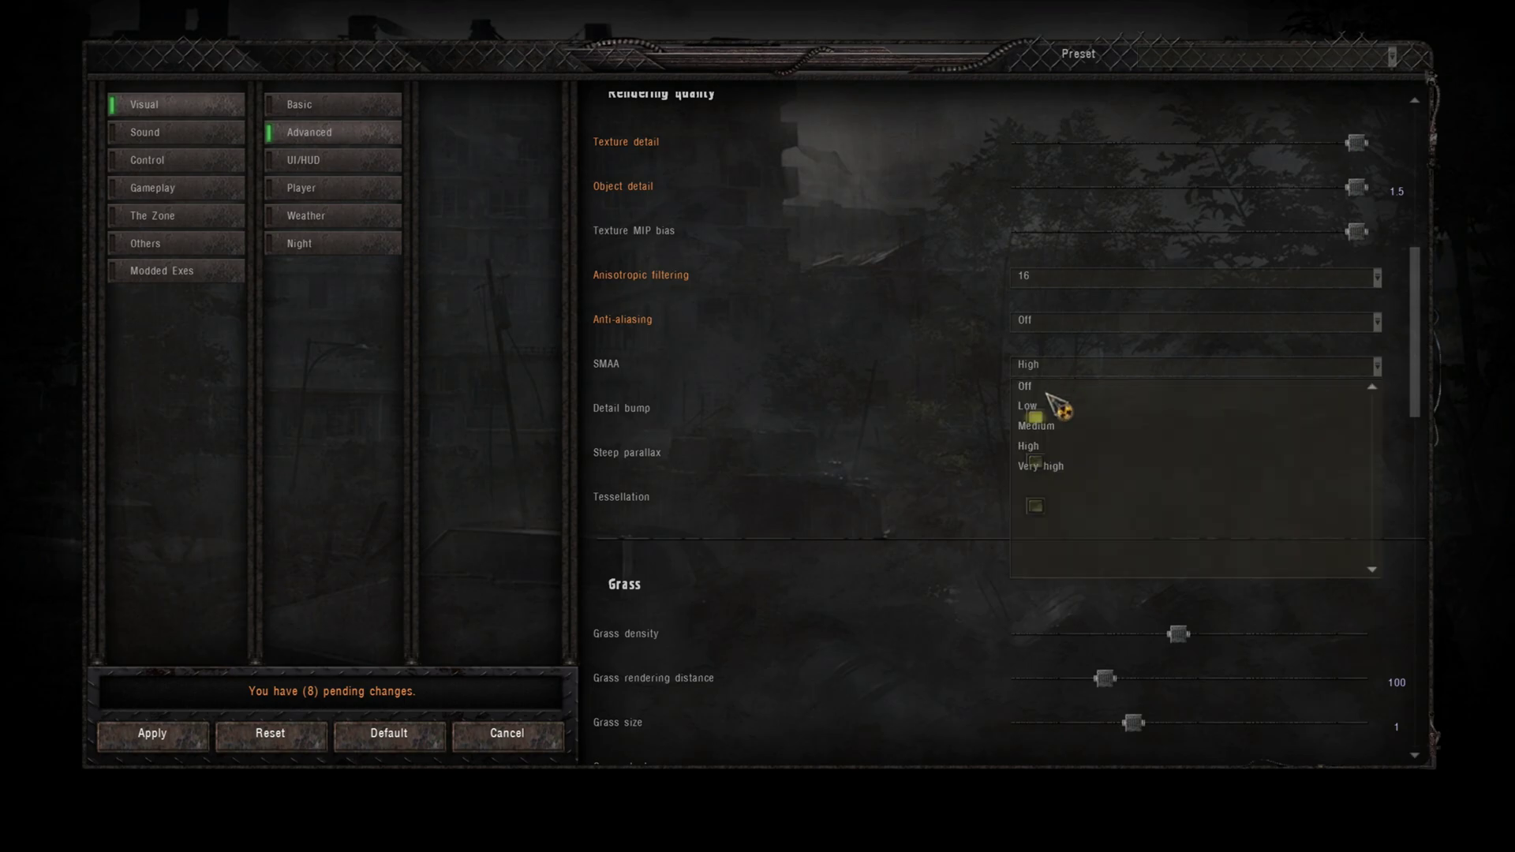
click(1038, 387)
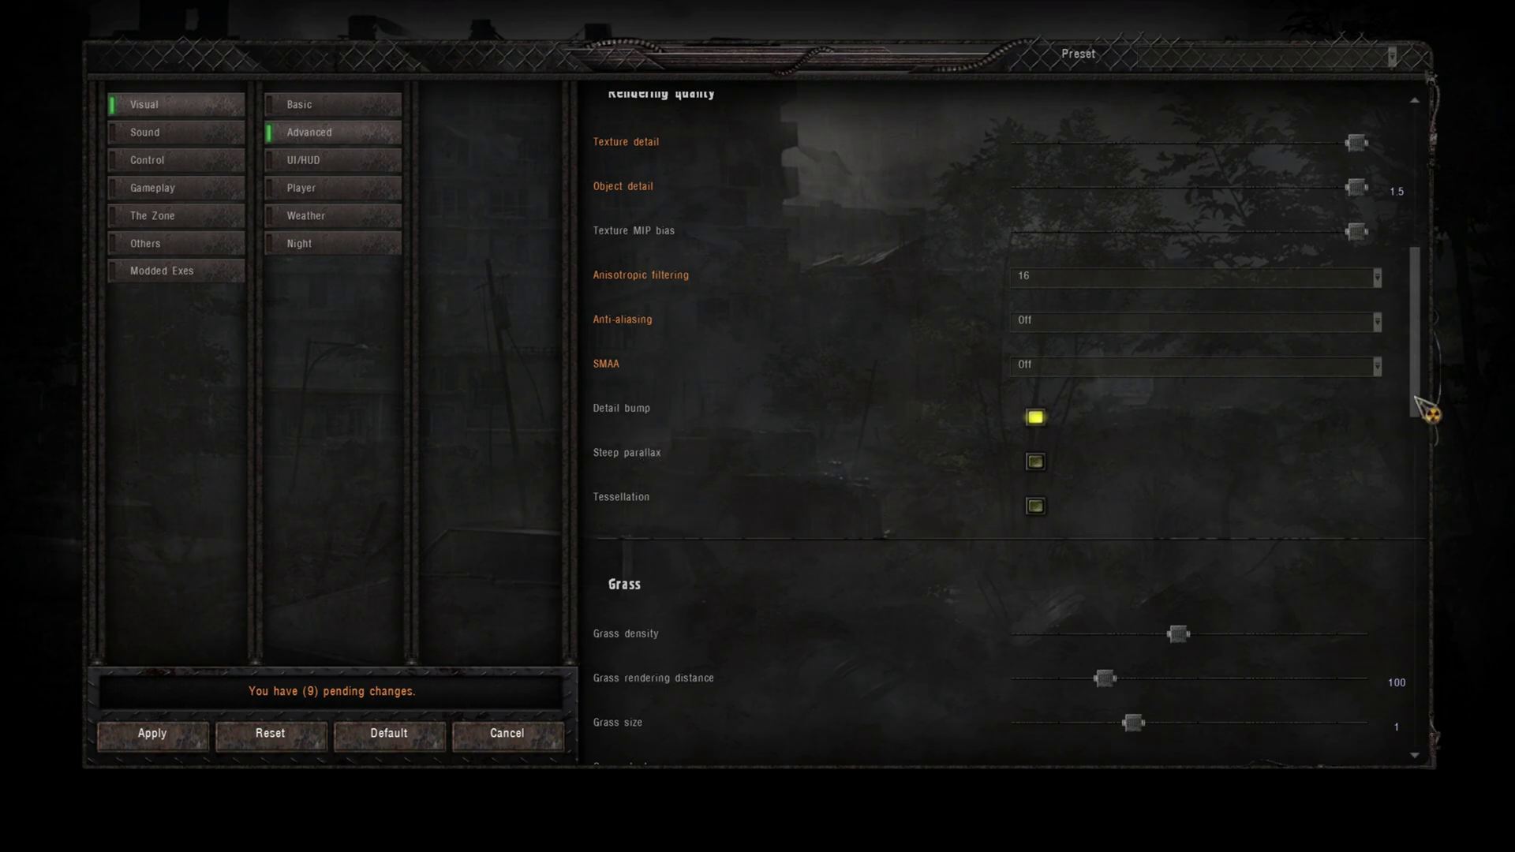
Raise grass density to about 70% of its range, set grass rendering distance to 130 and grass size to 0.7, and enable grass shadows.
drag(1413, 401, 1424, 473)
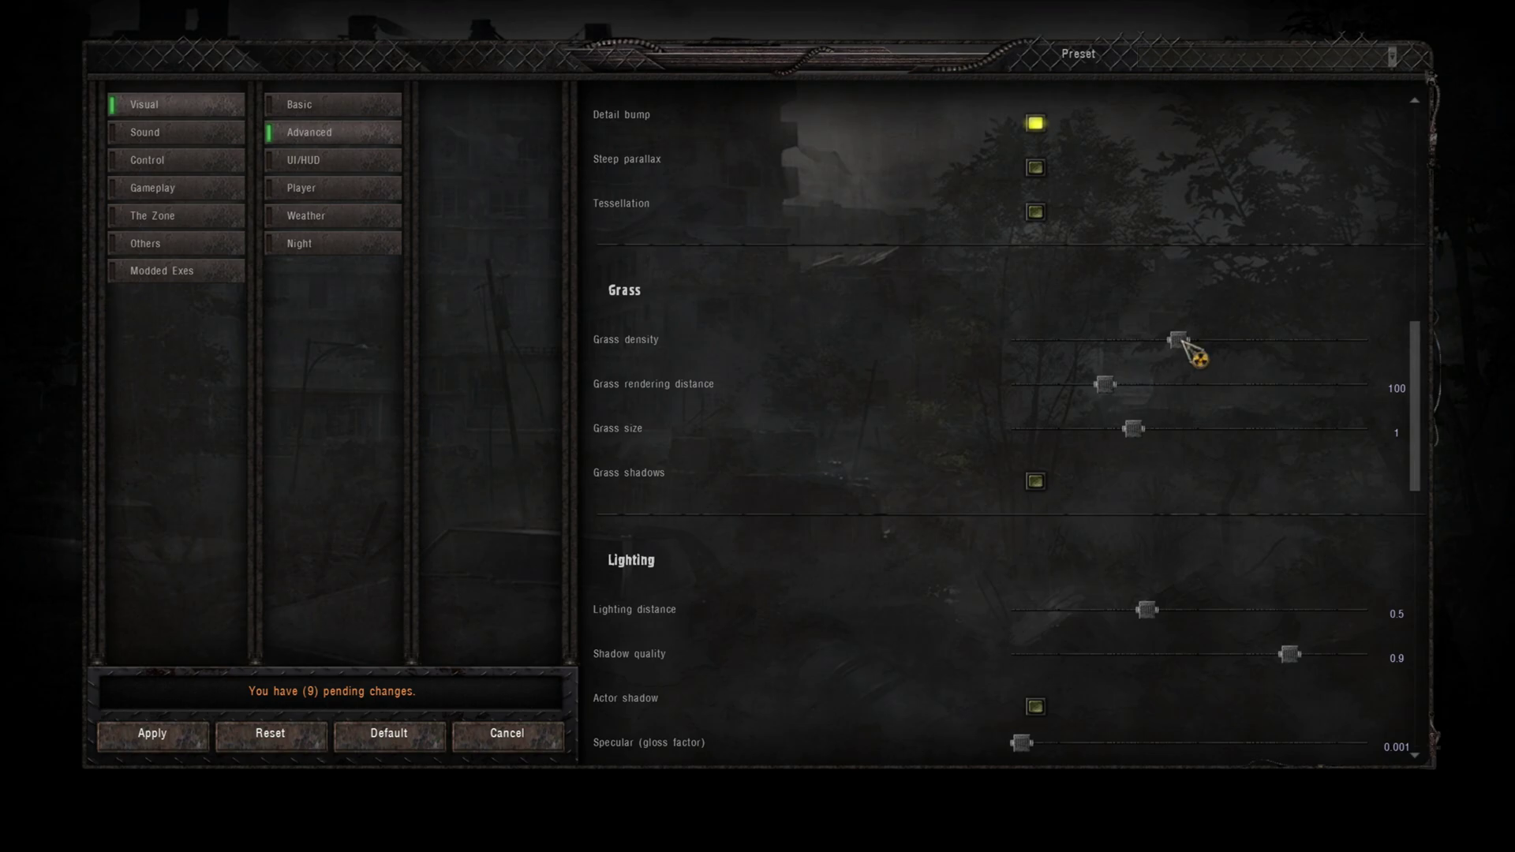
drag(1181, 342, 1266, 342)
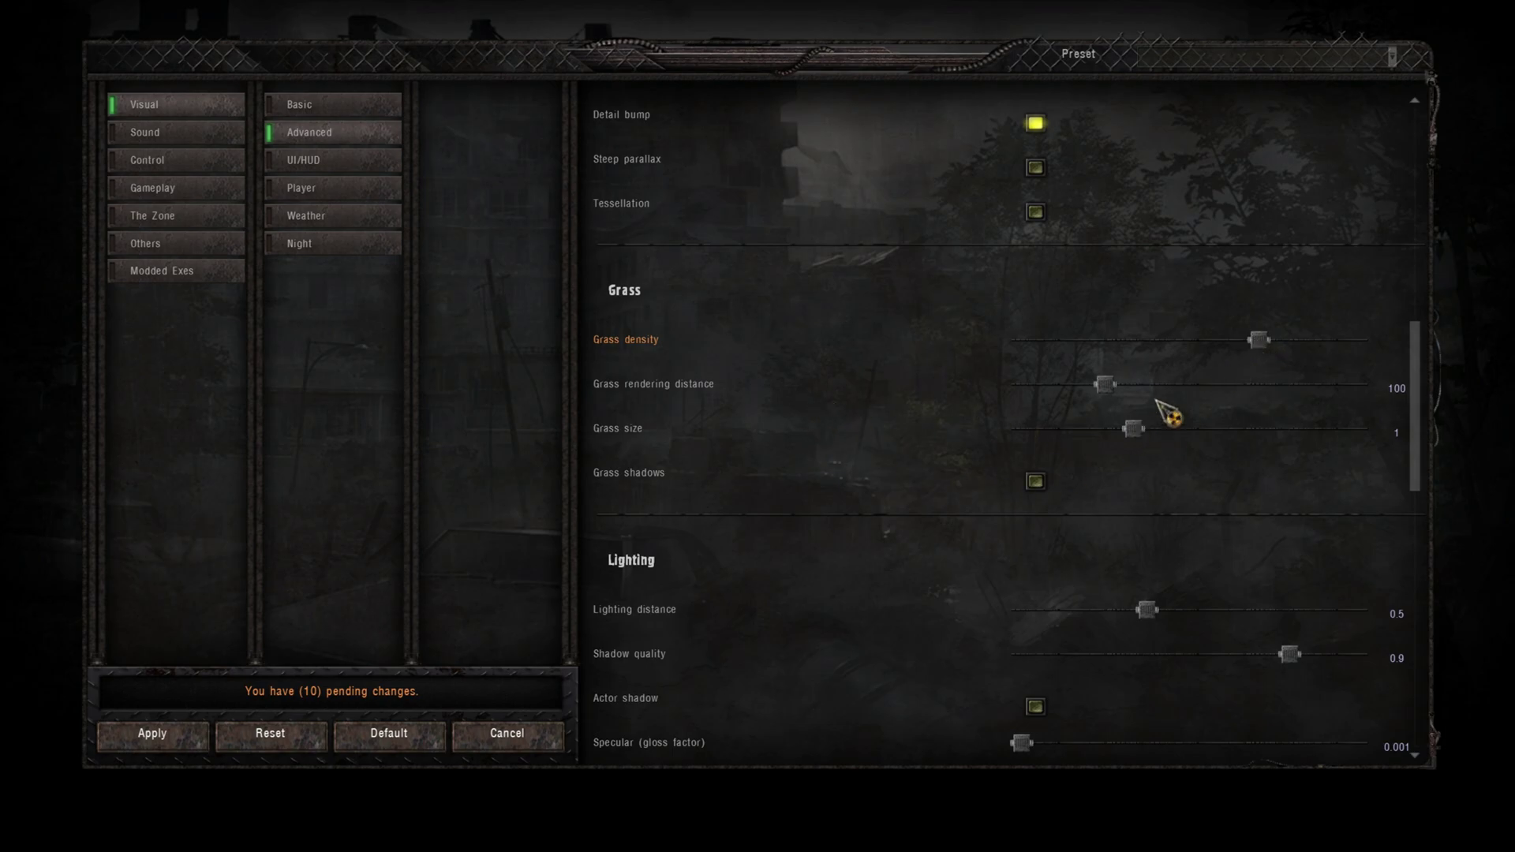
drag(1109, 386, 1155, 385)
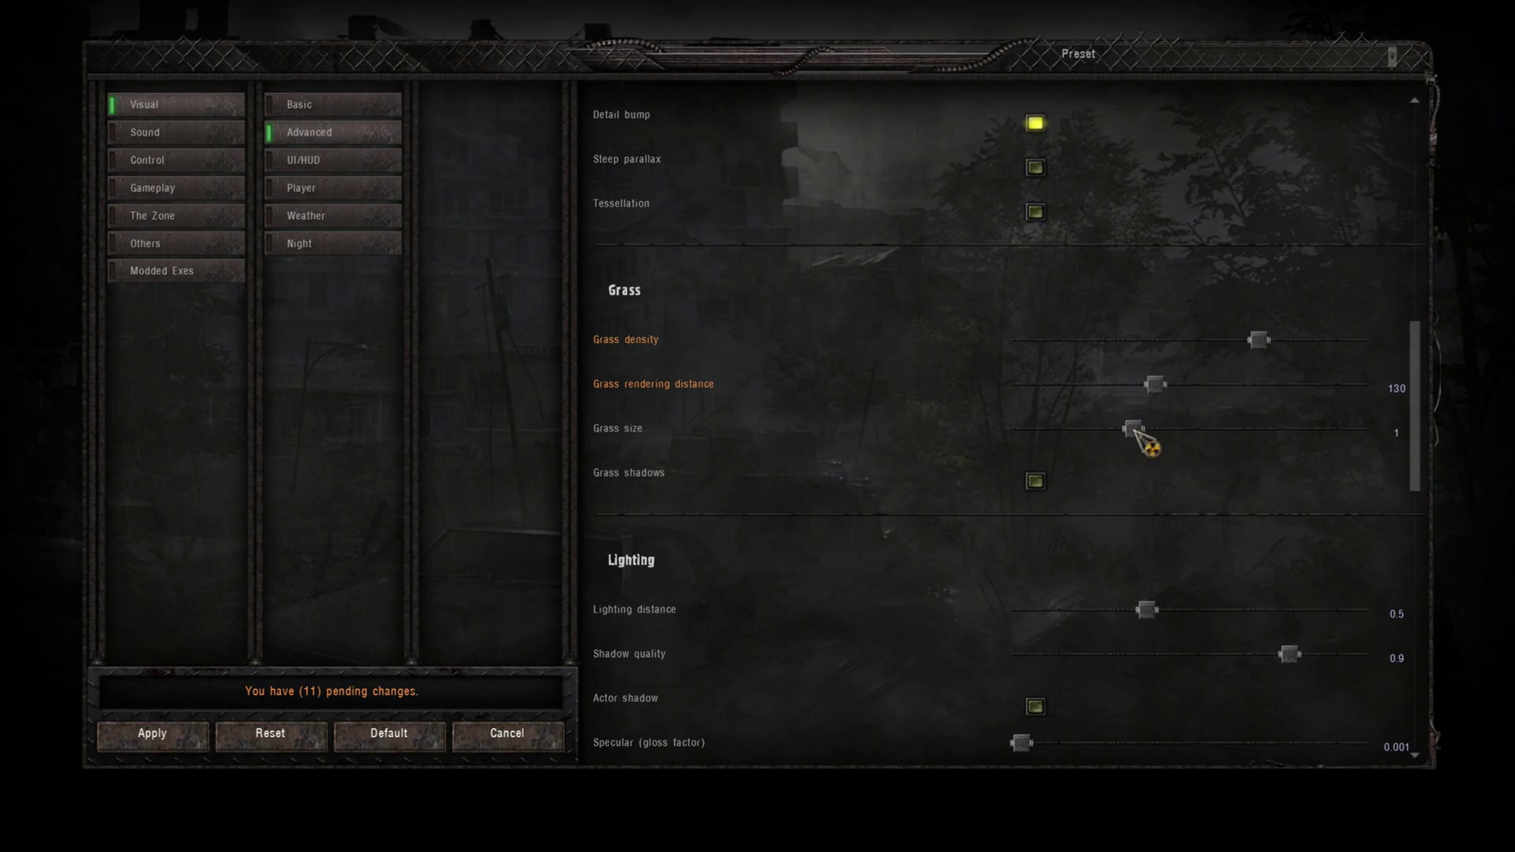
drag(1135, 429, 1078, 431)
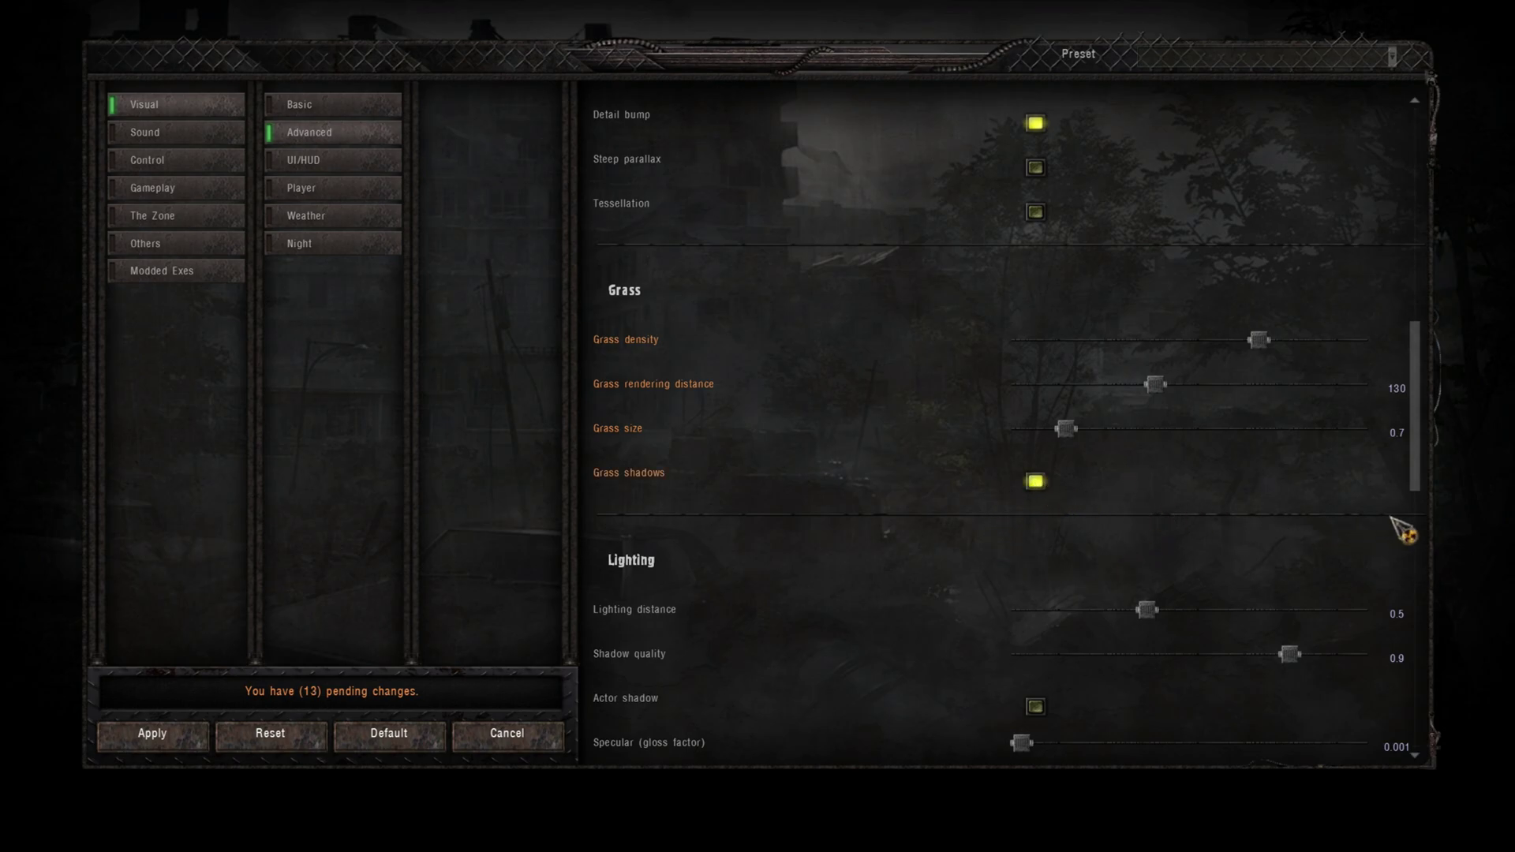
Set both the lighting distance and the shadow quality to 1.
scroll(1426, 485, down, 1)
drag(1418, 478, 1424, 541)
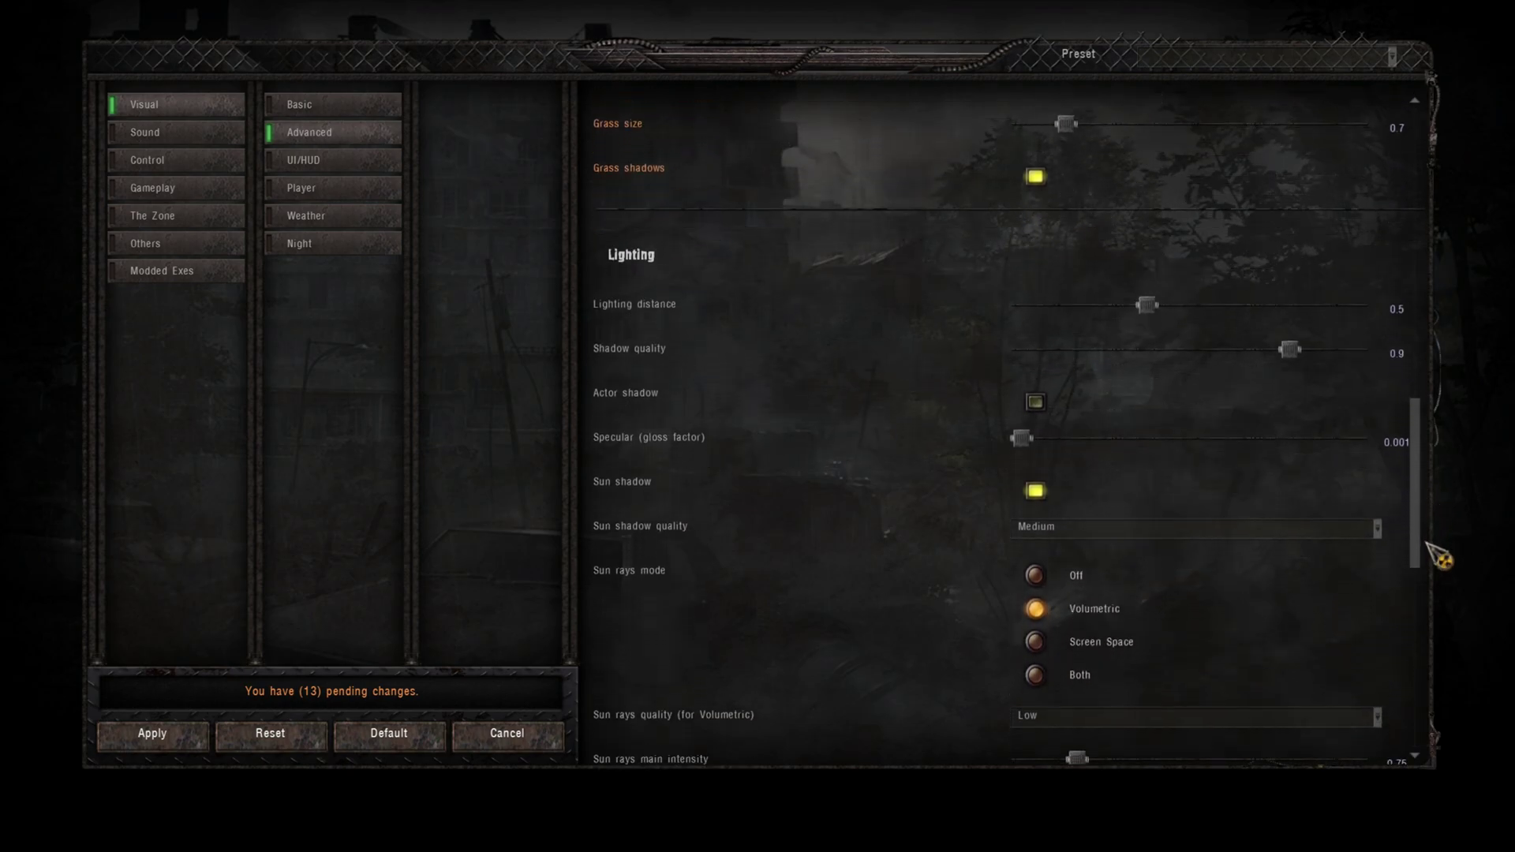
drag(1155, 306, 1383, 310)
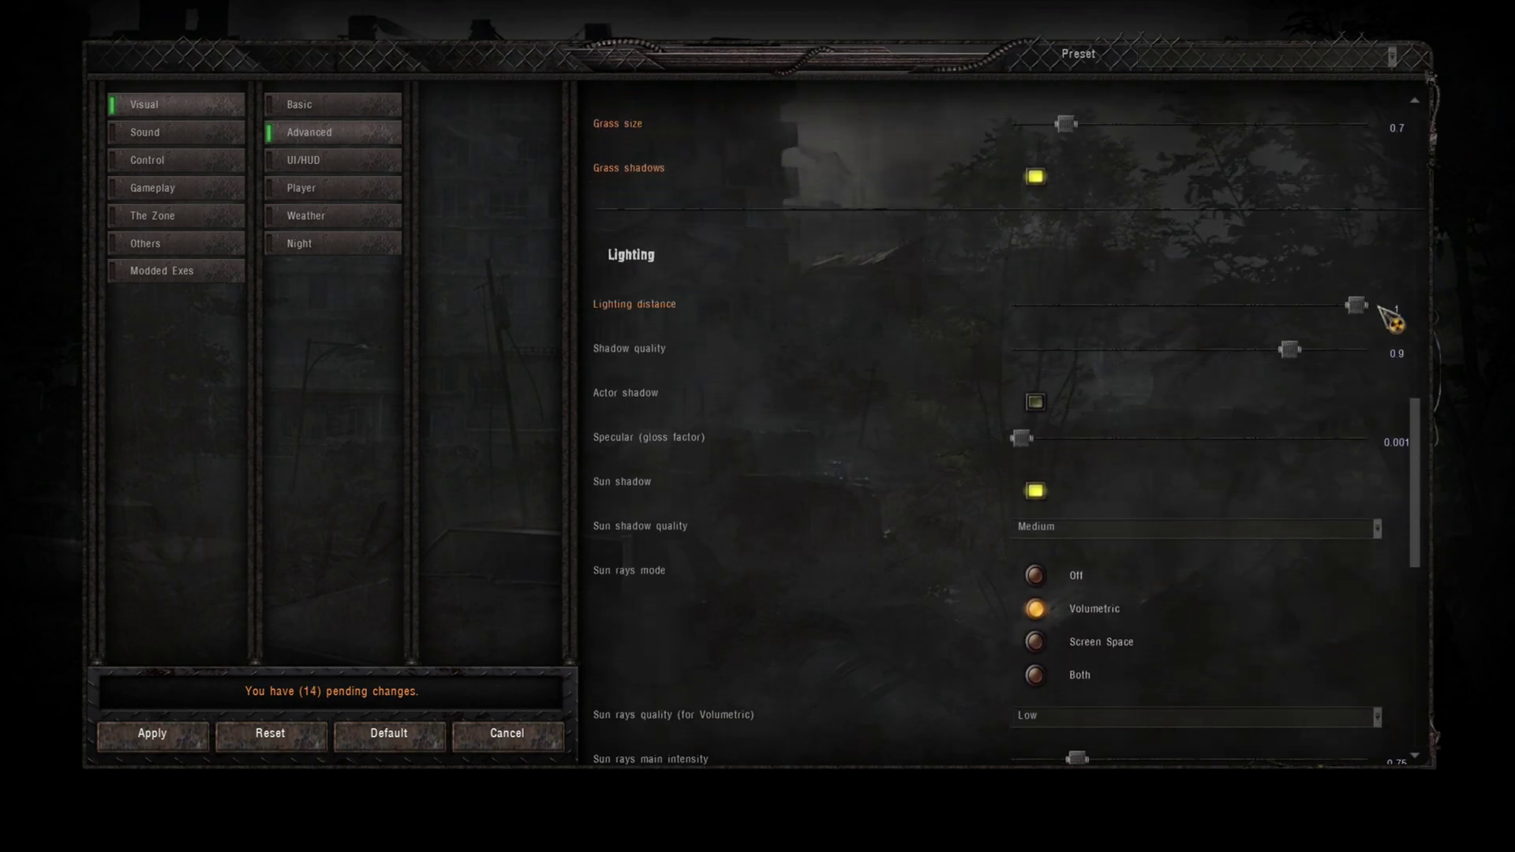
drag(1291, 350, 1373, 362)
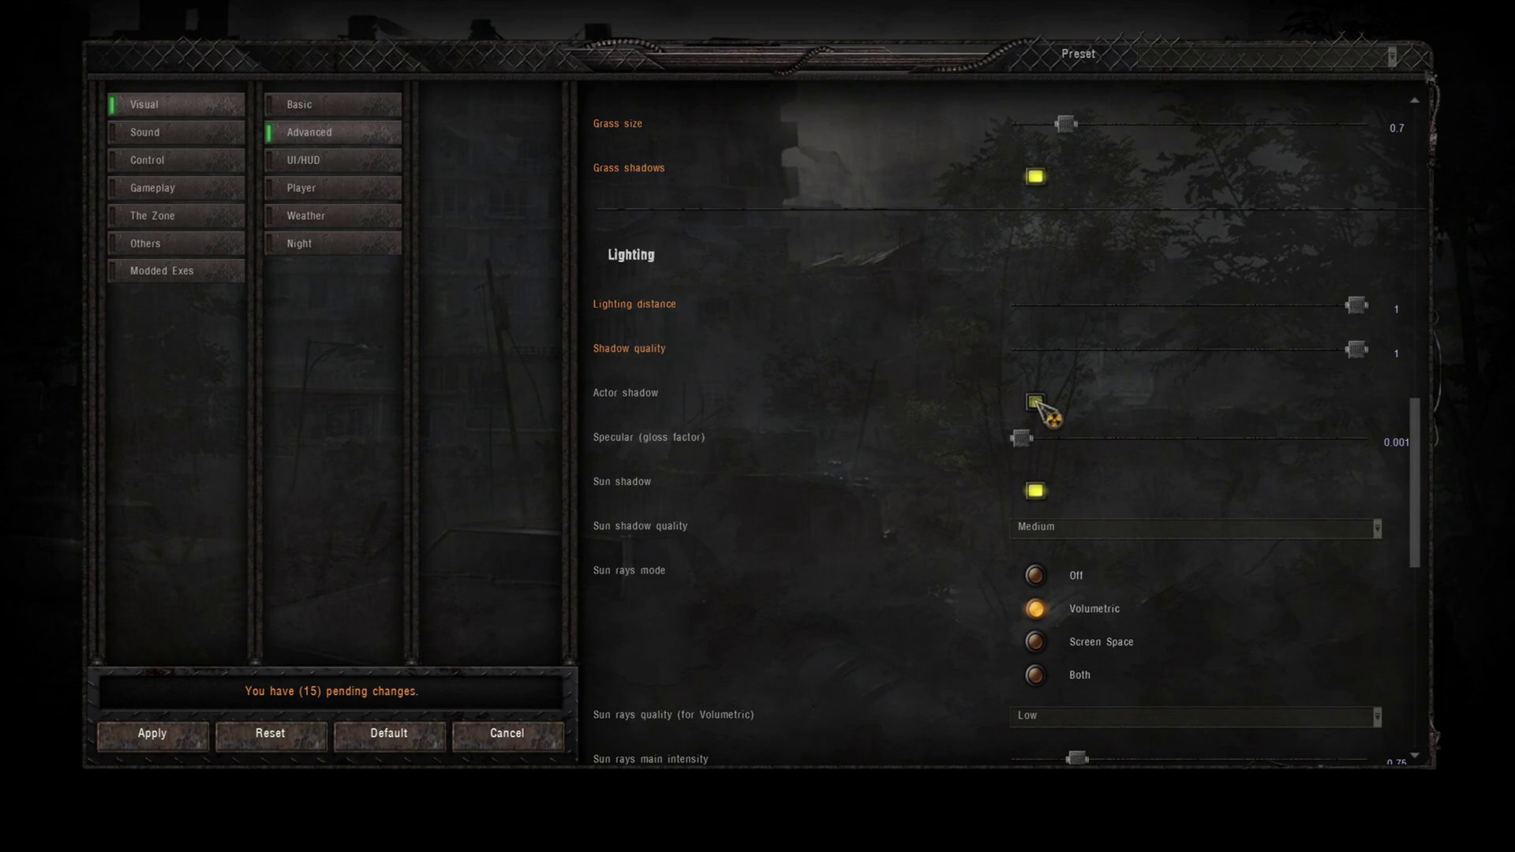
Set sun shadow quality to Extreme and the volumetric sun rays quality to High.
scroll(1430, 527, down, 3)
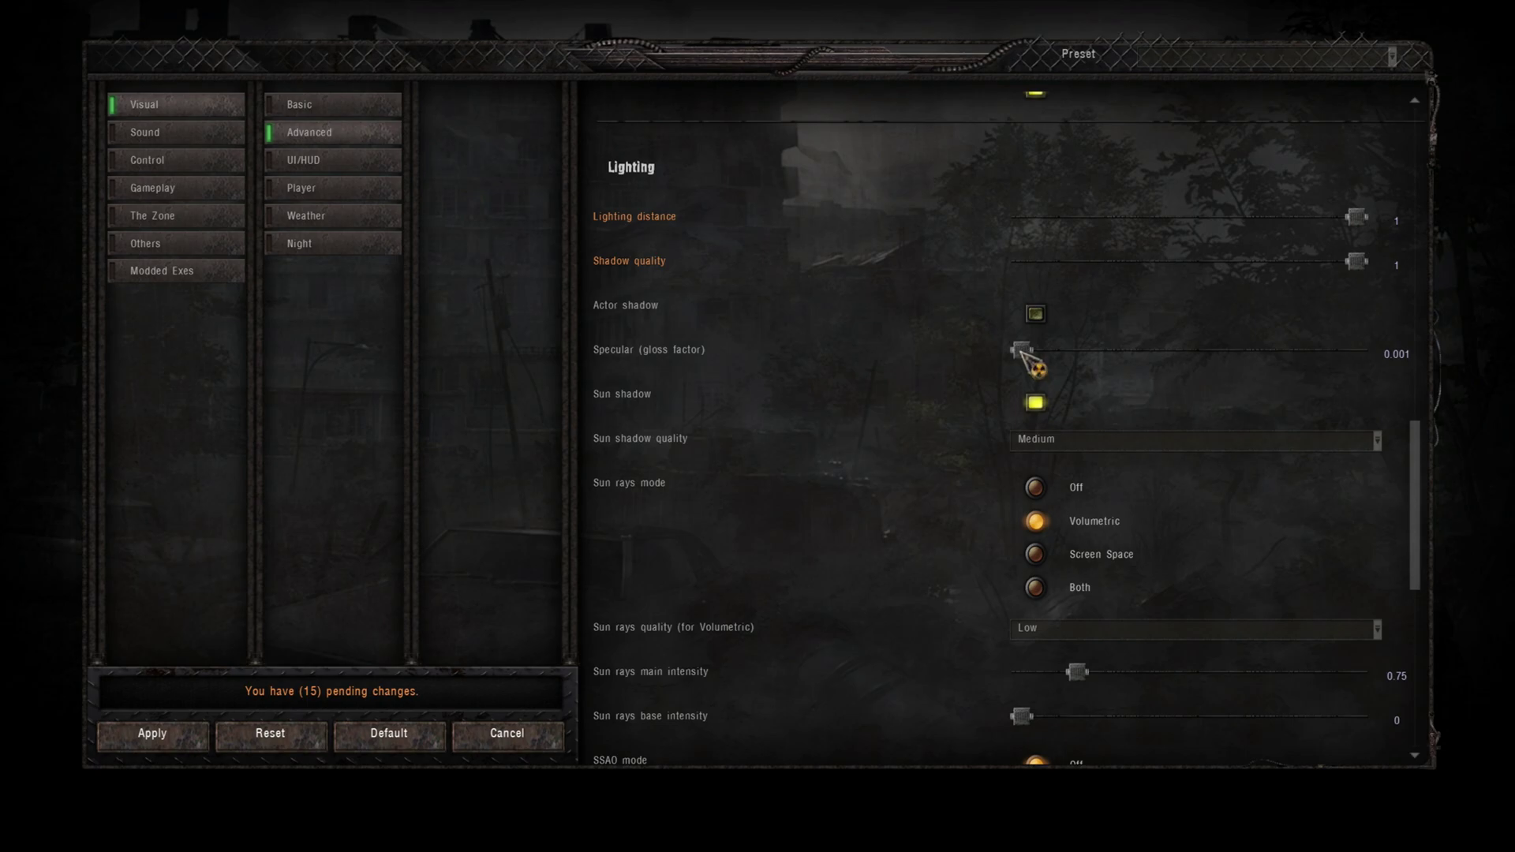
click(1072, 442)
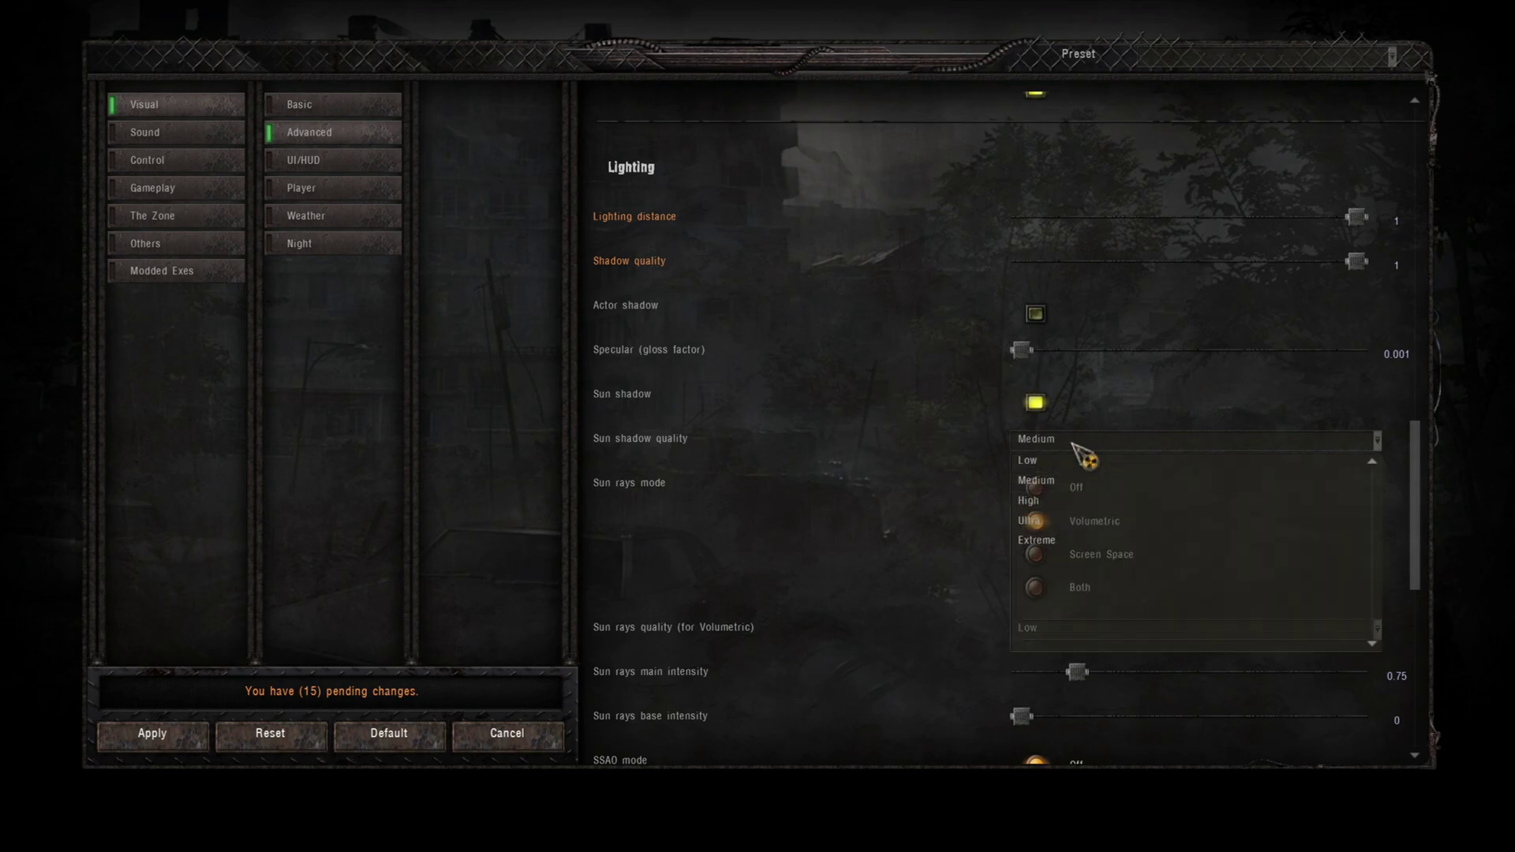
click(1045, 543)
drag(1417, 499, 1418, 550)
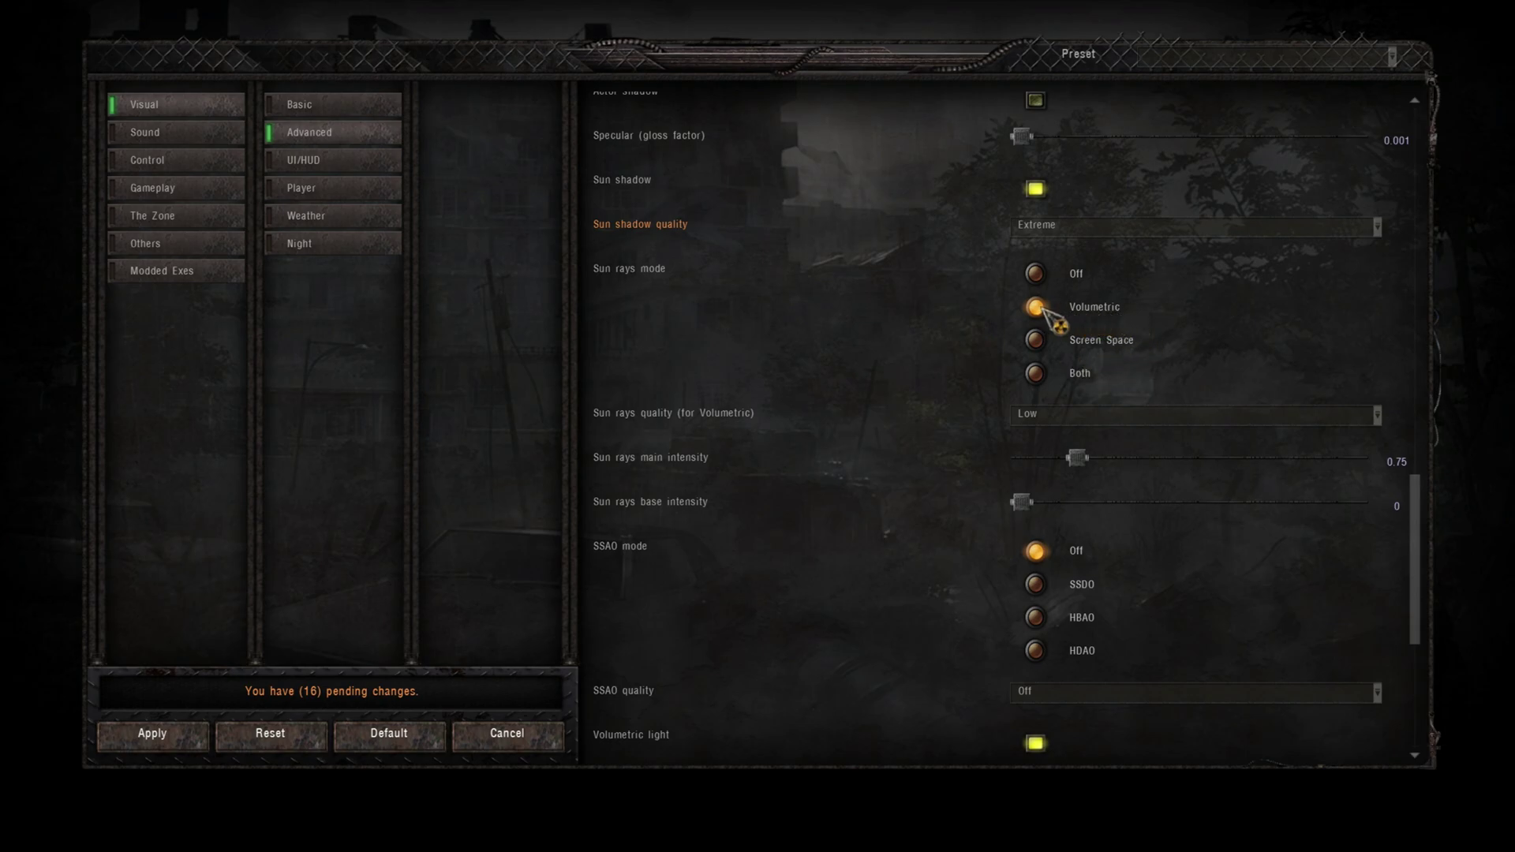
click(1055, 421)
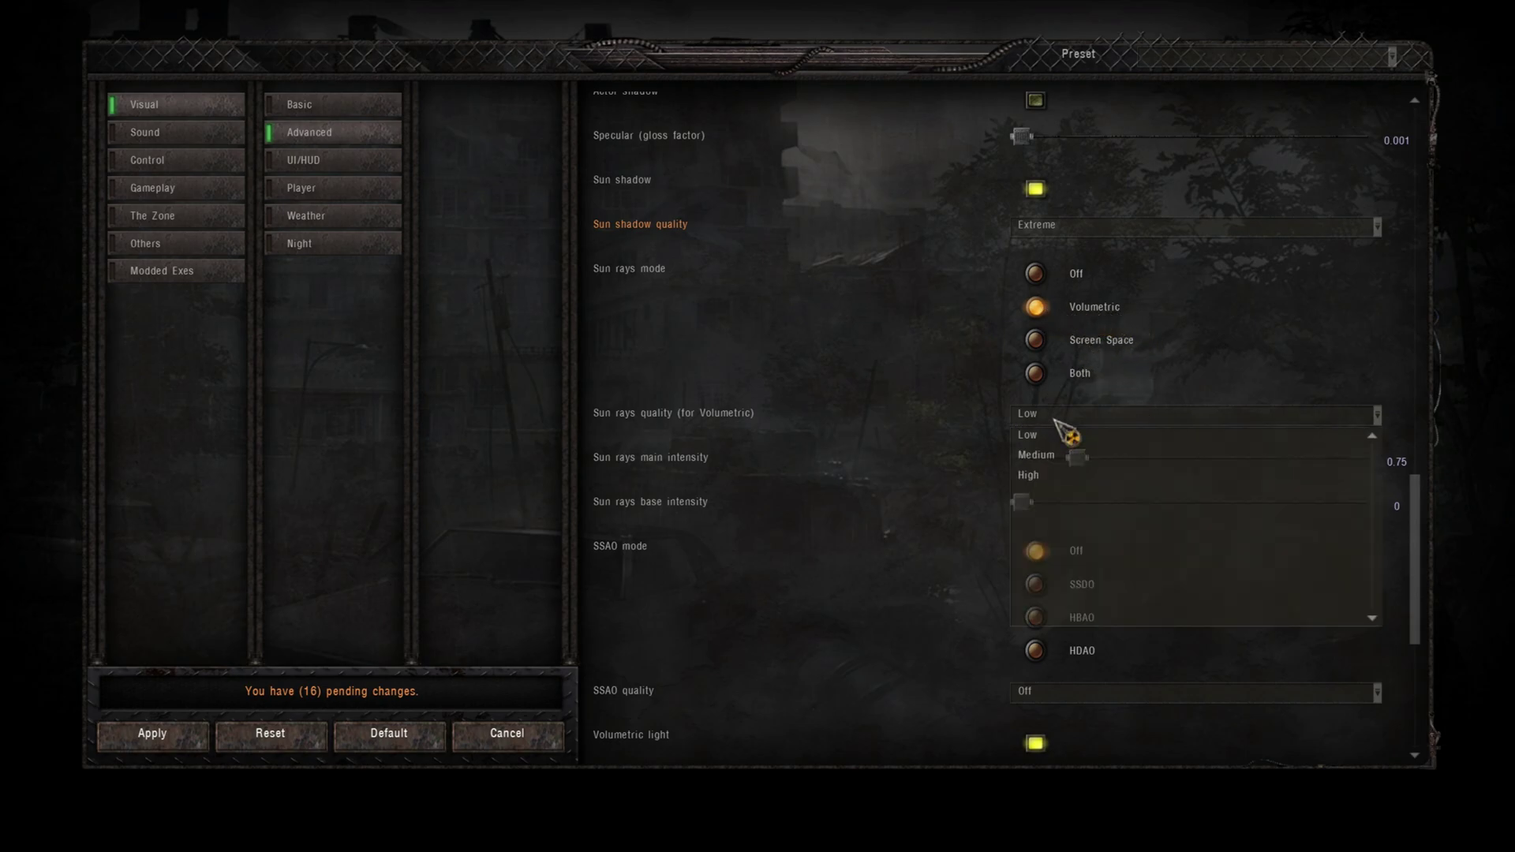
click(1033, 476)
Set the SSAO mode to SSDO in the lighting settings.
scroll(1435, 540, down, 2)
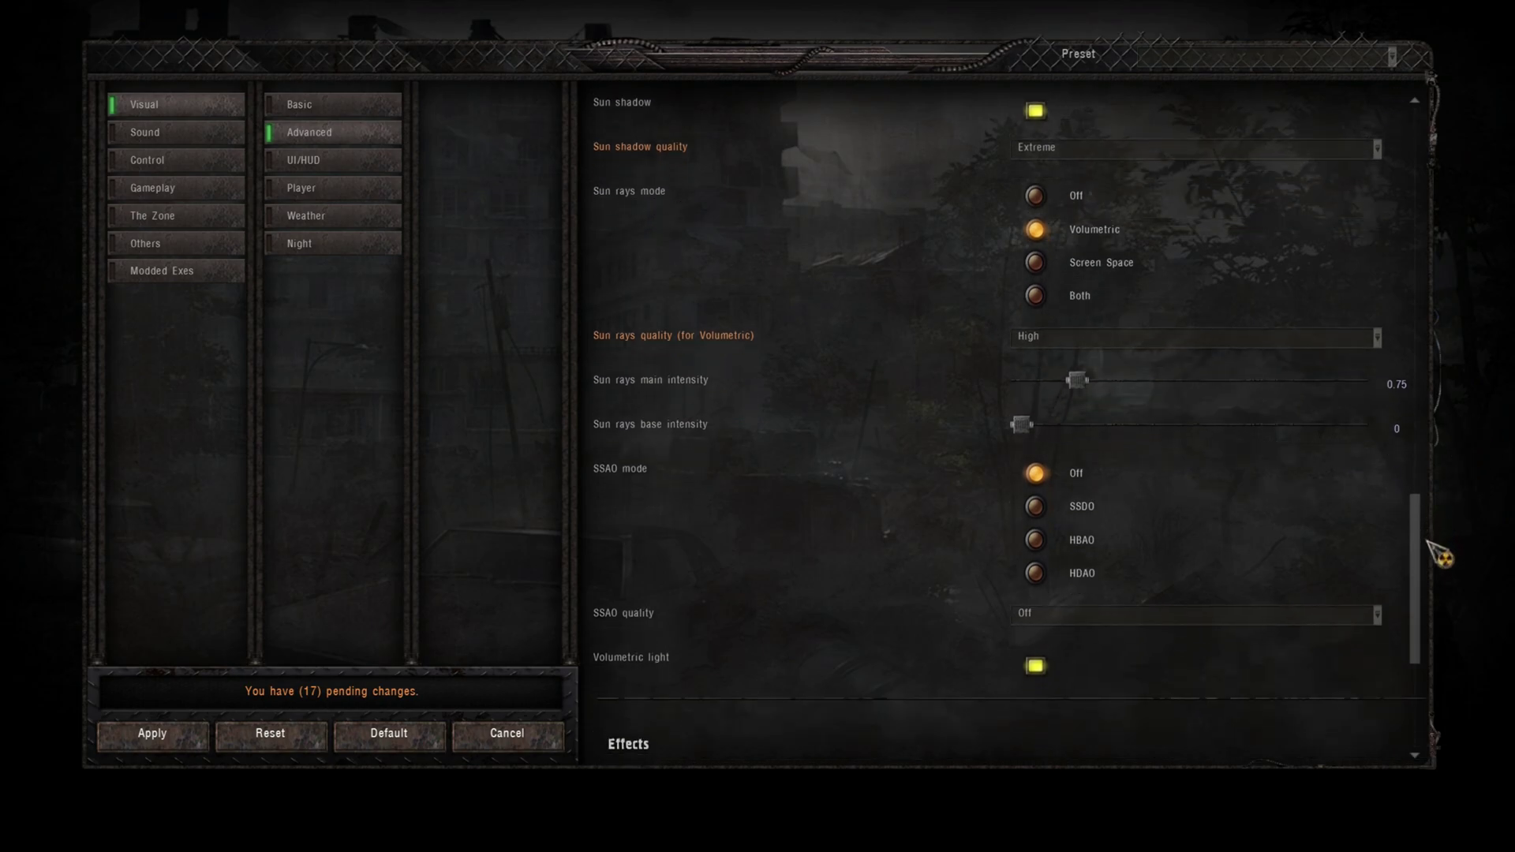
scroll(1441, 557, down, 2)
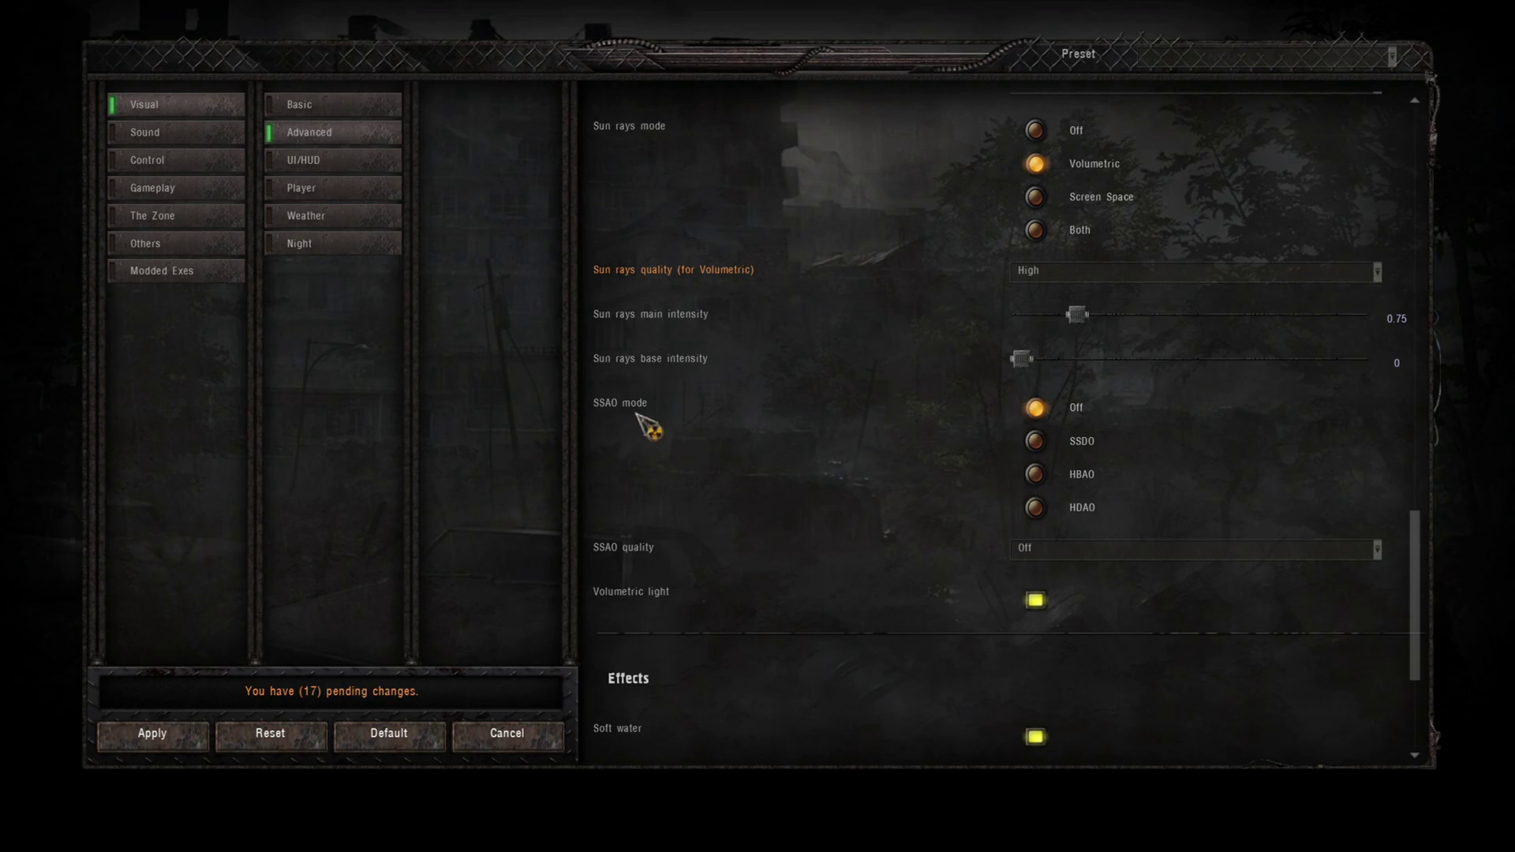
click(1036, 441)
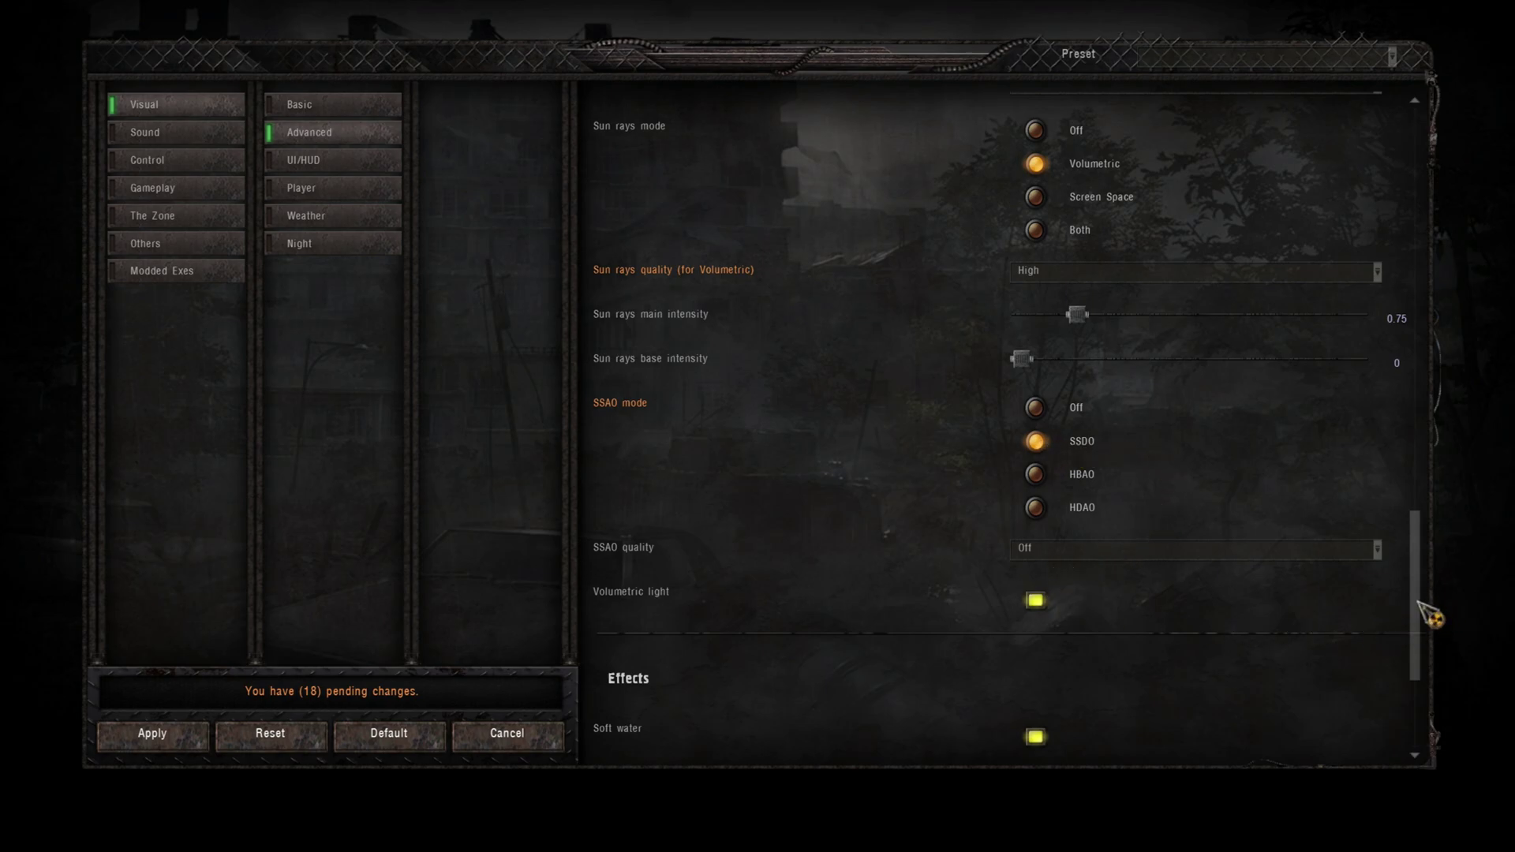
Set the SSAO quality to High in the advanced visual settings.
scroll(1428, 614, down, 2)
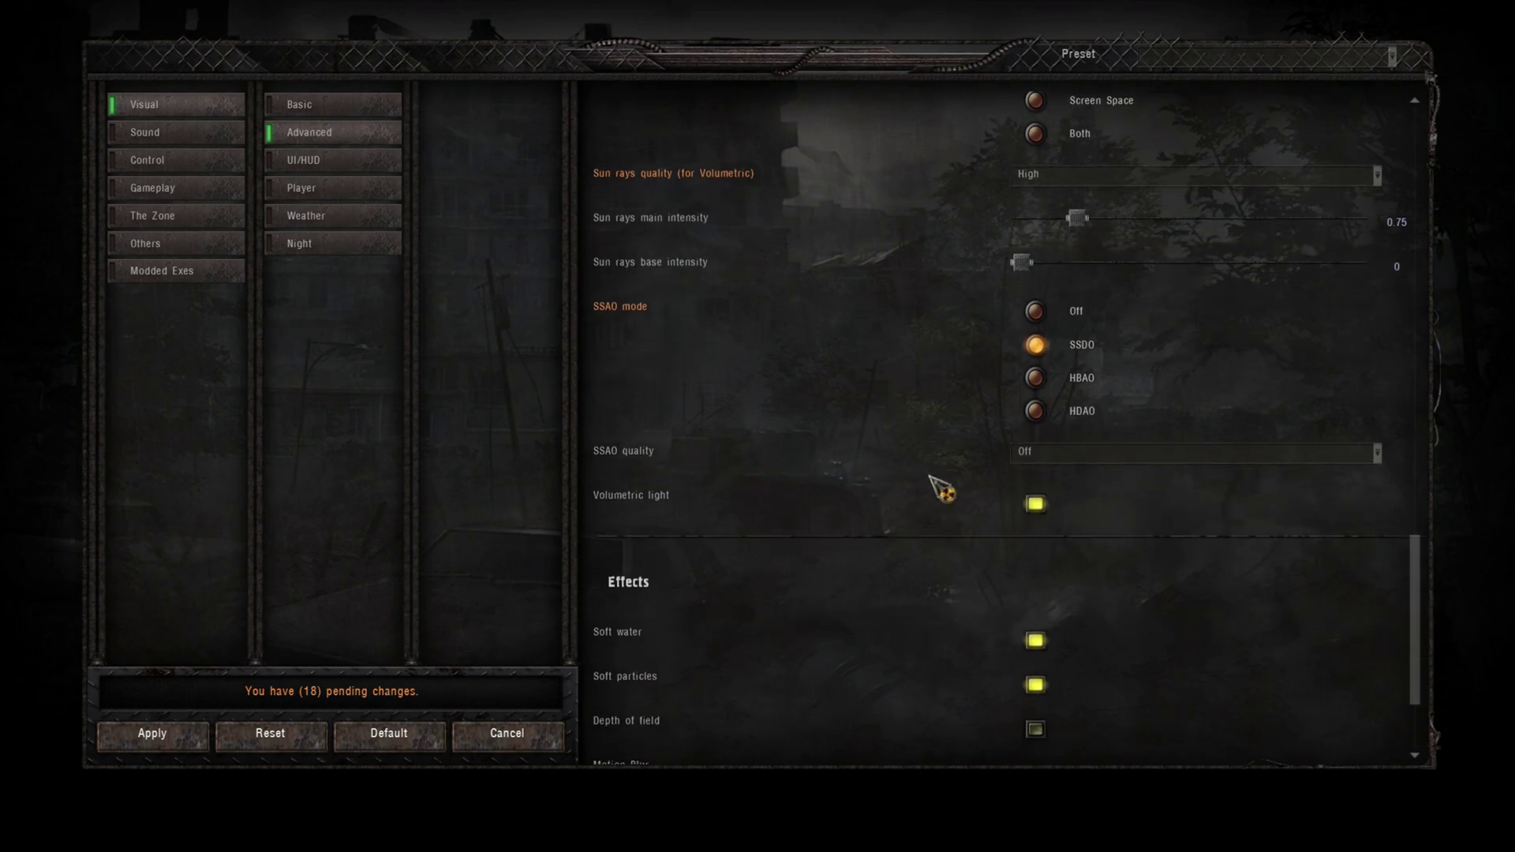
click(1060, 457)
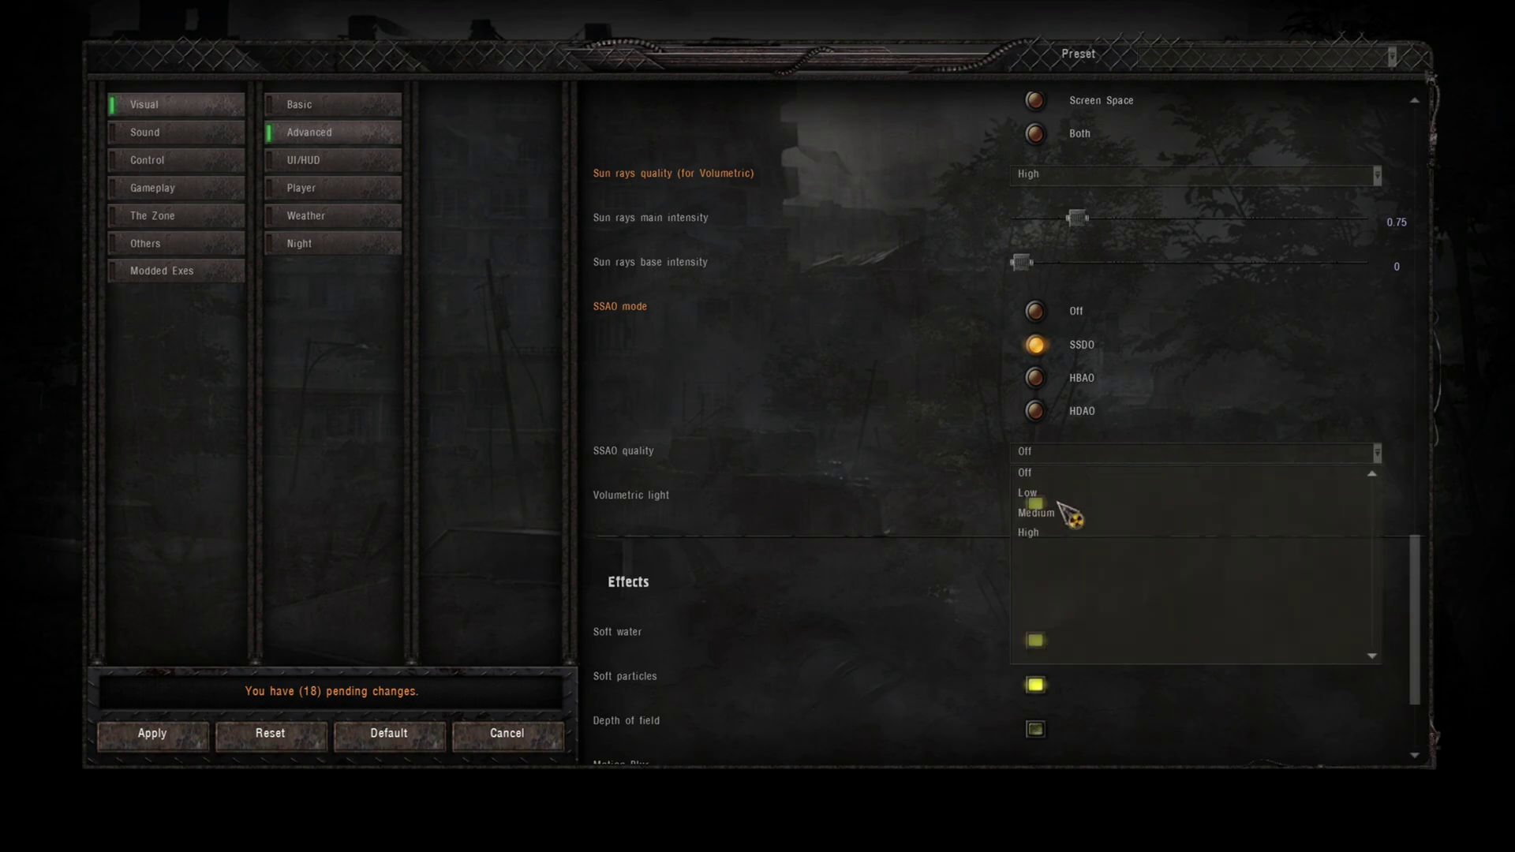
click(1035, 534)
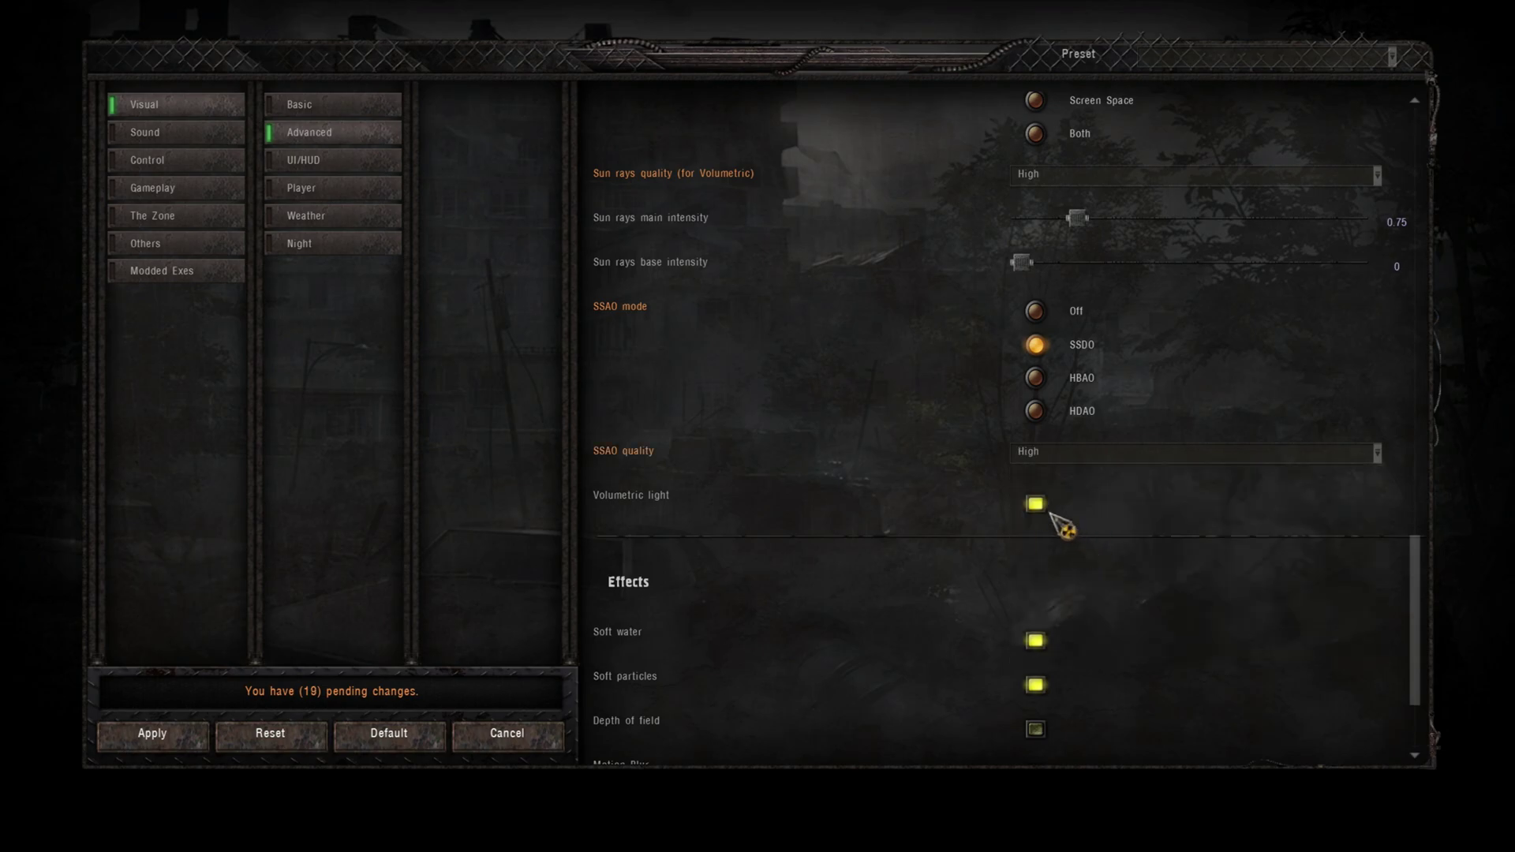
scroll(1420, 665, down, 3)
scroll(1421, 665, down, 1)
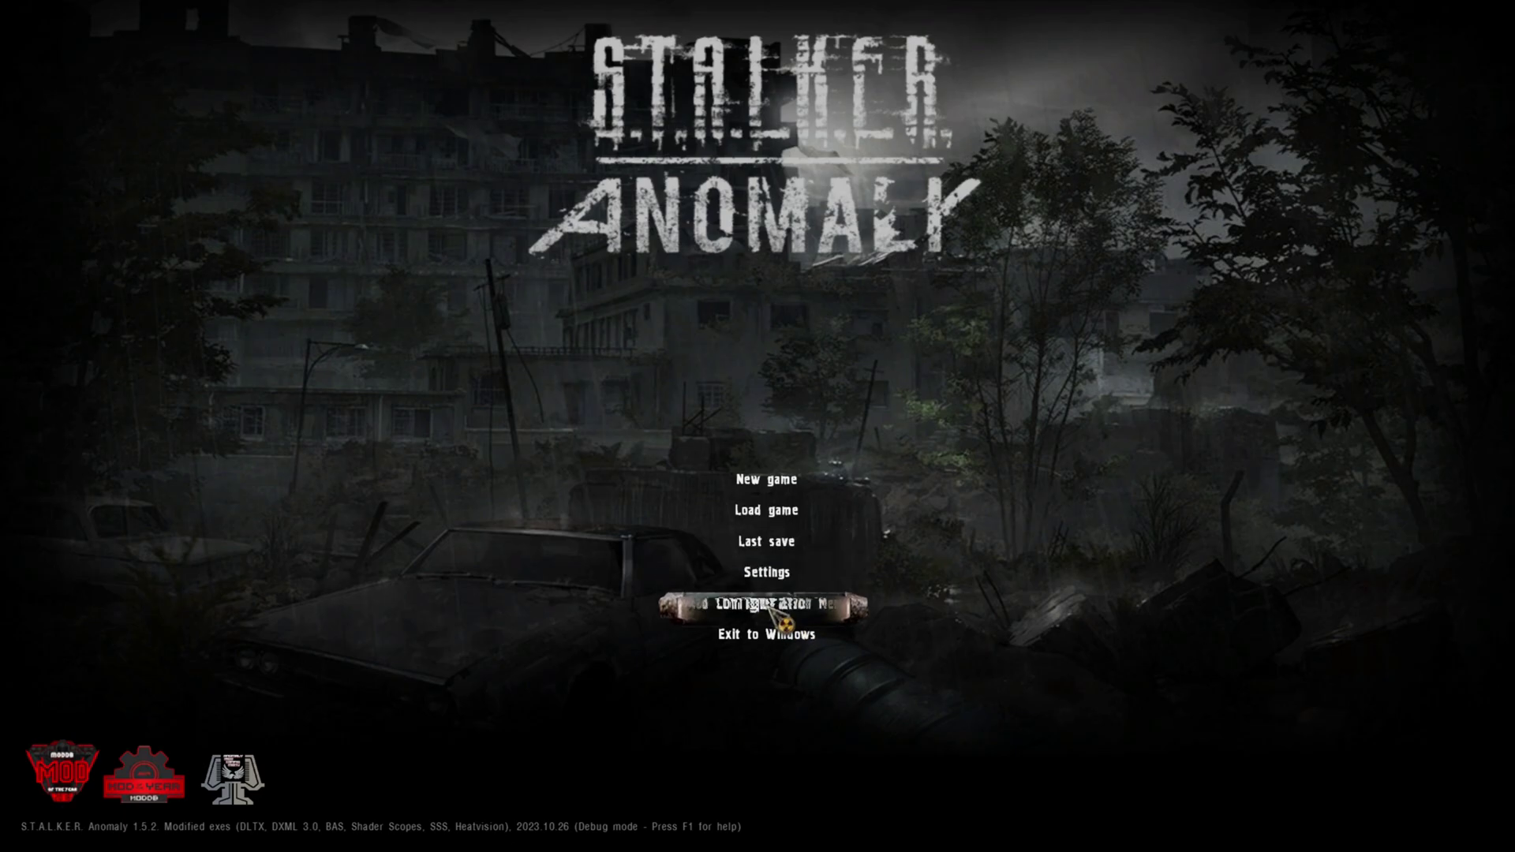
Open the SSS settings in the Mod Configuration Menu and examine the Flora Fixes and Interactive Grass options.
click(781, 621)
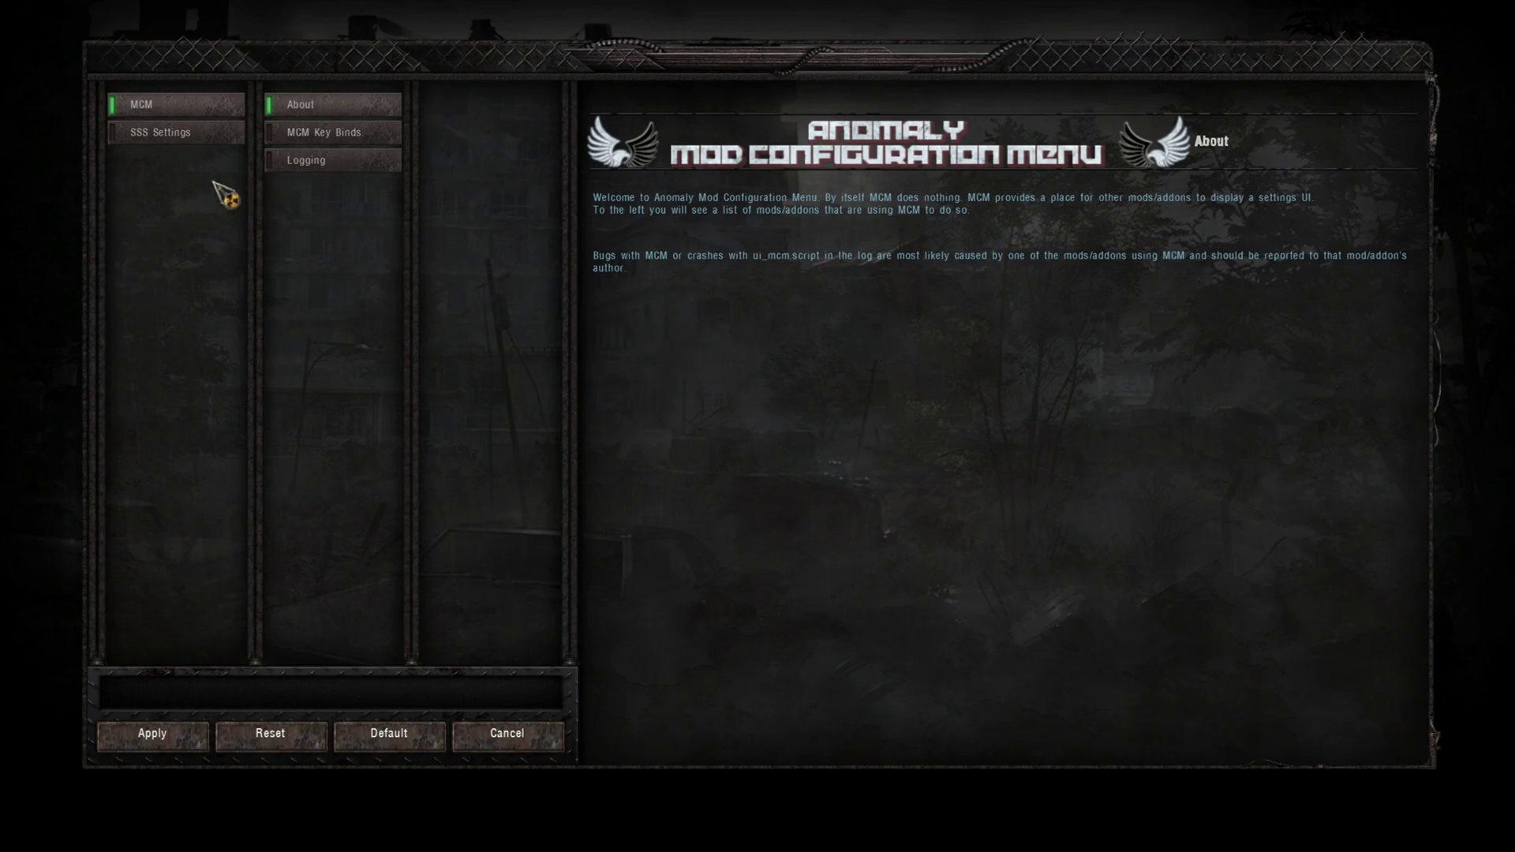
click(190, 140)
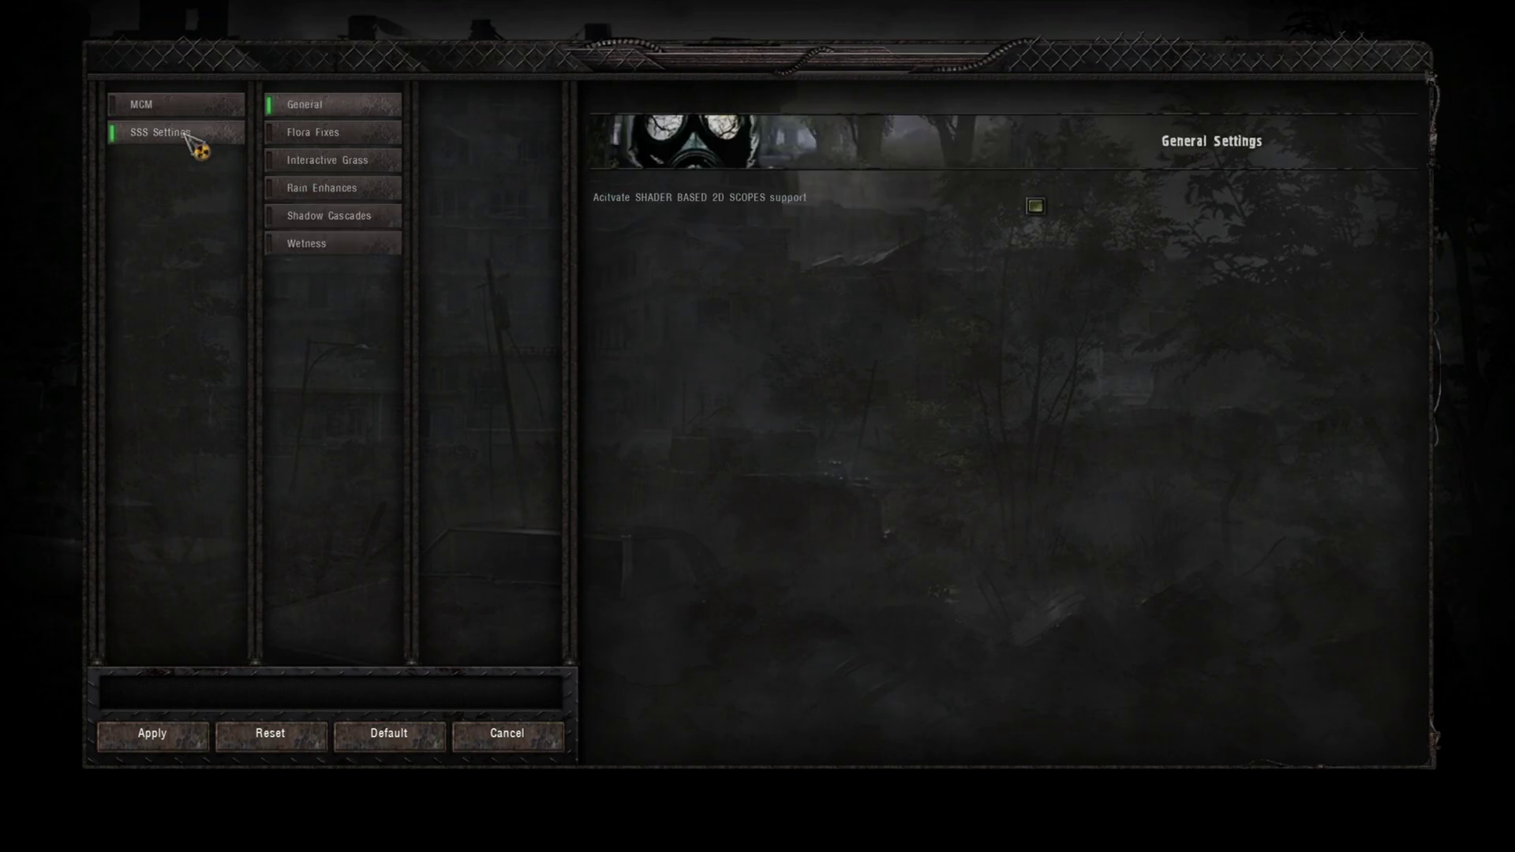
click(364, 140)
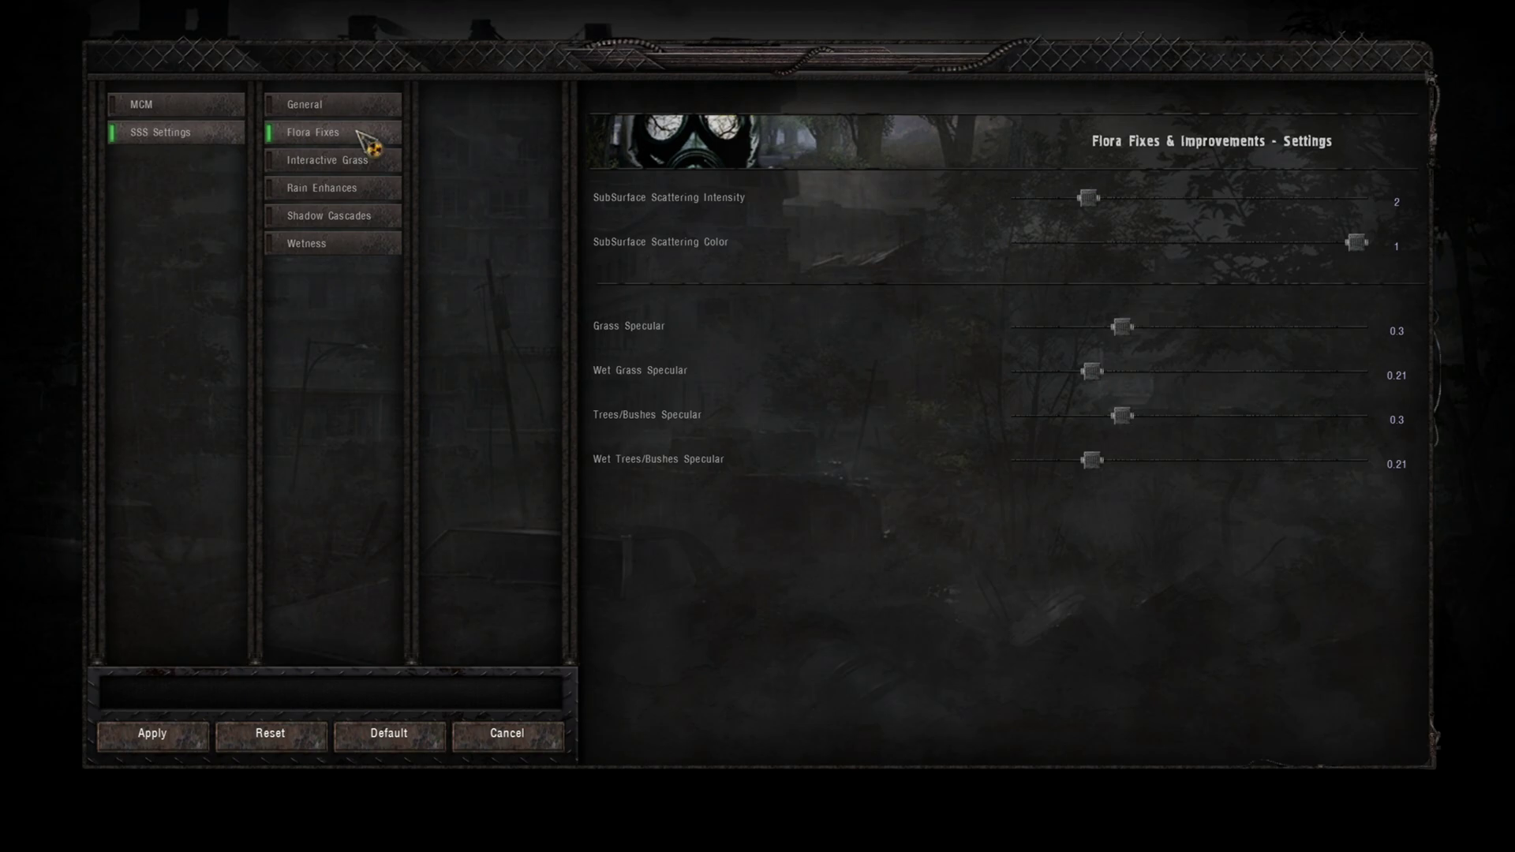
mouse_move(851, 349)
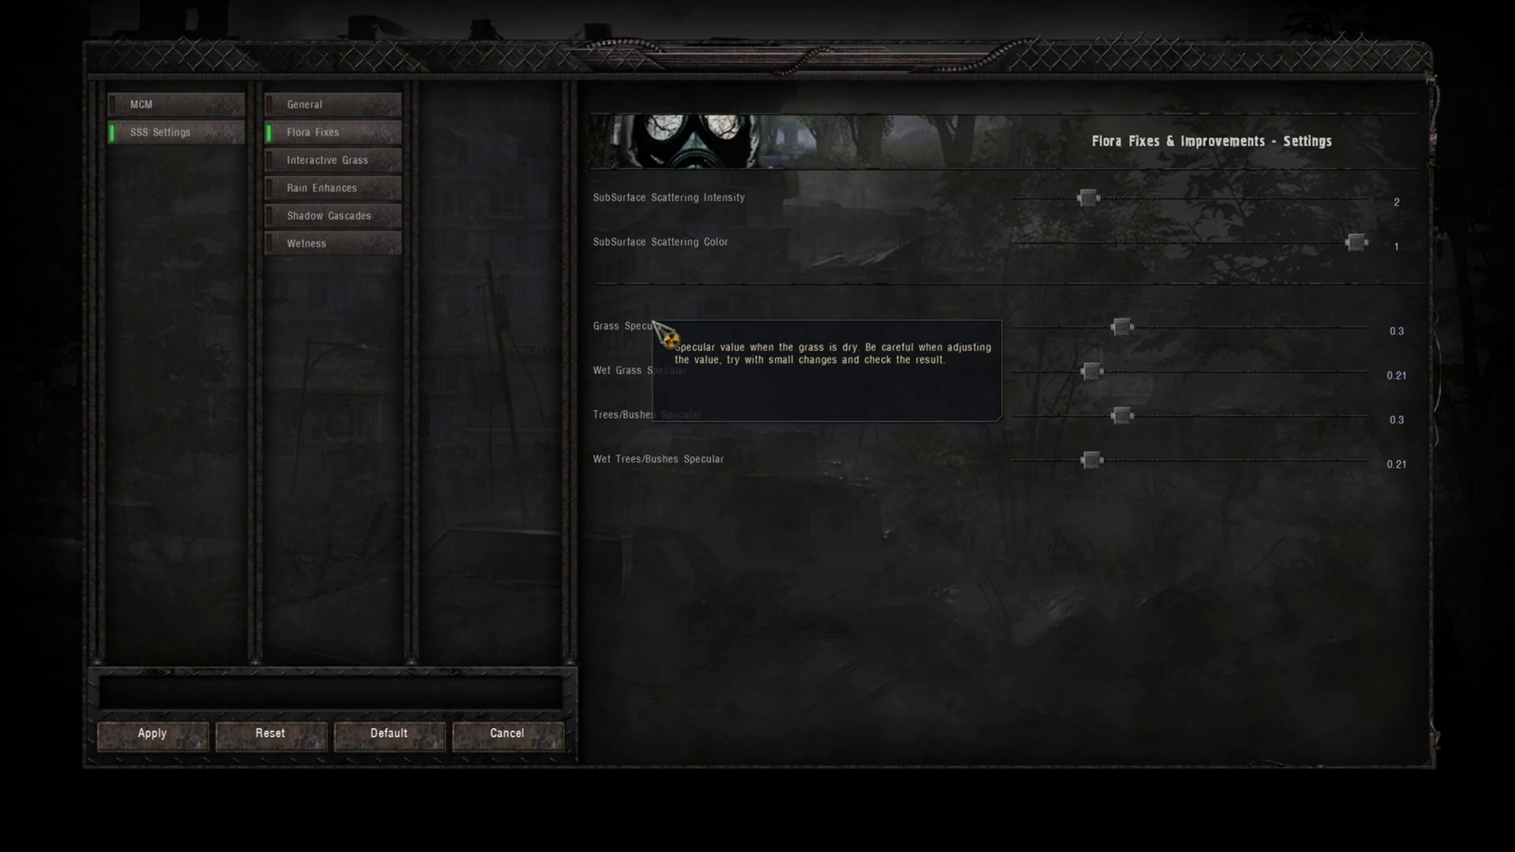
mouse_move(677, 385)
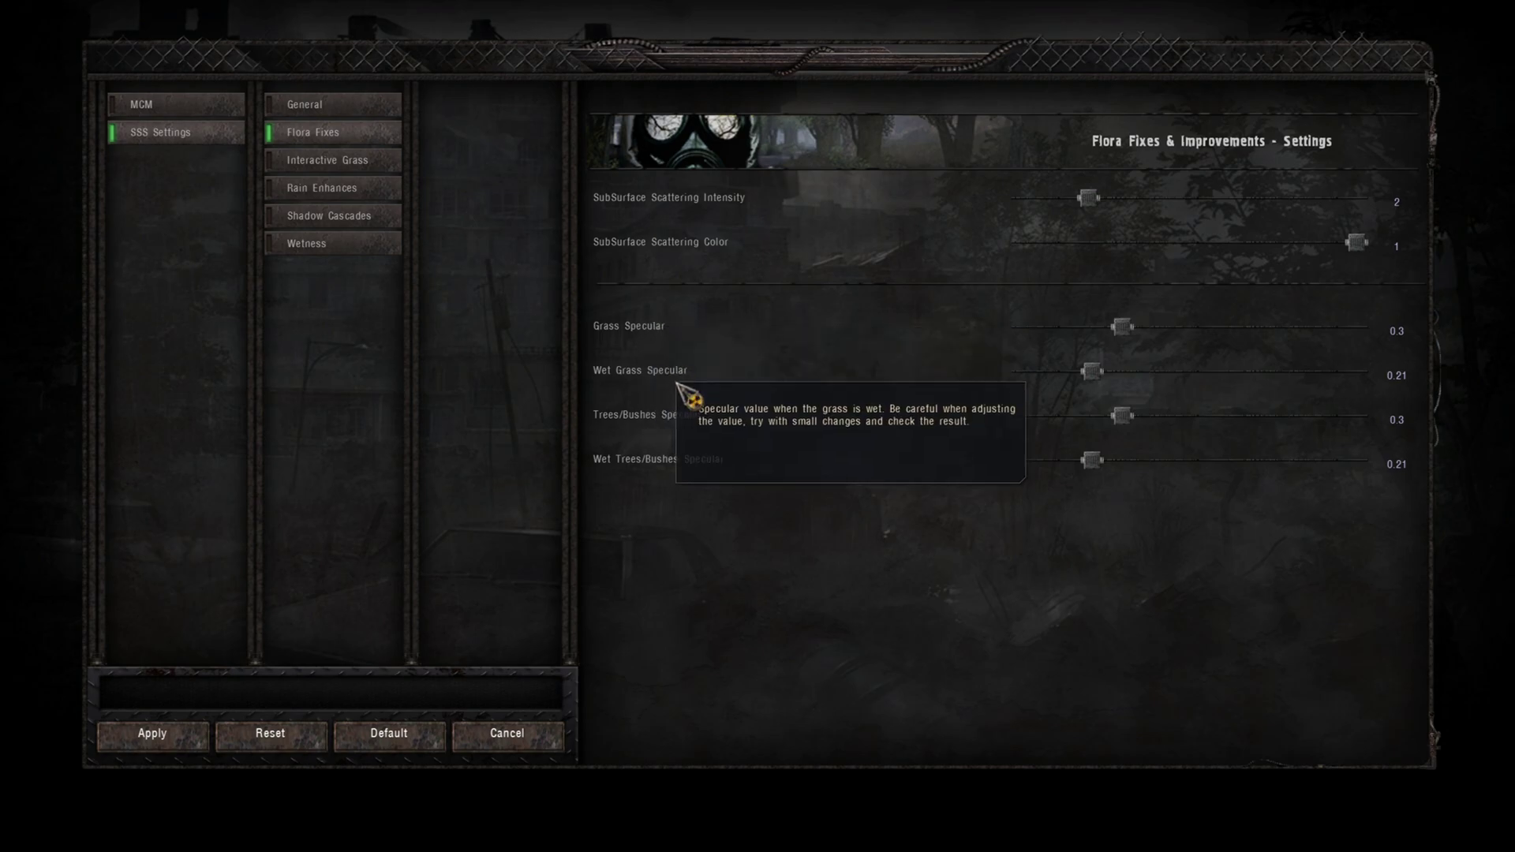
mouse_move(703, 419)
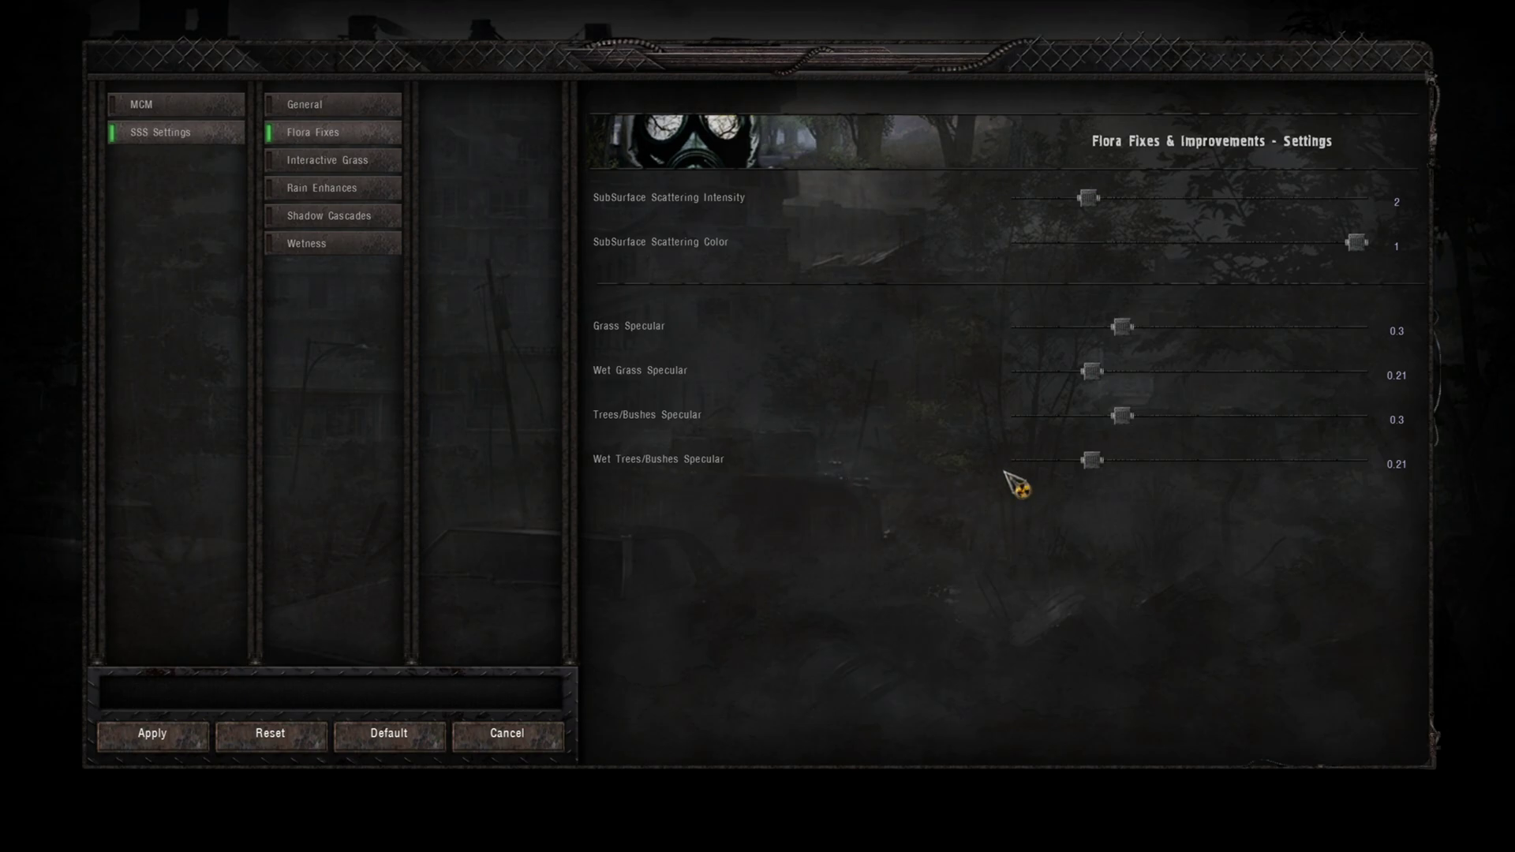
mouse_move(978, 434)
click(361, 160)
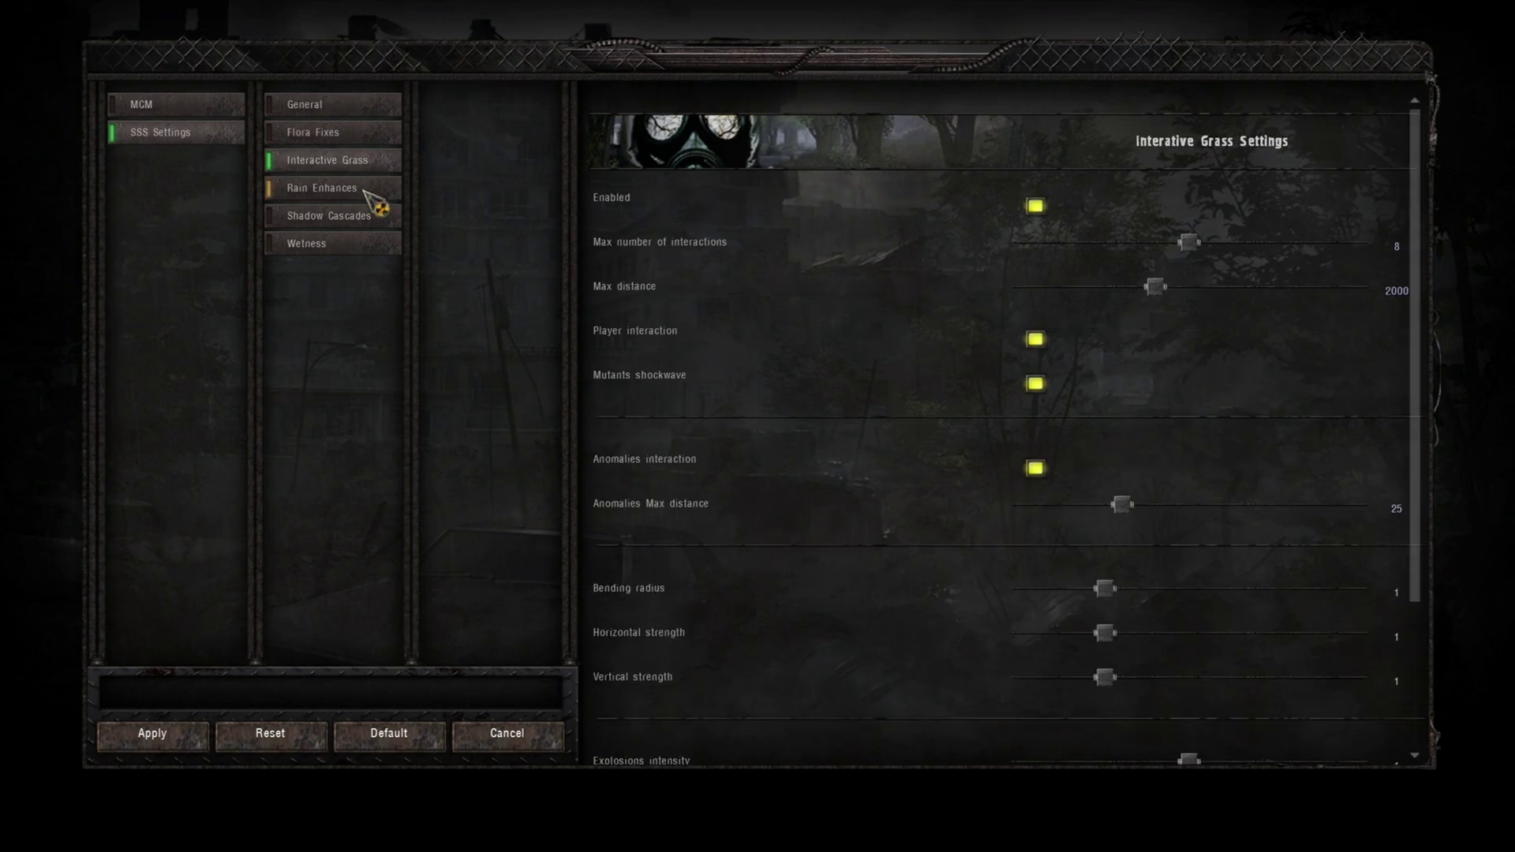
In Rain Enhances, check the rain render quality options and set the footsteps main volume to 0.2.
click(365, 190)
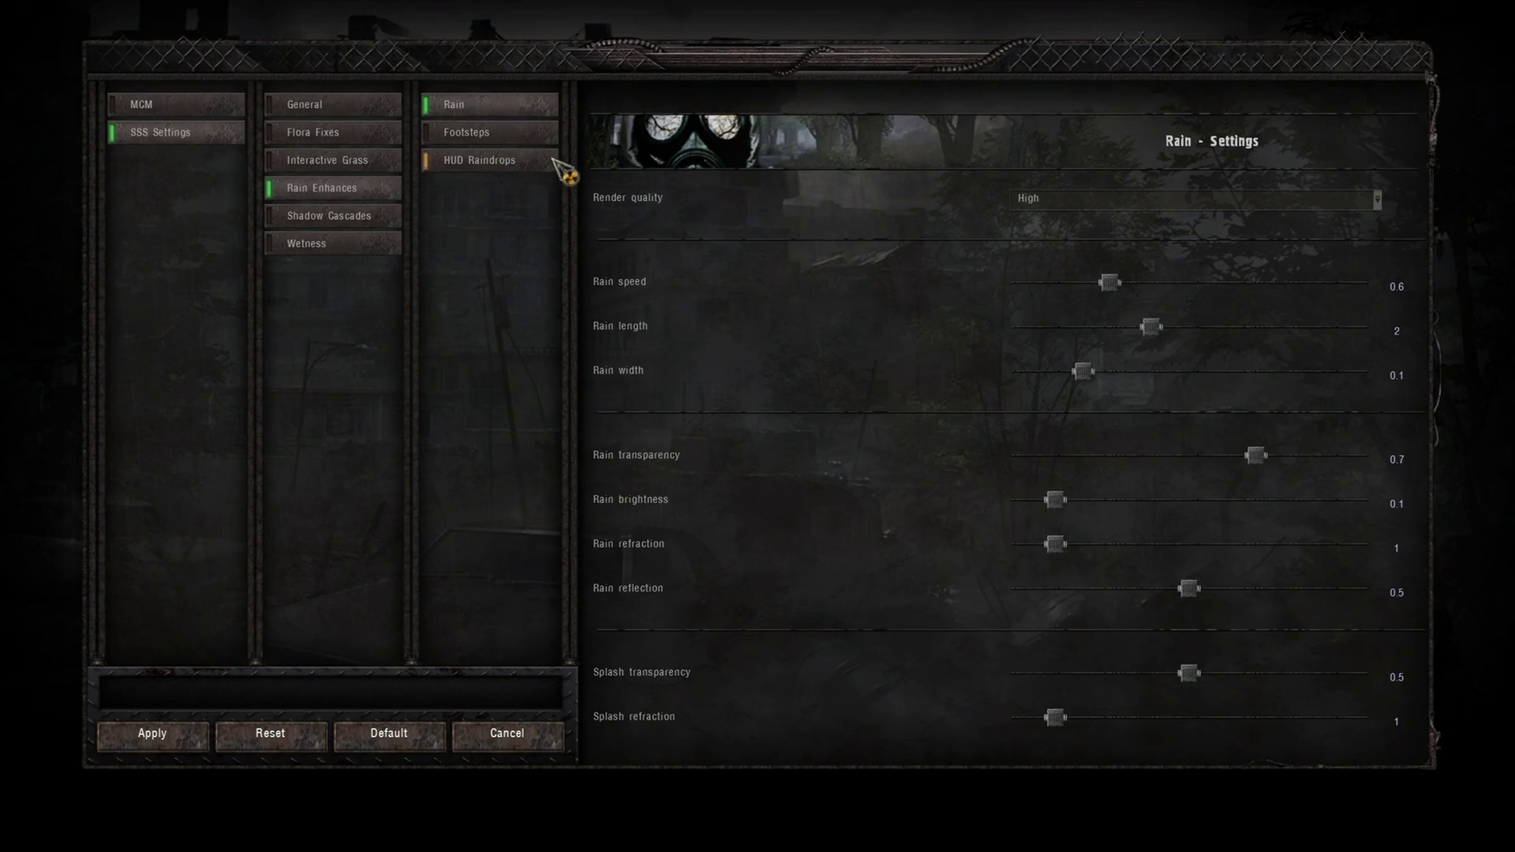
click(1035, 203)
click(1045, 208)
click(501, 136)
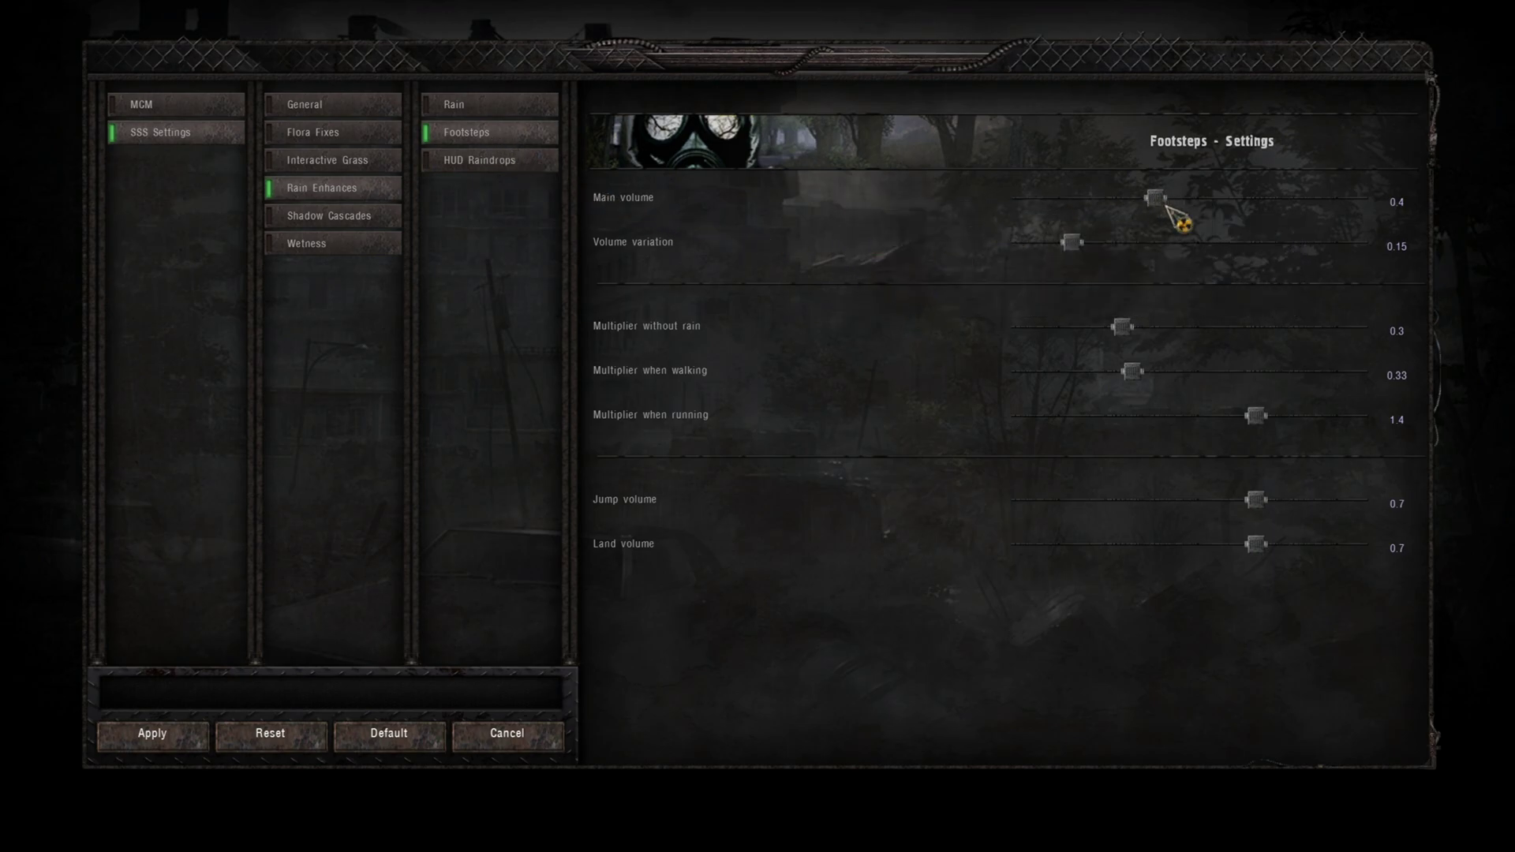
drag(1156, 200, 1092, 208)
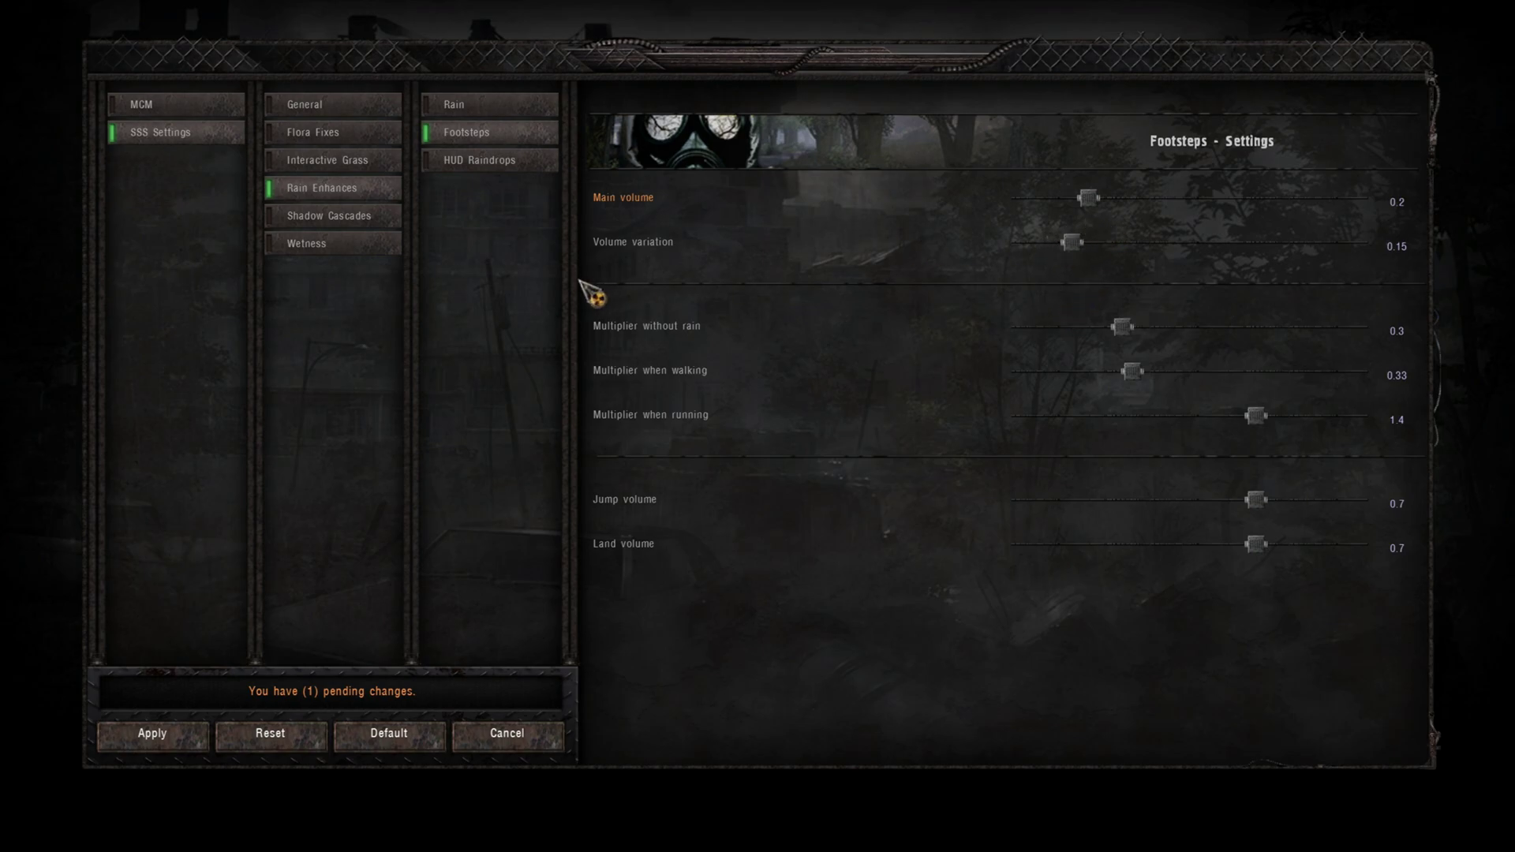
In Shadow Cascades, set grass shadows quality to Medium and sun distance to 60, and raise the grass shadows max distance.
click(369, 218)
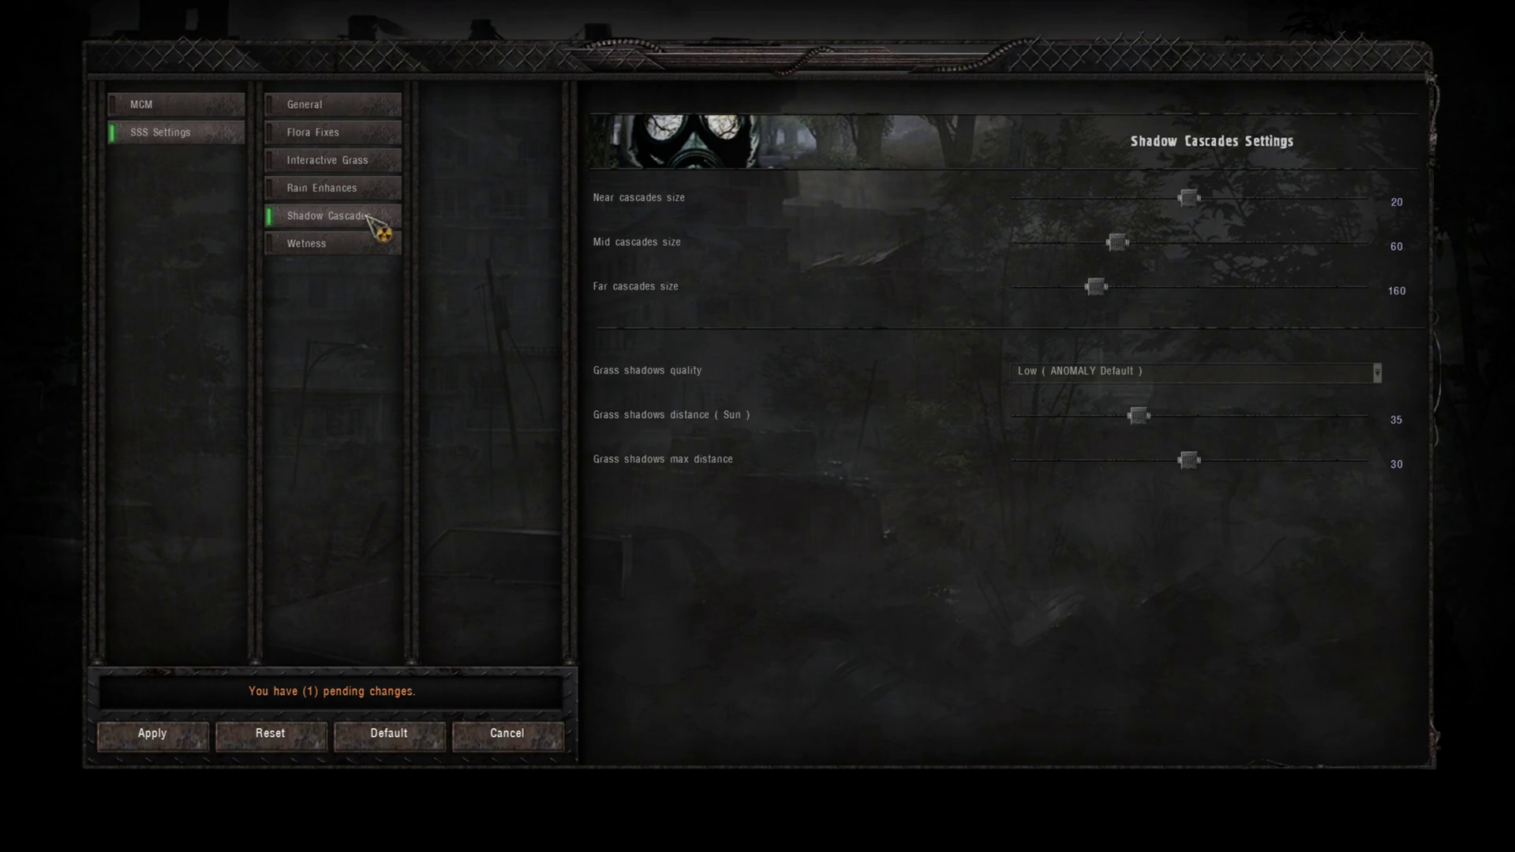
mouse_move(913, 392)
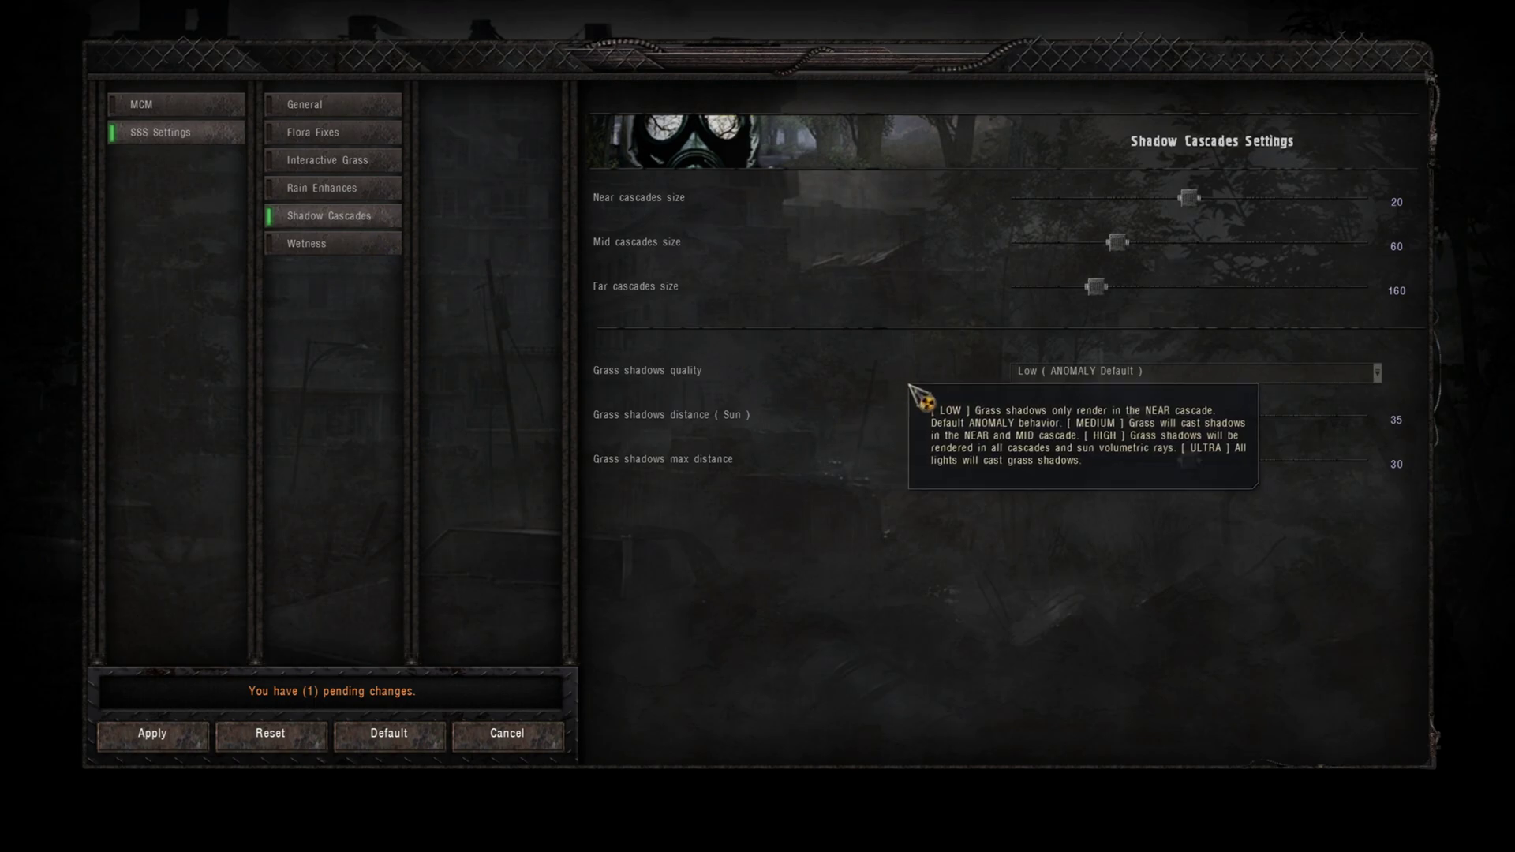
click(1059, 377)
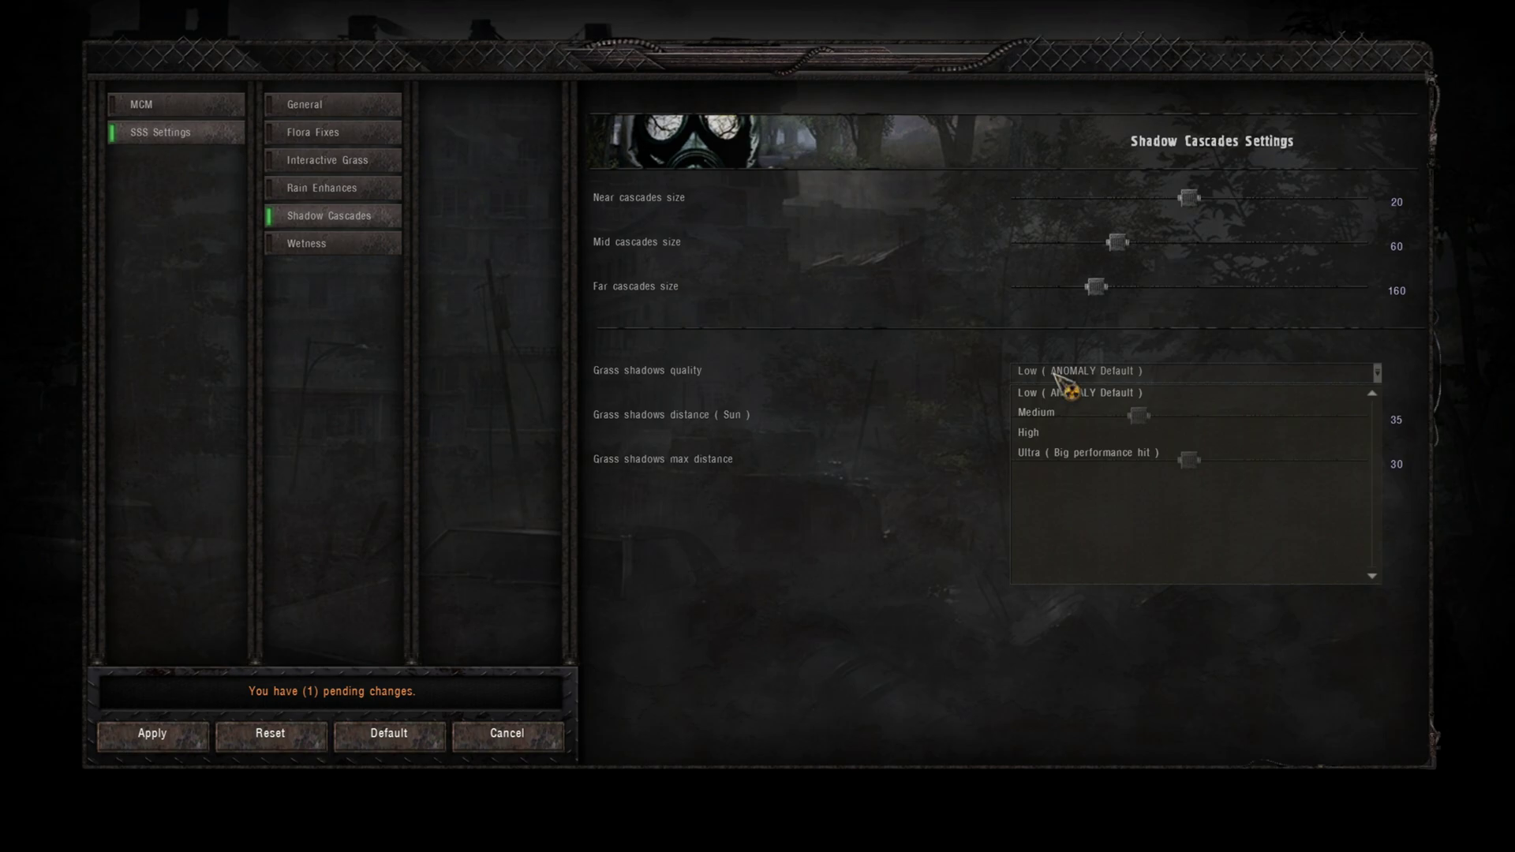
click(1040, 412)
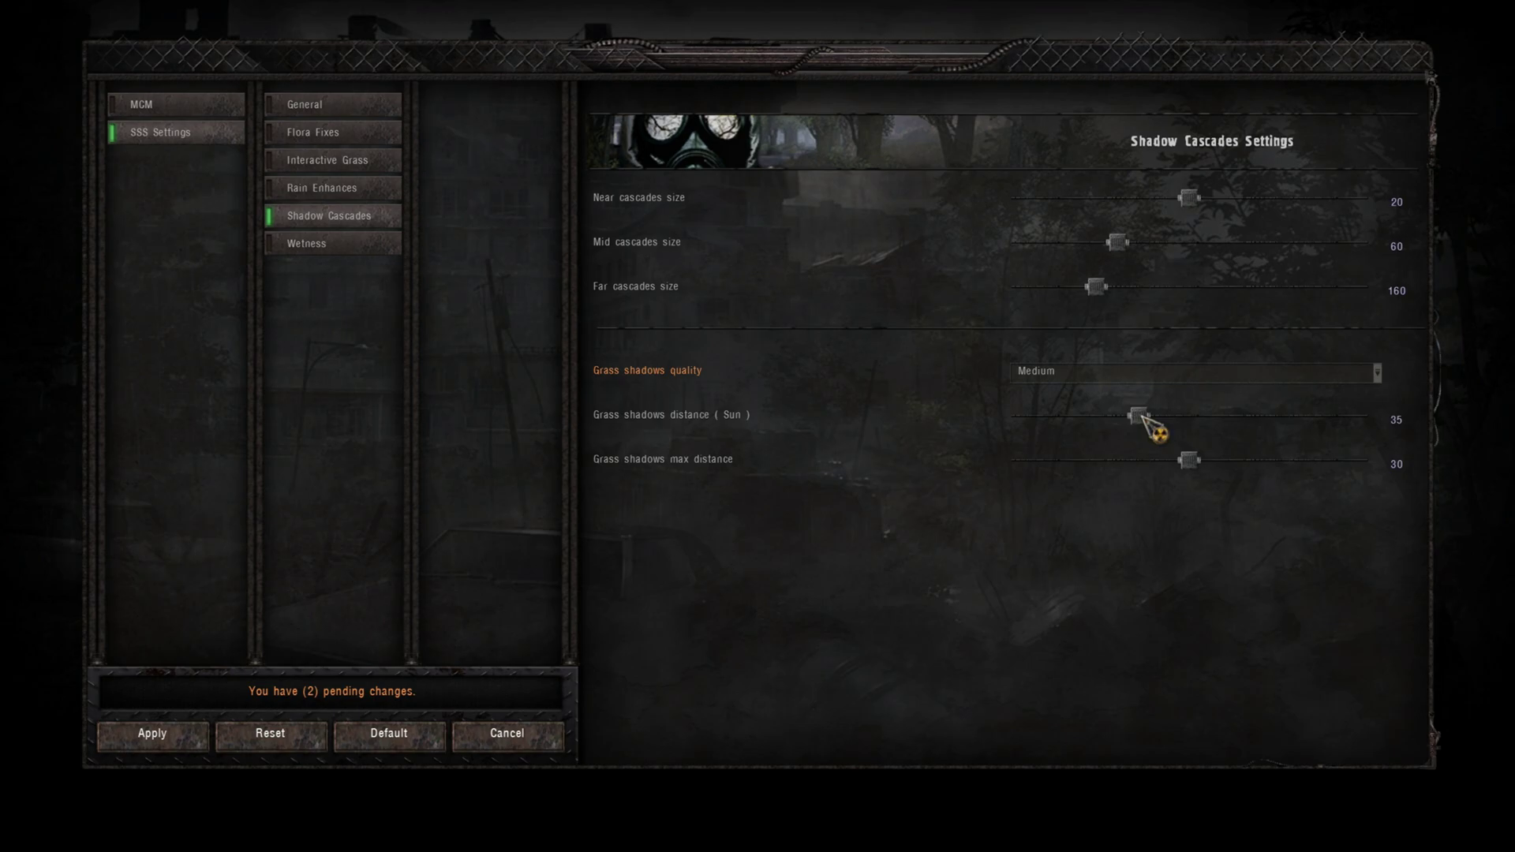
drag(1139, 416, 1224, 420)
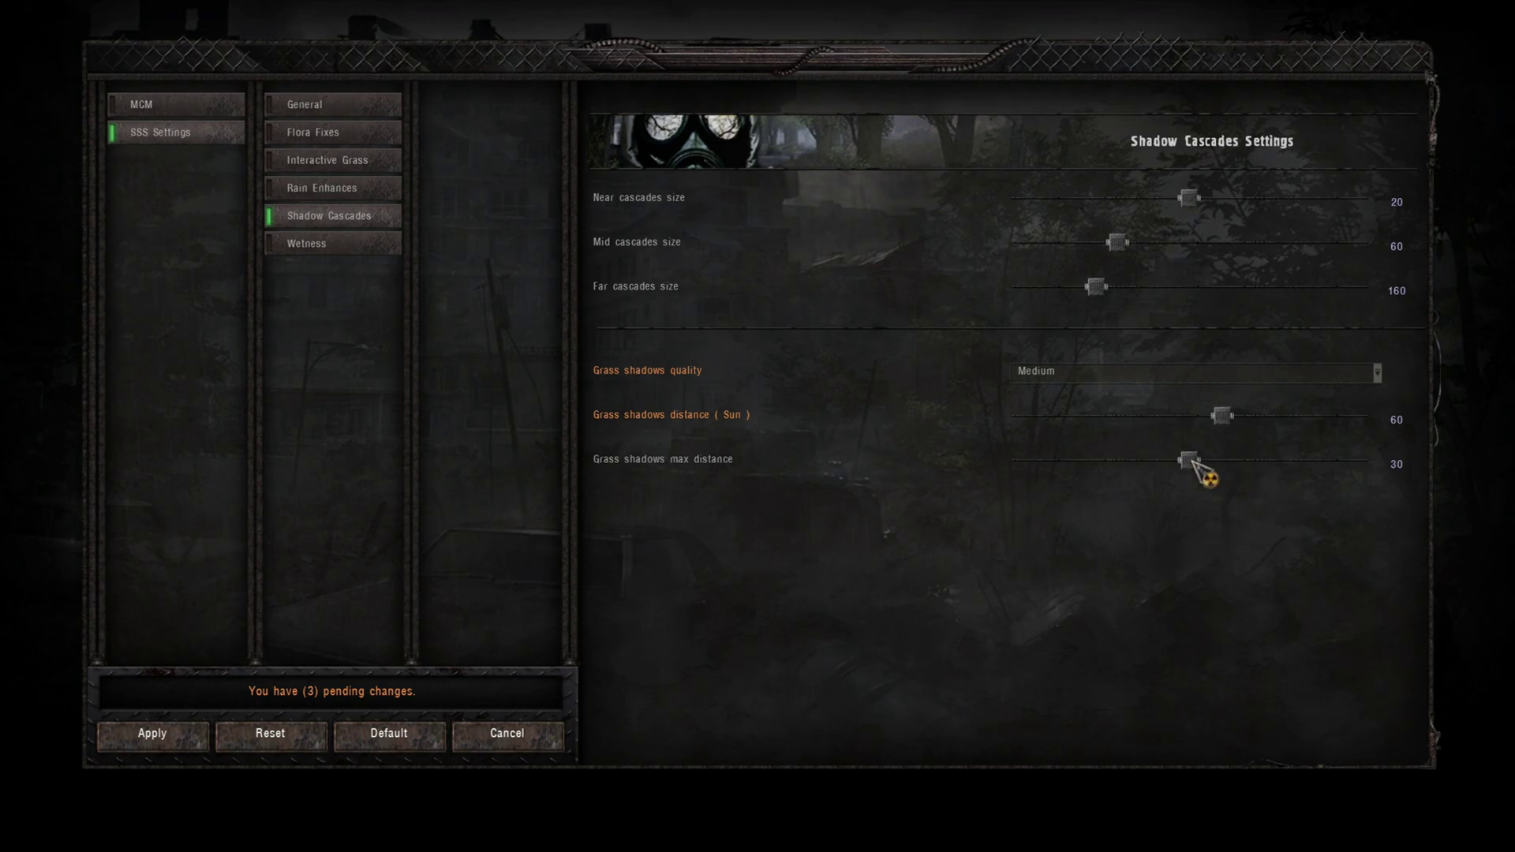
drag(1192, 462, 1276, 466)
Set the specular intensity to 0.5 in the Wetness gloss settings and apply the pending mod configuration changes.
click(340, 244)
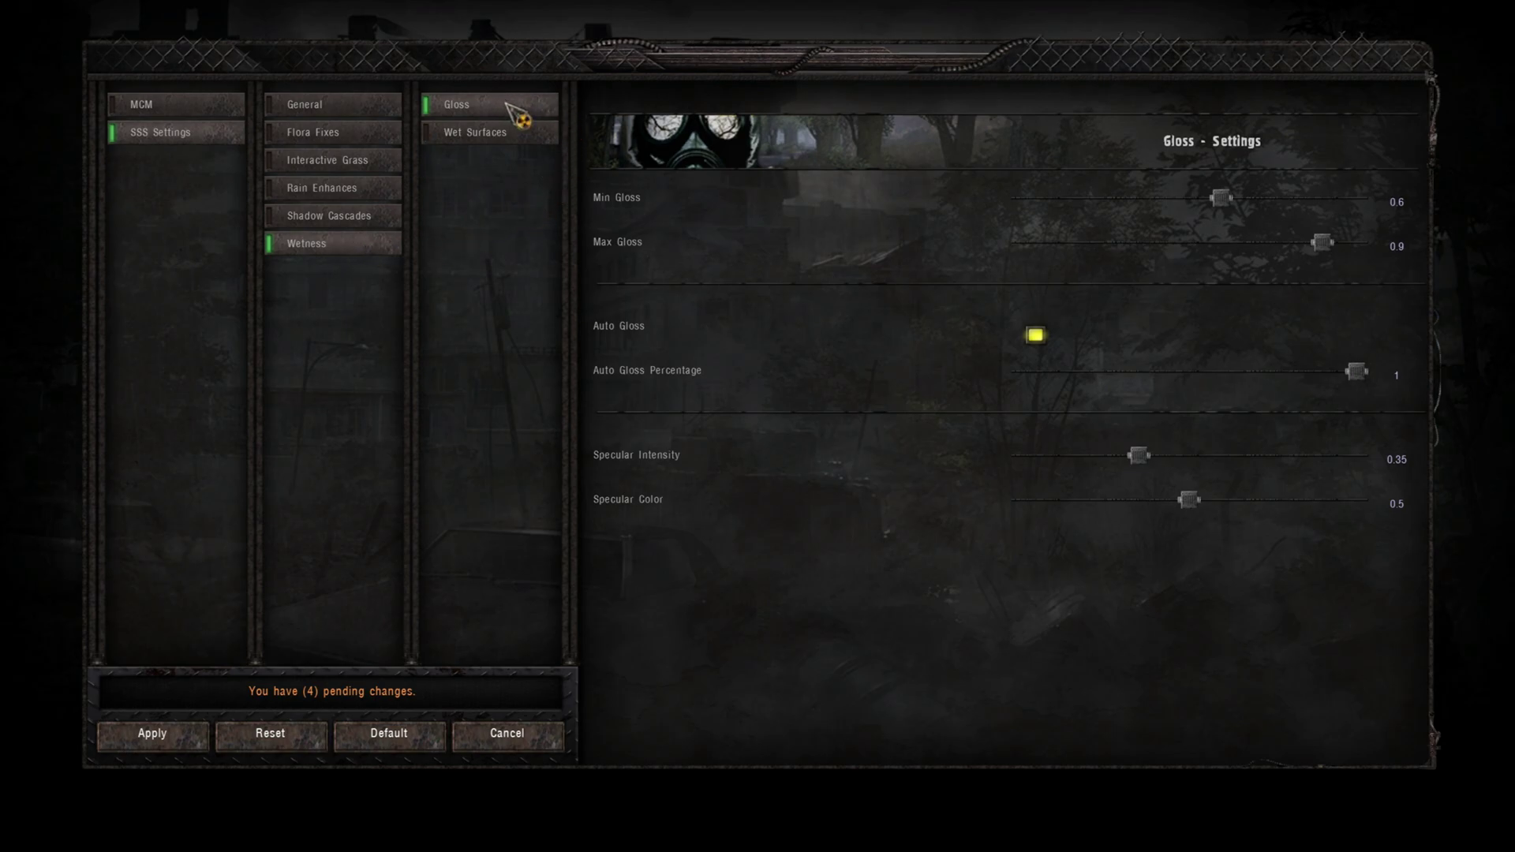
mouse_move(777, 207)
drag(1138, 456, 1190, 454)
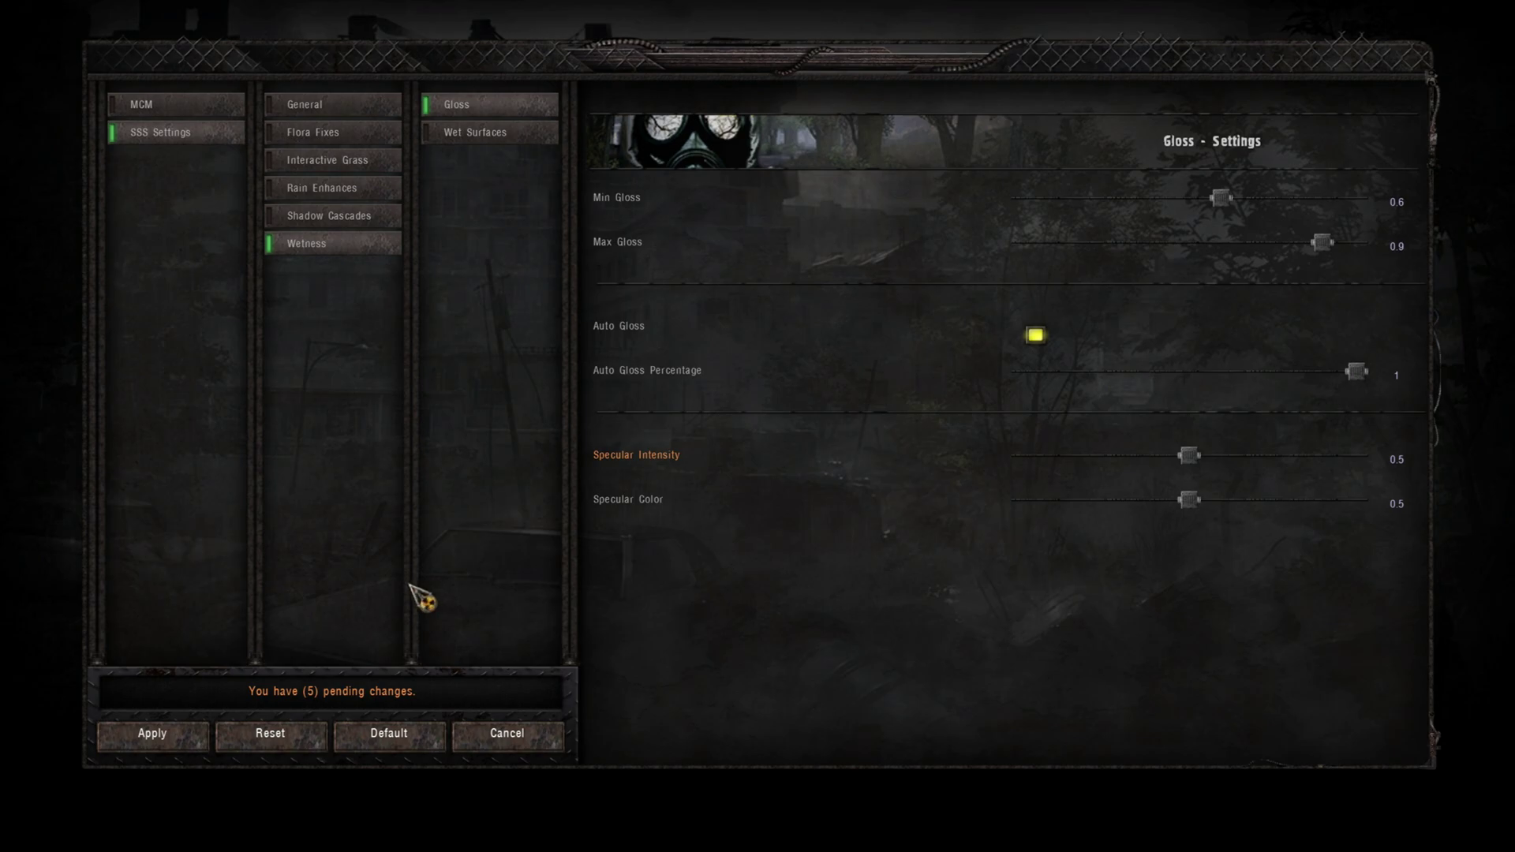
click(153, 734)
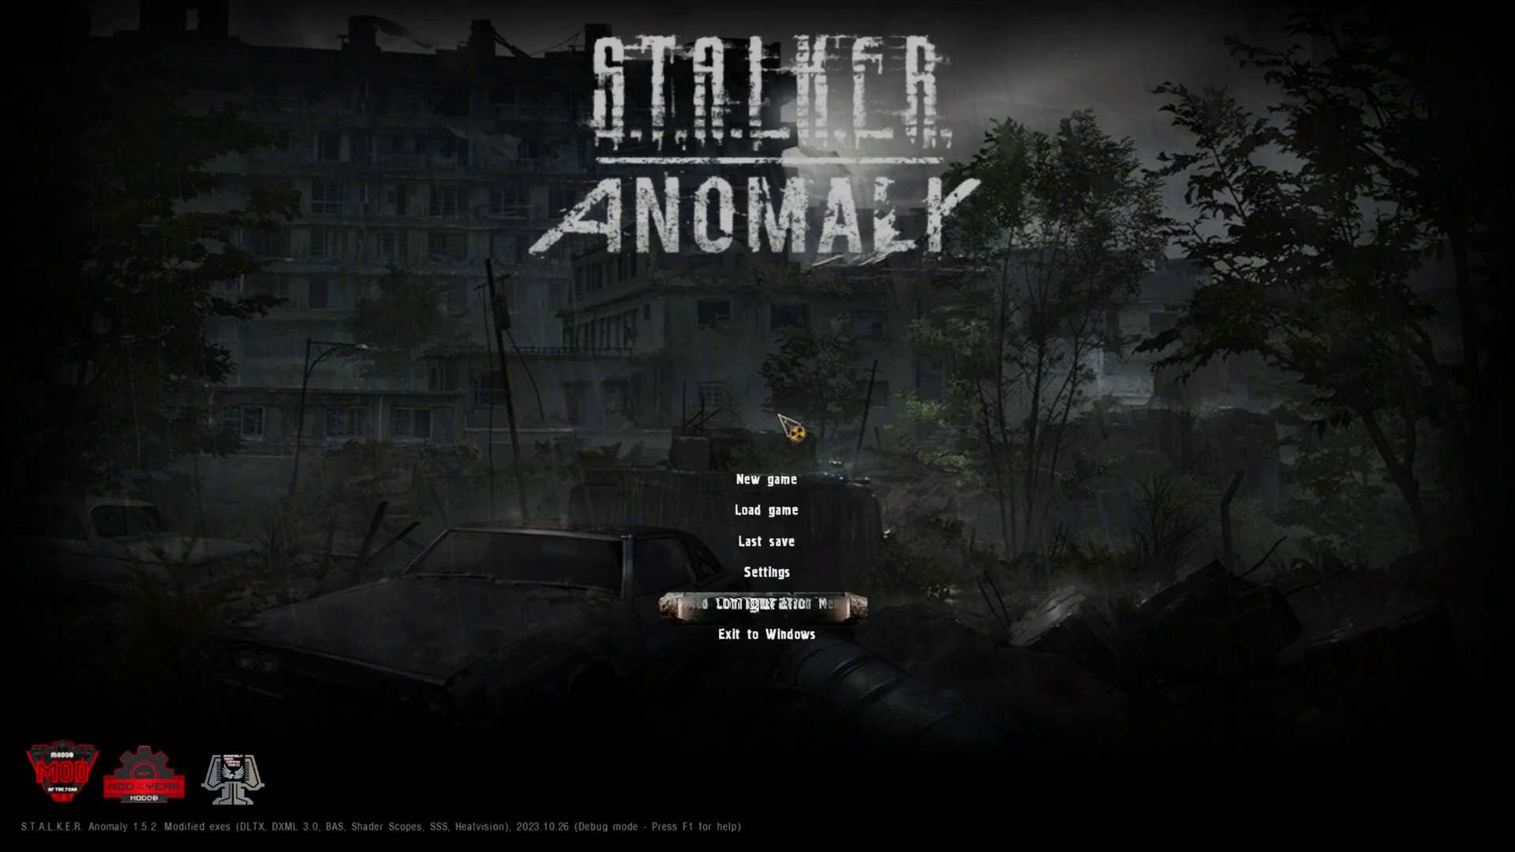
Switch to File Explorer and open the gamedata\shaders\r3 folder of the game installation.
key(super)
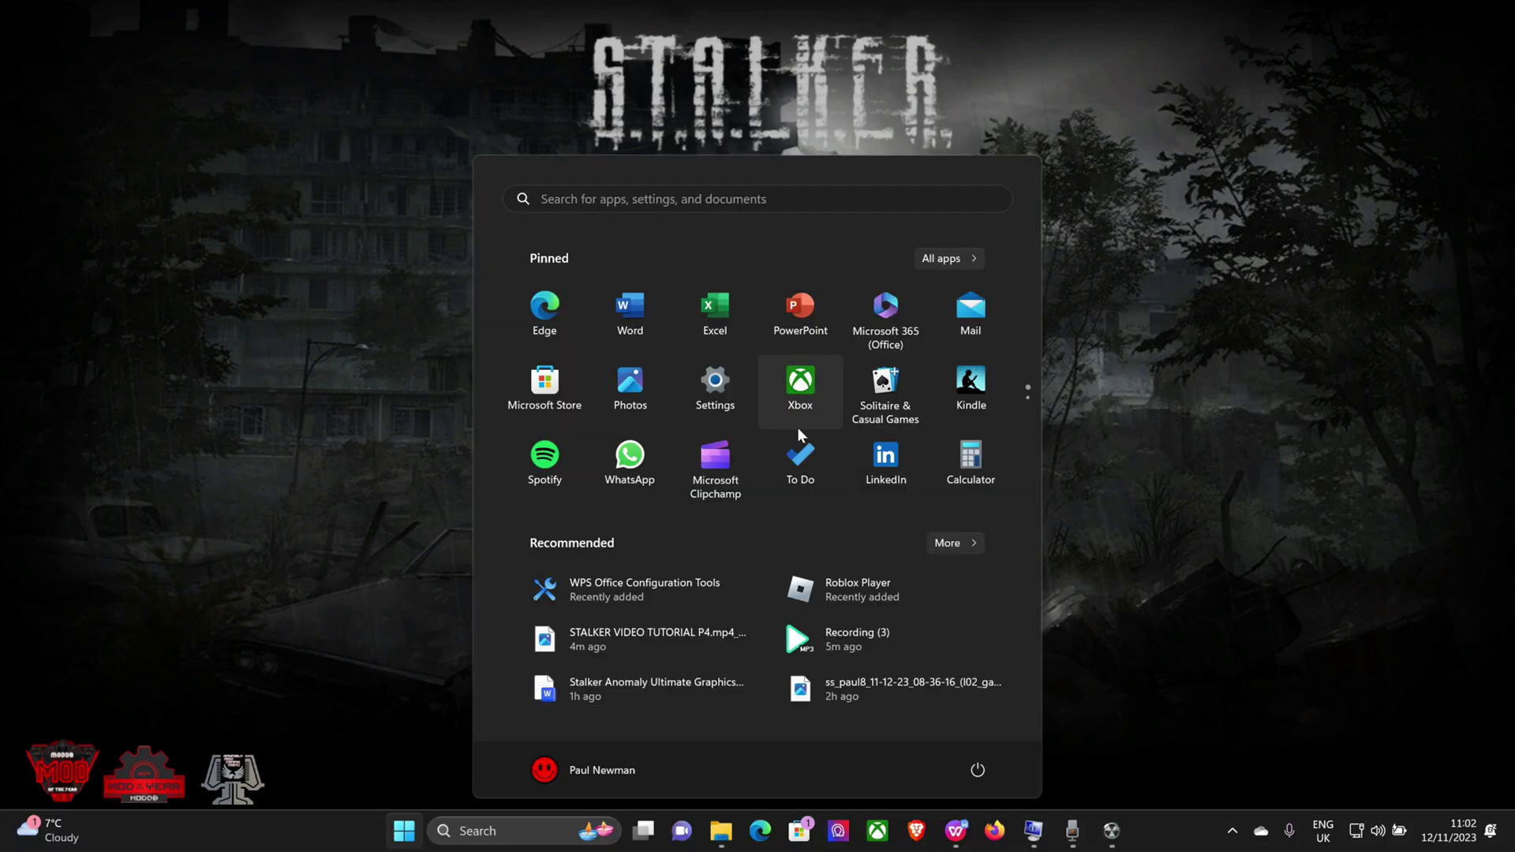
click(723, 839)
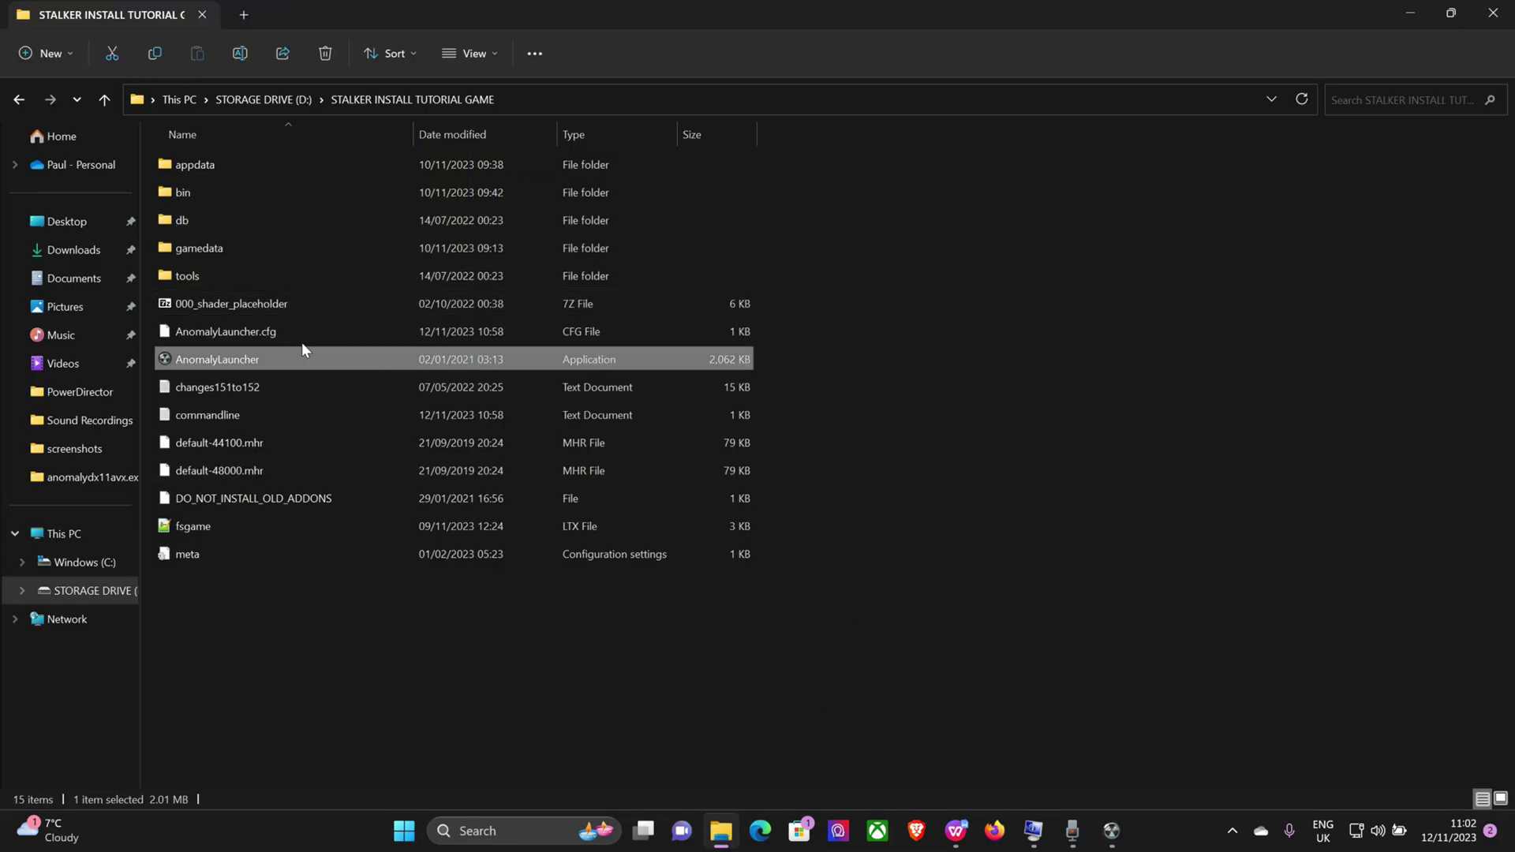
double_click(221, 248)
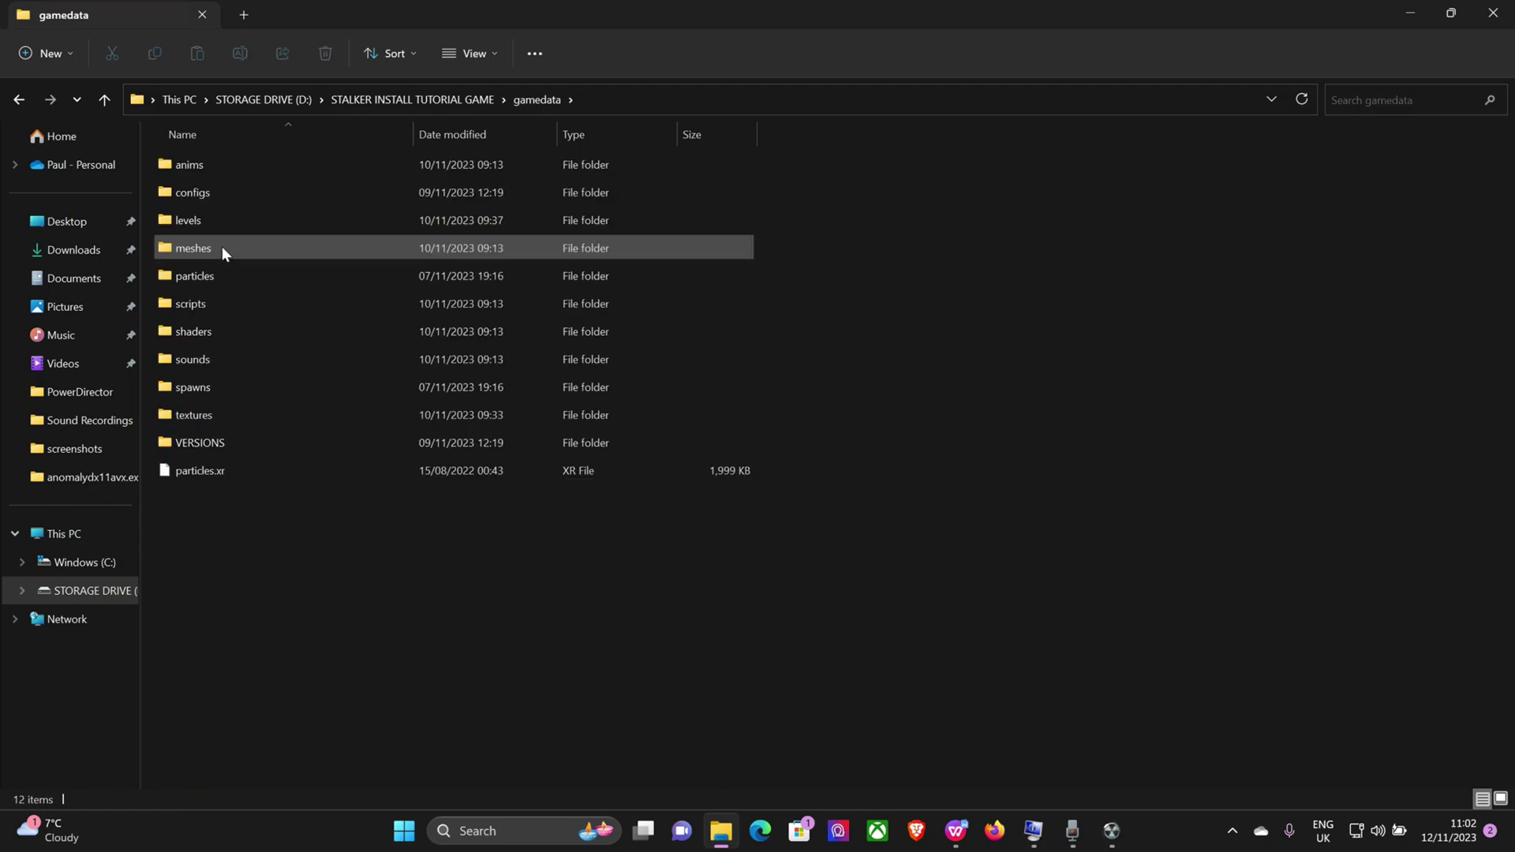
double_click(217, 331)
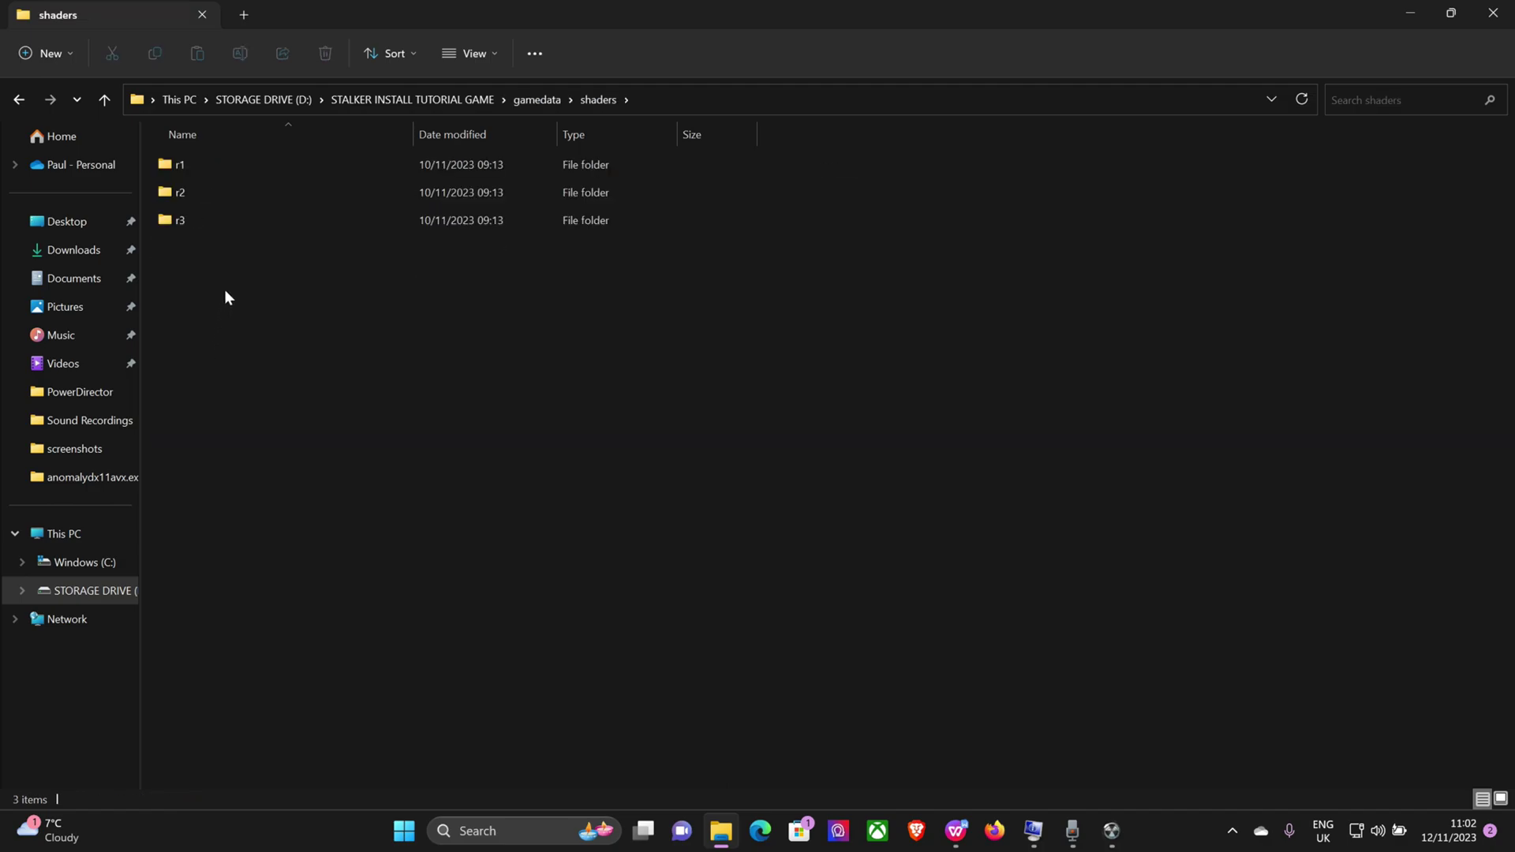
double_click(241, 219)
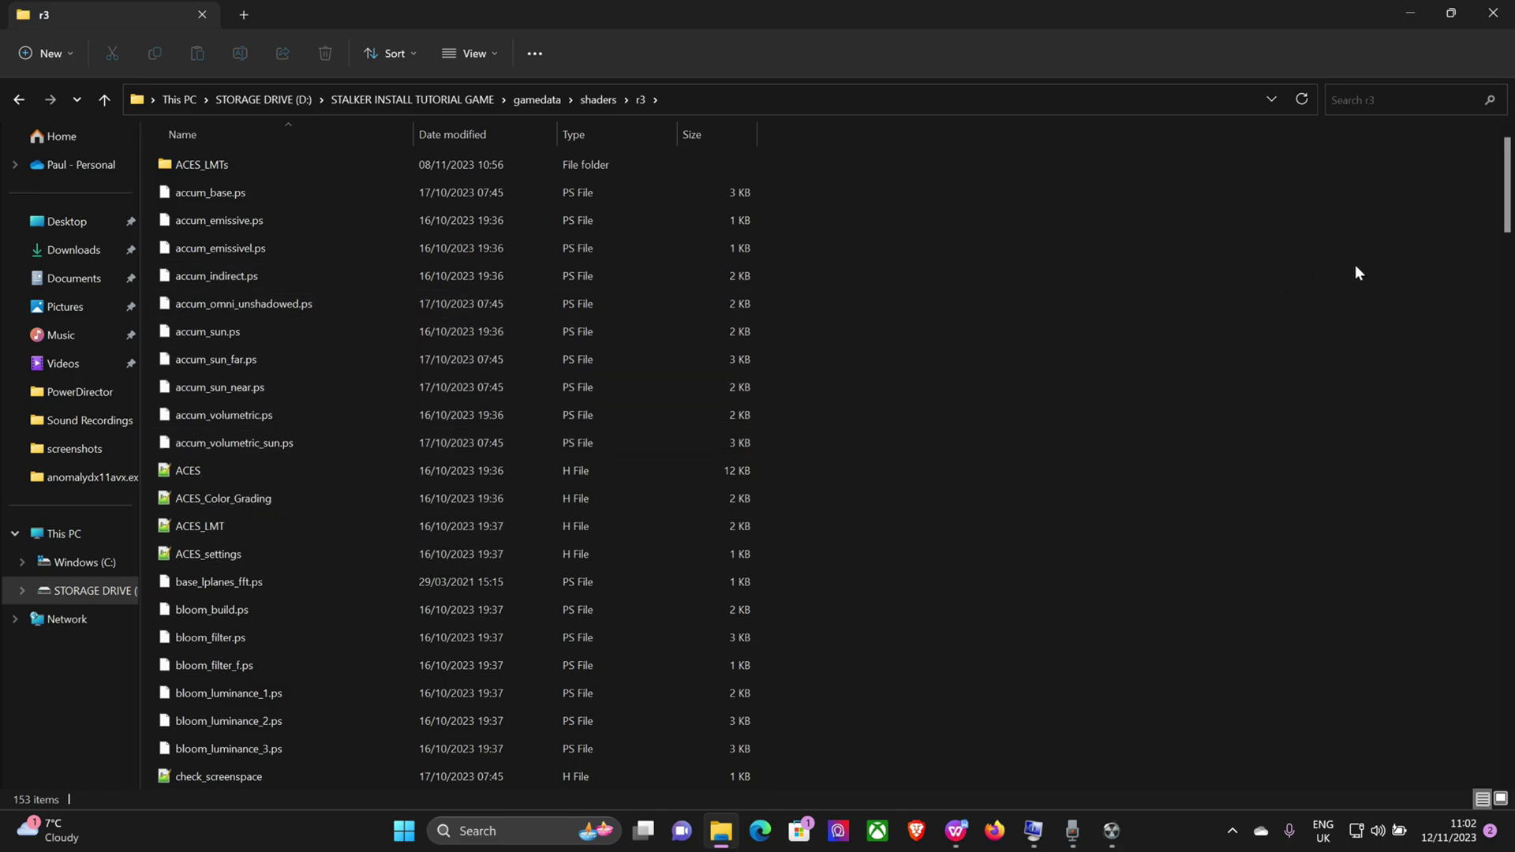
Switch back to S.T.A.L.K.E.R. Anomaly and exit the game to Windows.
click(1111, 831)
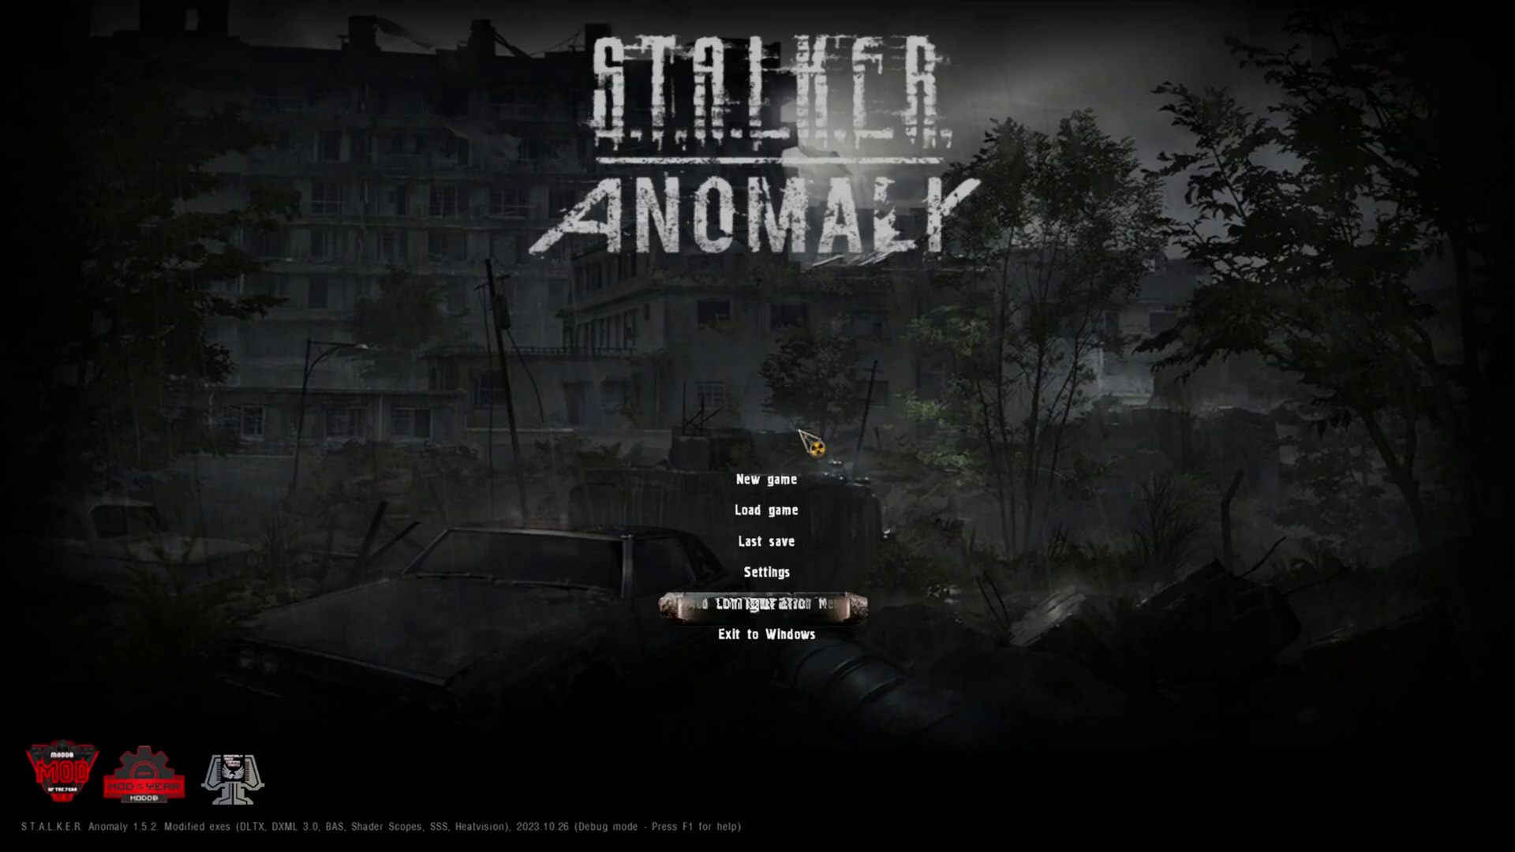
click(778, 635)
click(677, 533)
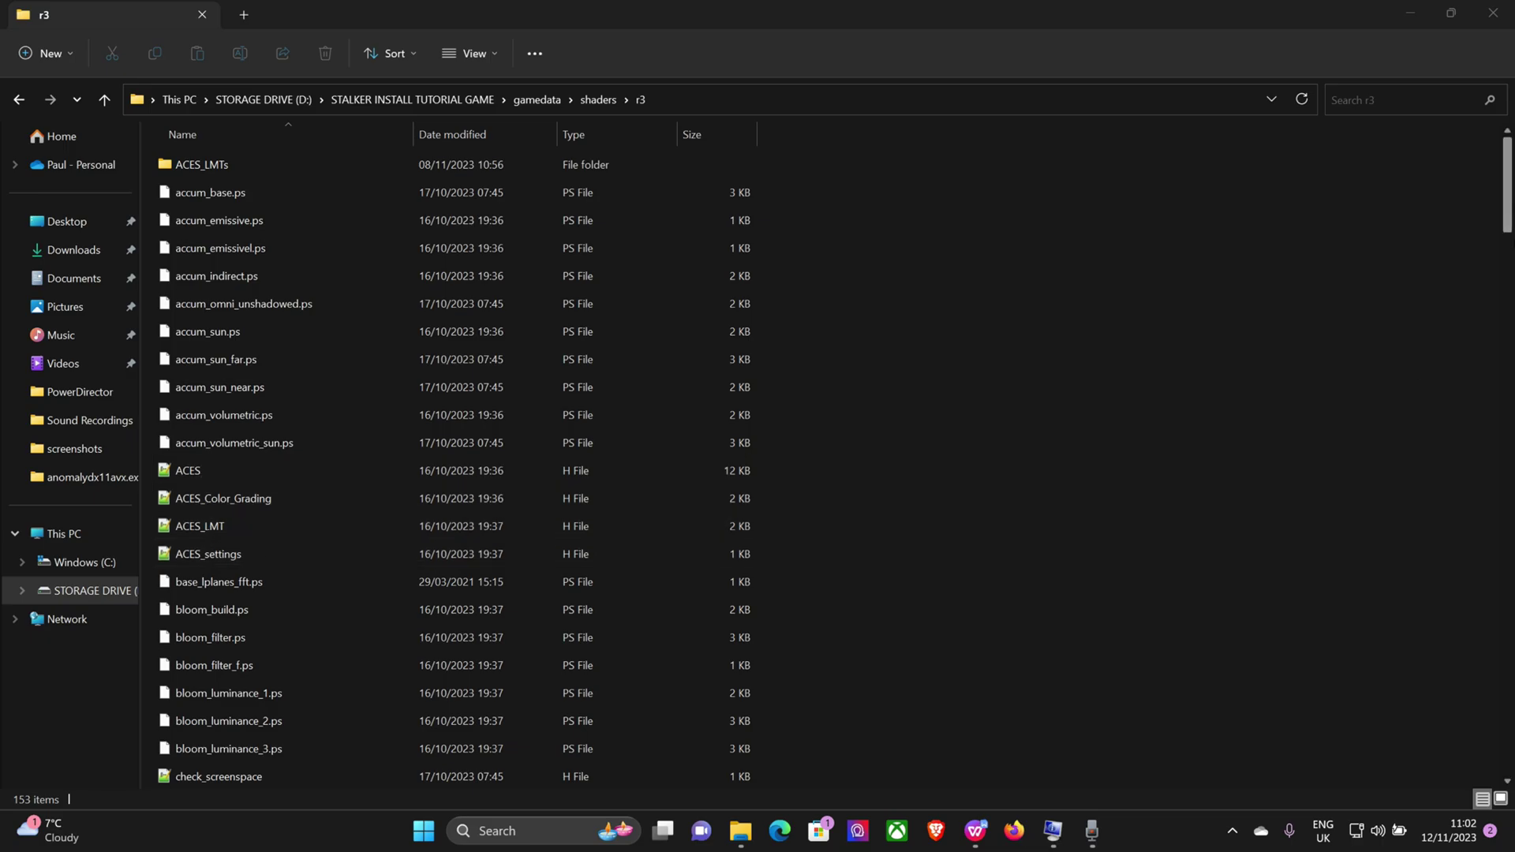
Open the pbr_settings file from the r3 folder and set SPECULAR_BASE to 0.04 and SPECULAR_POW to 1.1.
drag(1506, 208, 1507, 634)
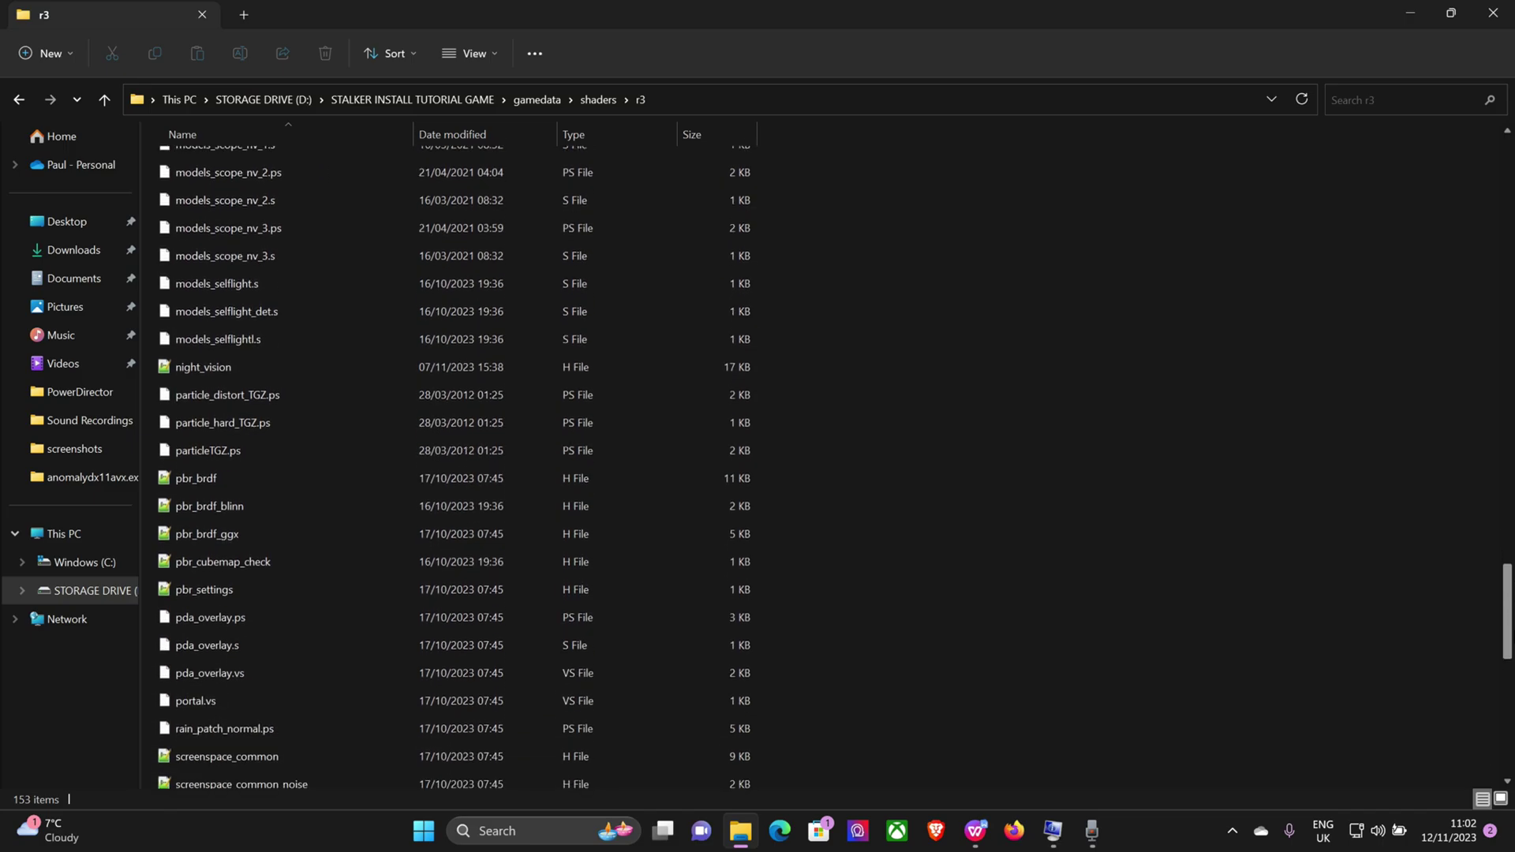
double_click(235, 591)
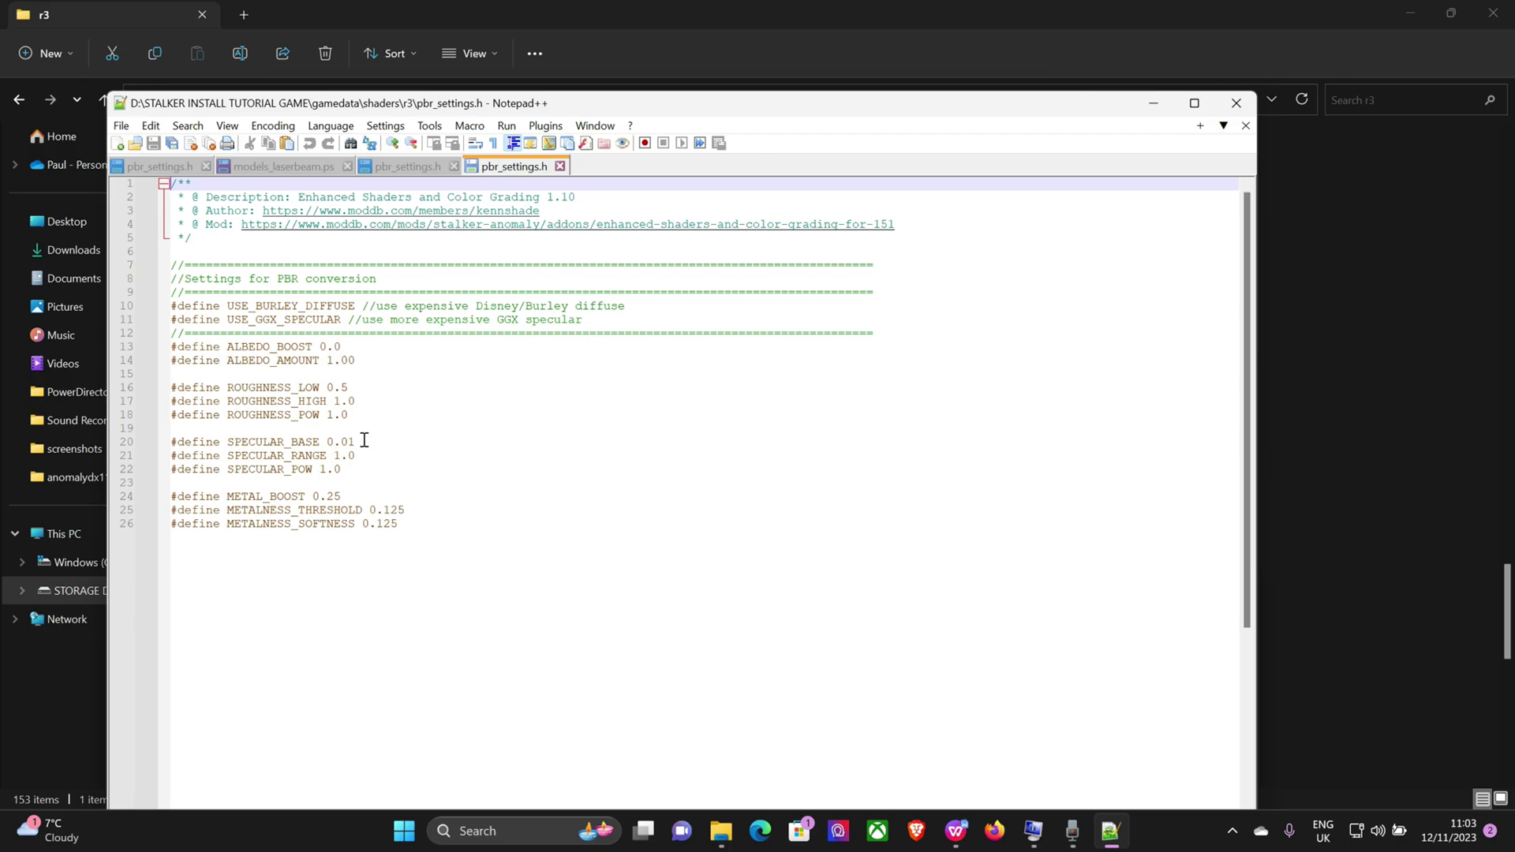
click(357, 443)
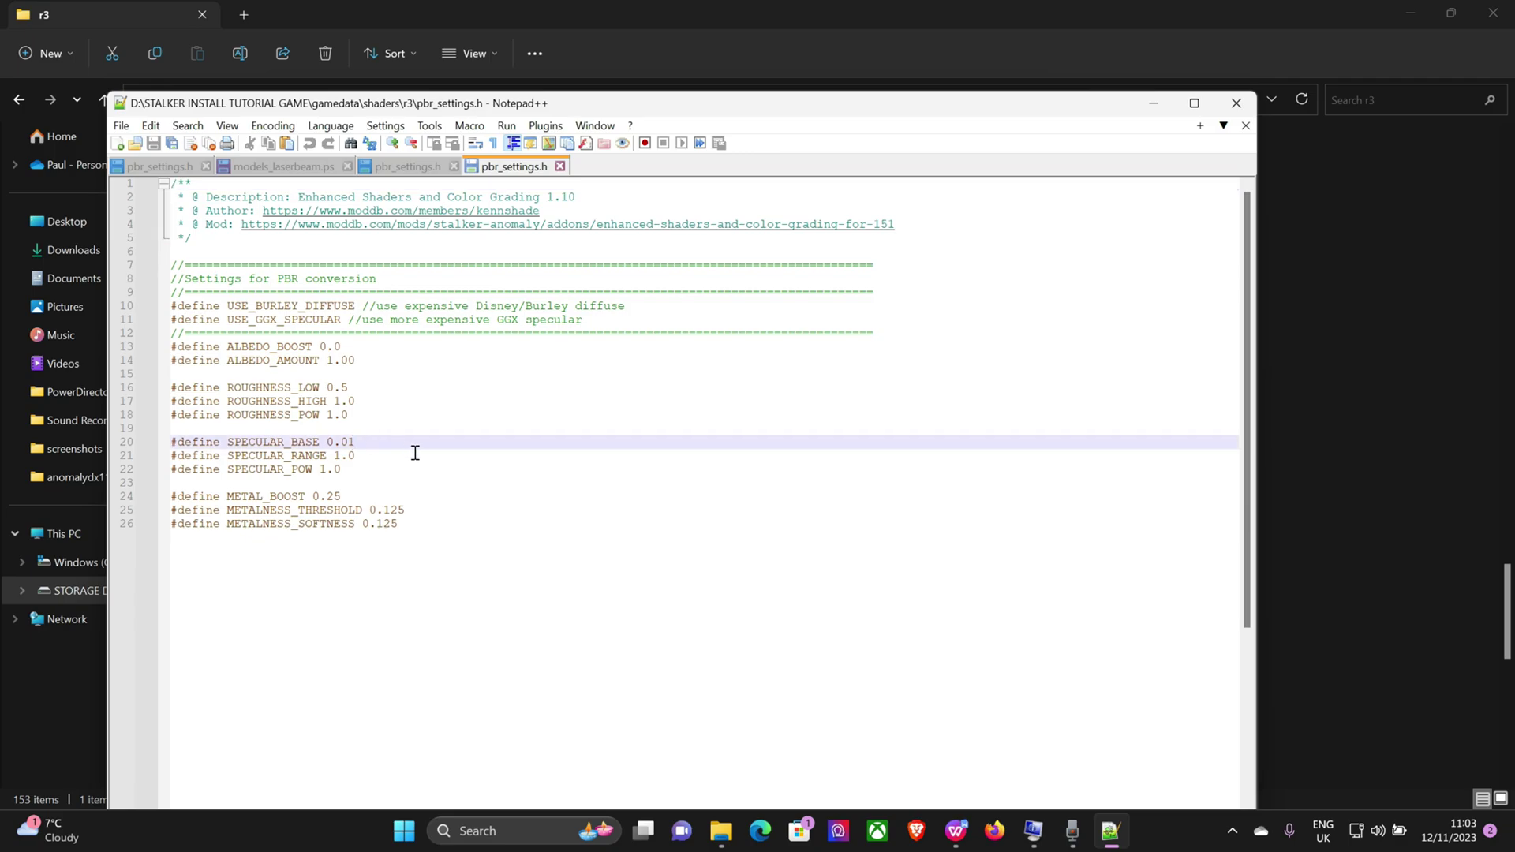
key(BackSpace)
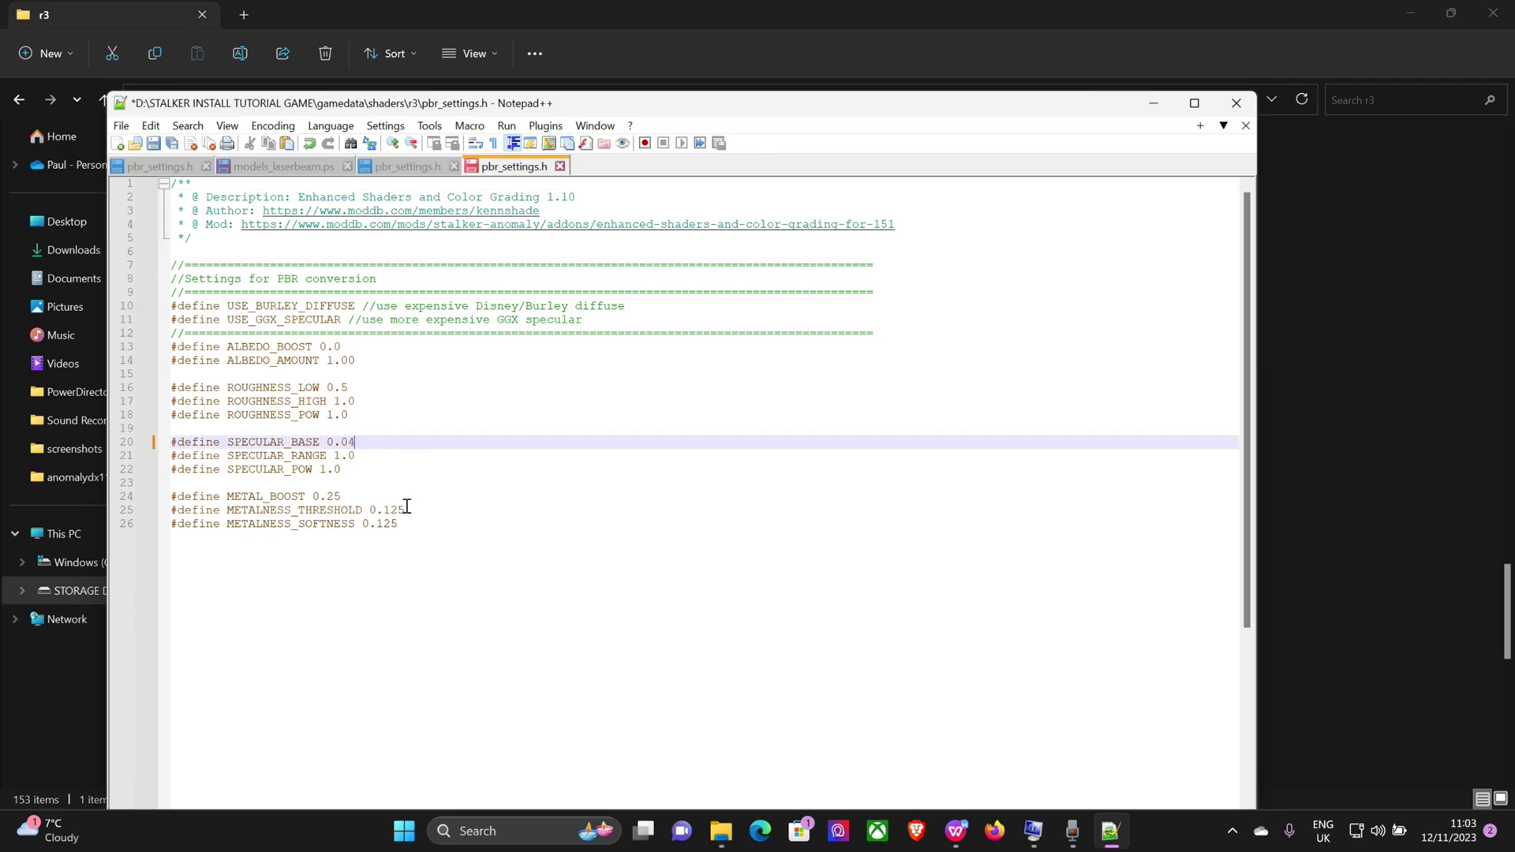
click(359, 470)
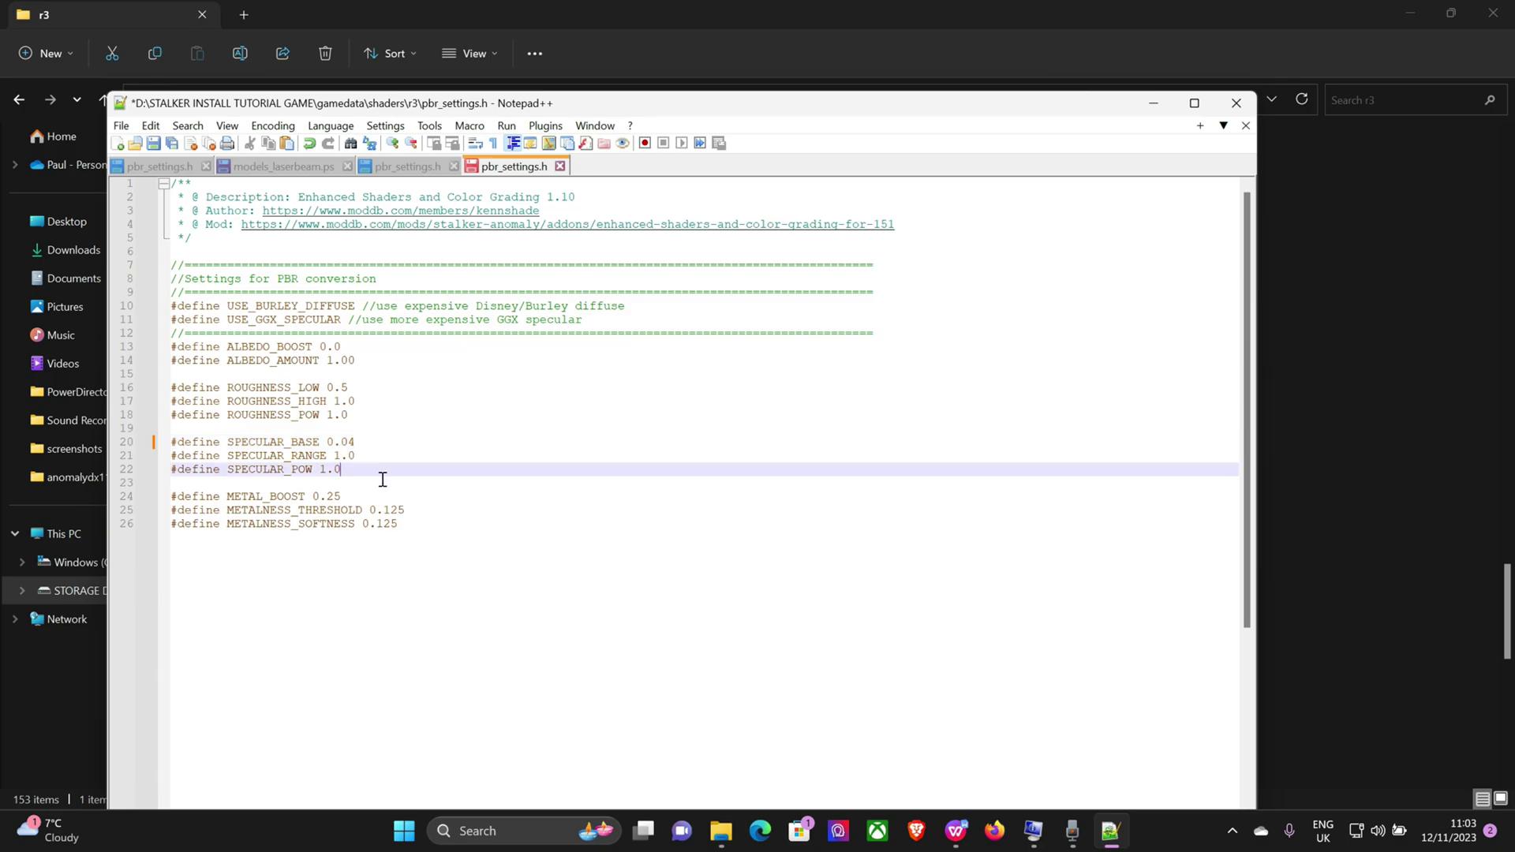
key(BackSpace)
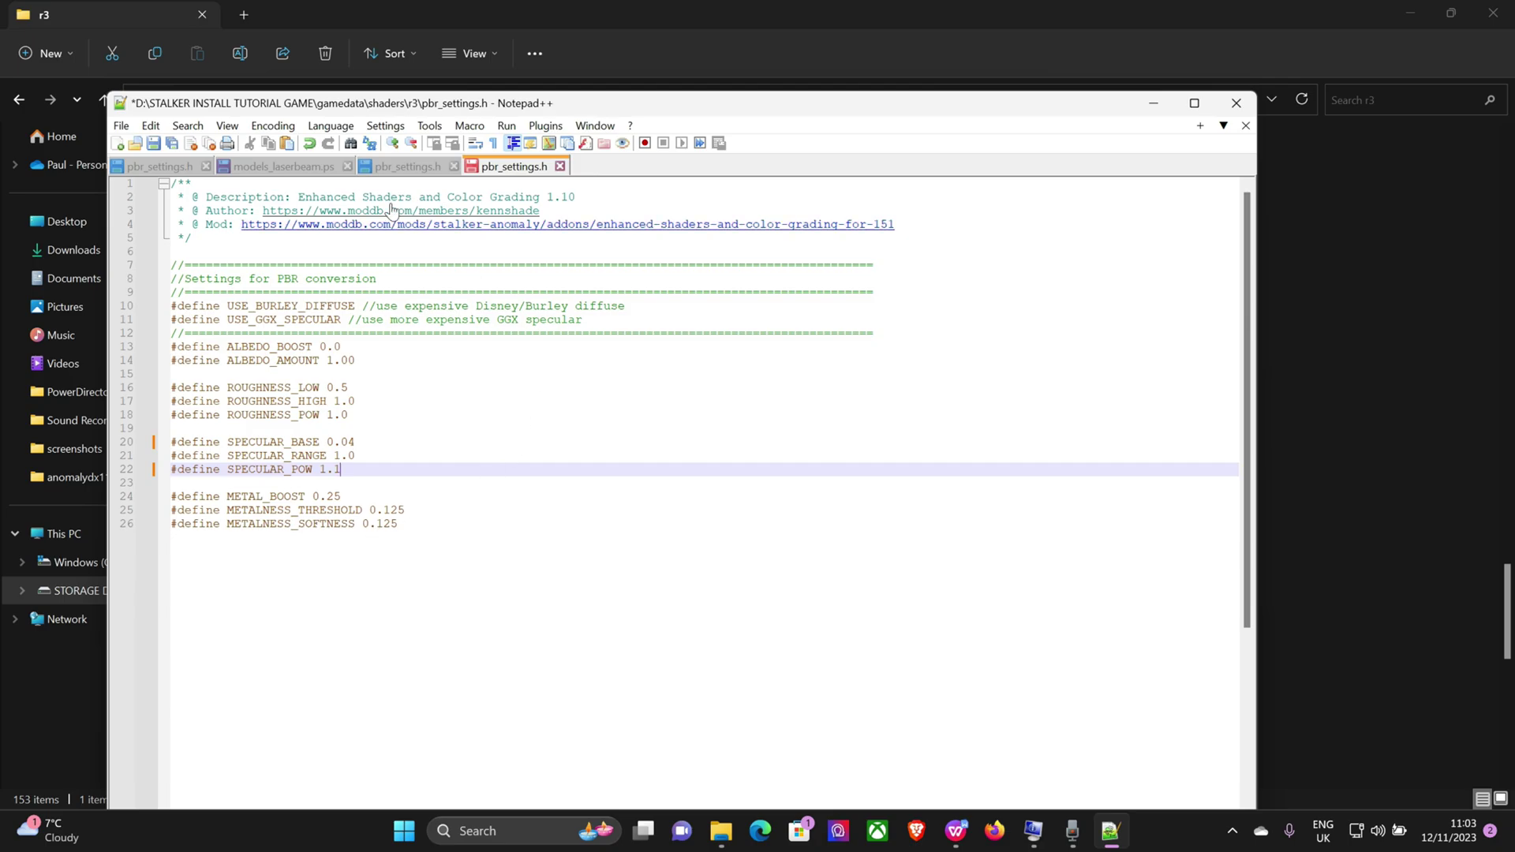
Save the edited pbr_settings file and close the text editor.
click(120, 126)
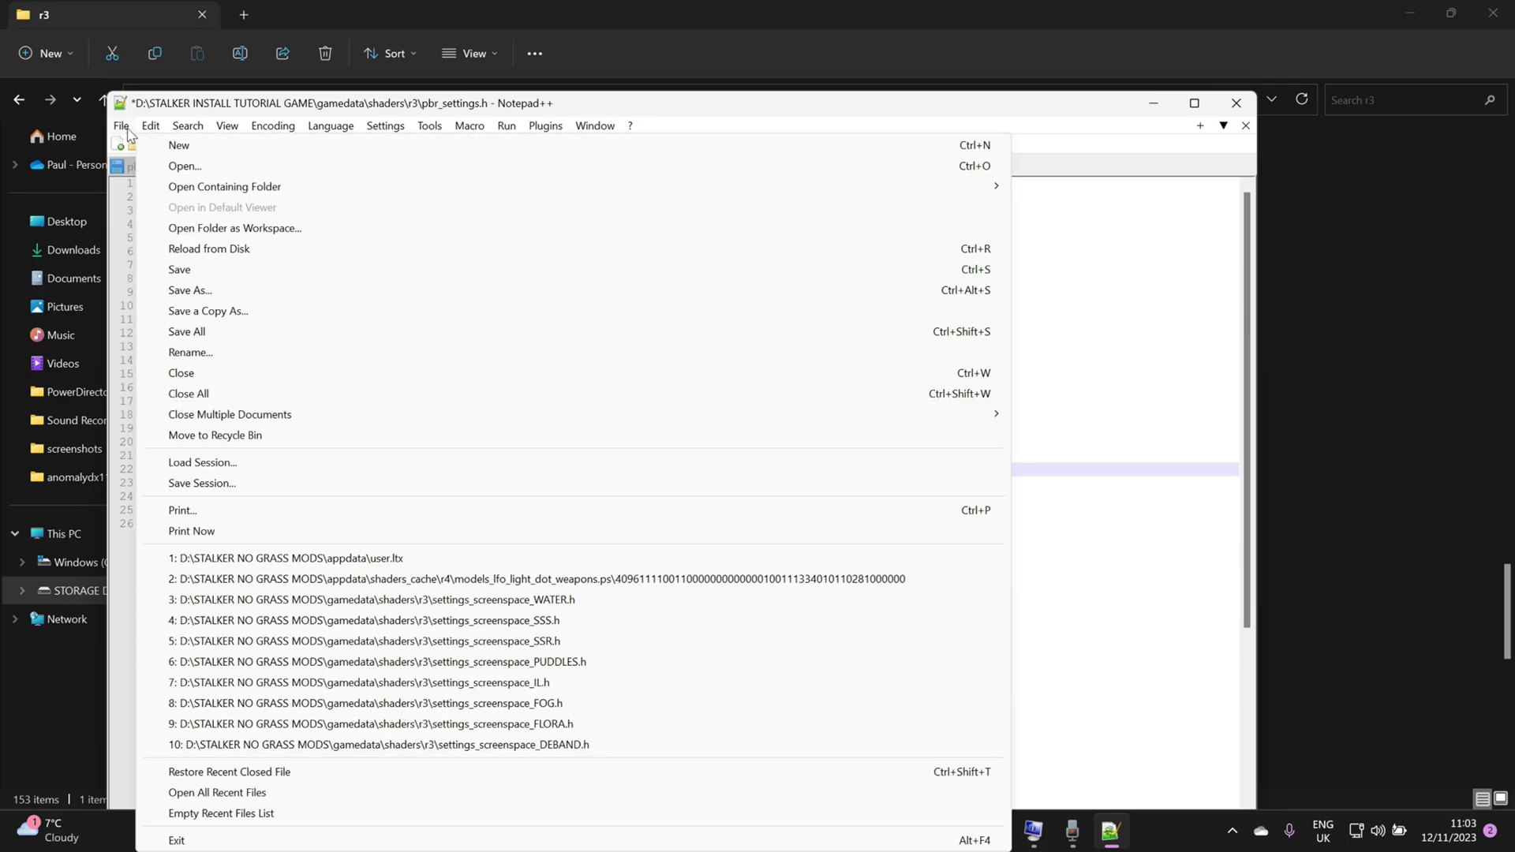
click(190, 269)
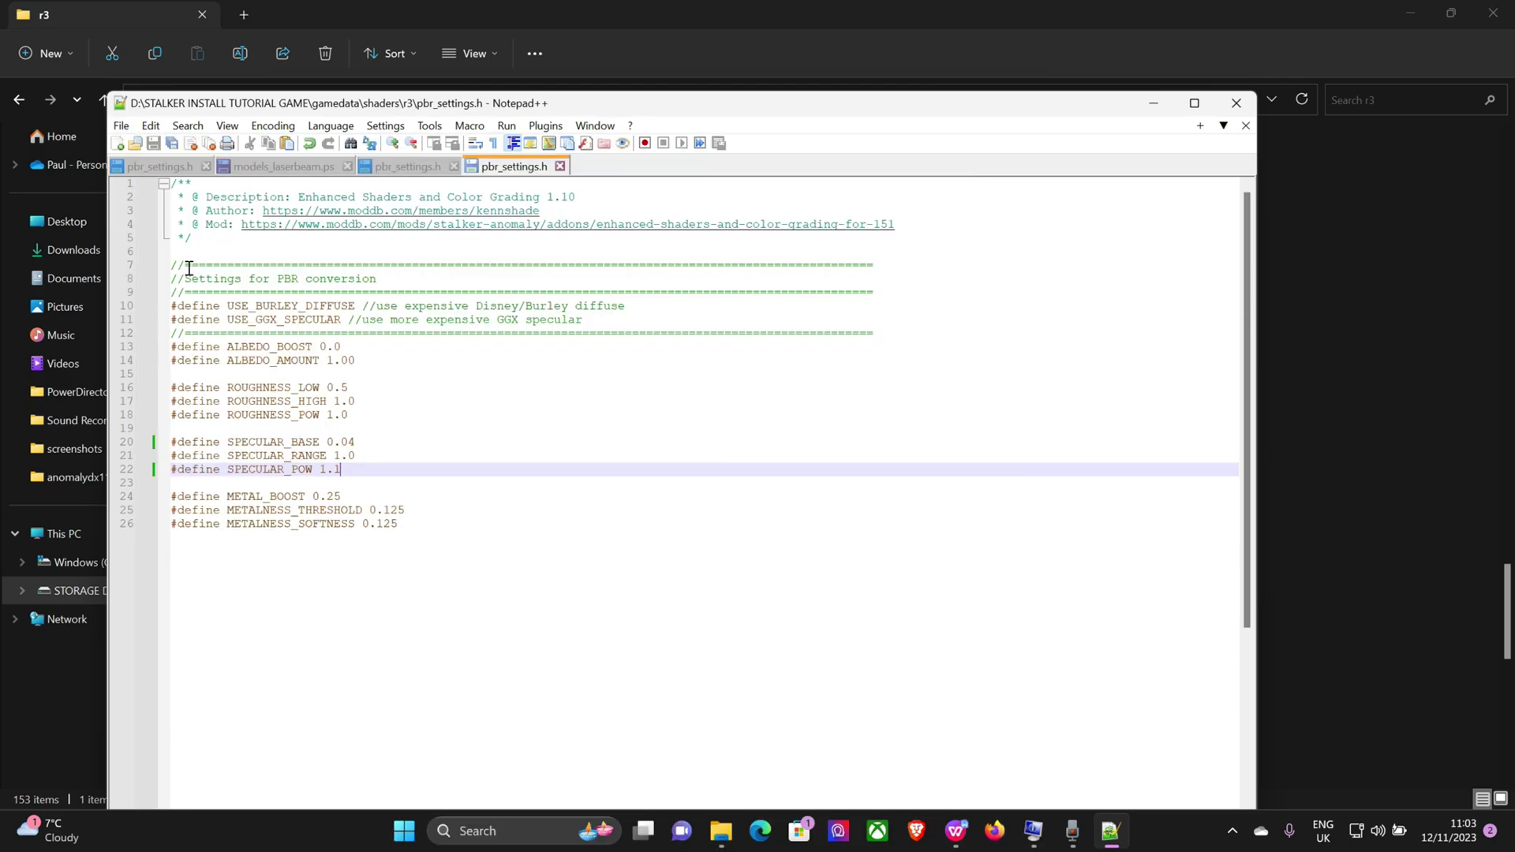
click(1235, 103)
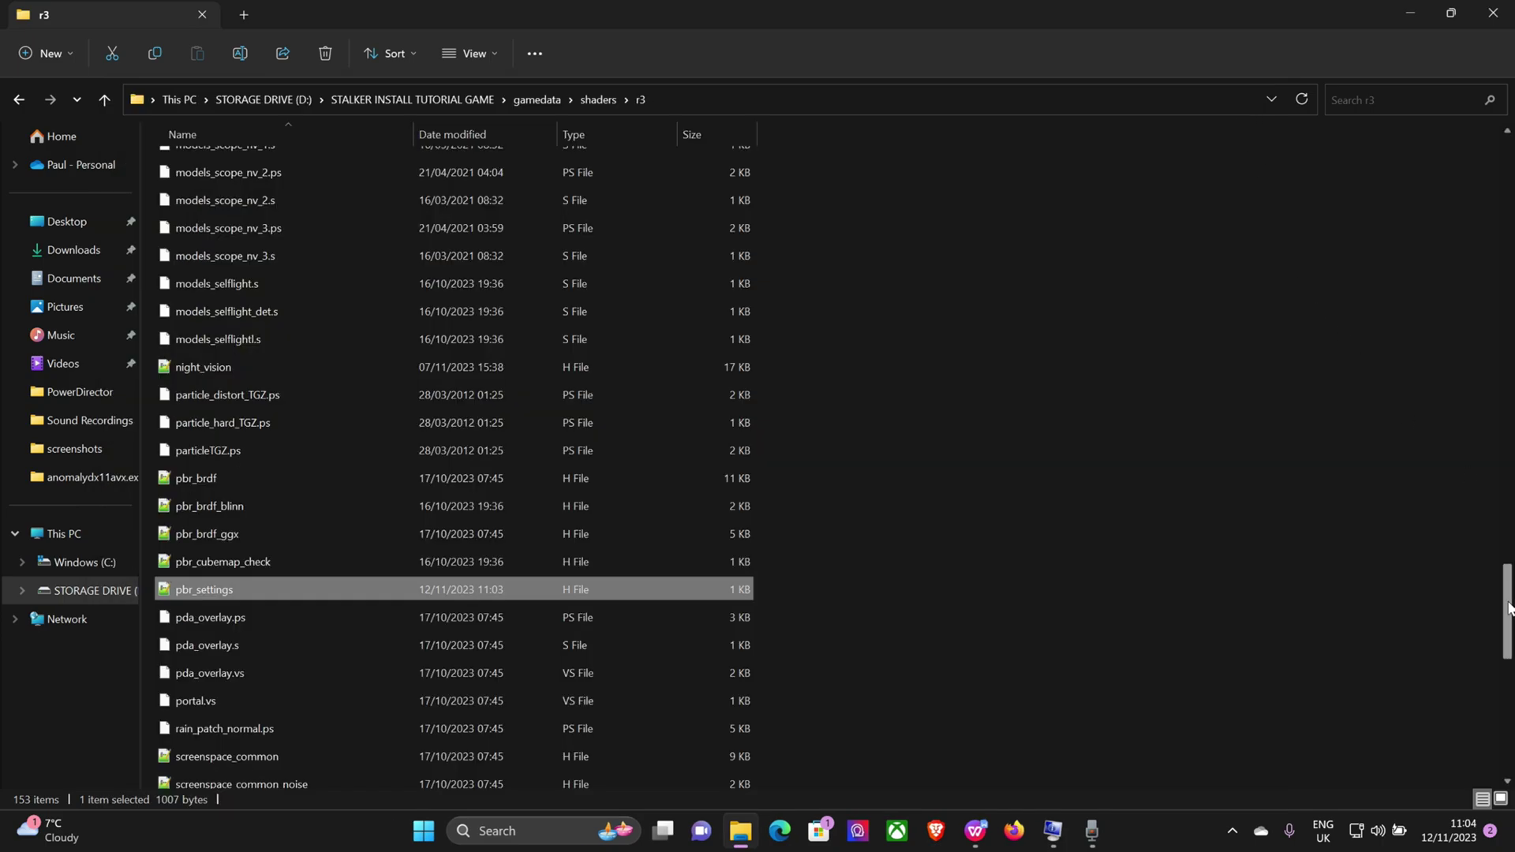
Open the settings_screenspace_AO file from the r3 folder and set G_SSDO_INTENSITY to 9.0f.
drag(1508, 607, 1509, 703)
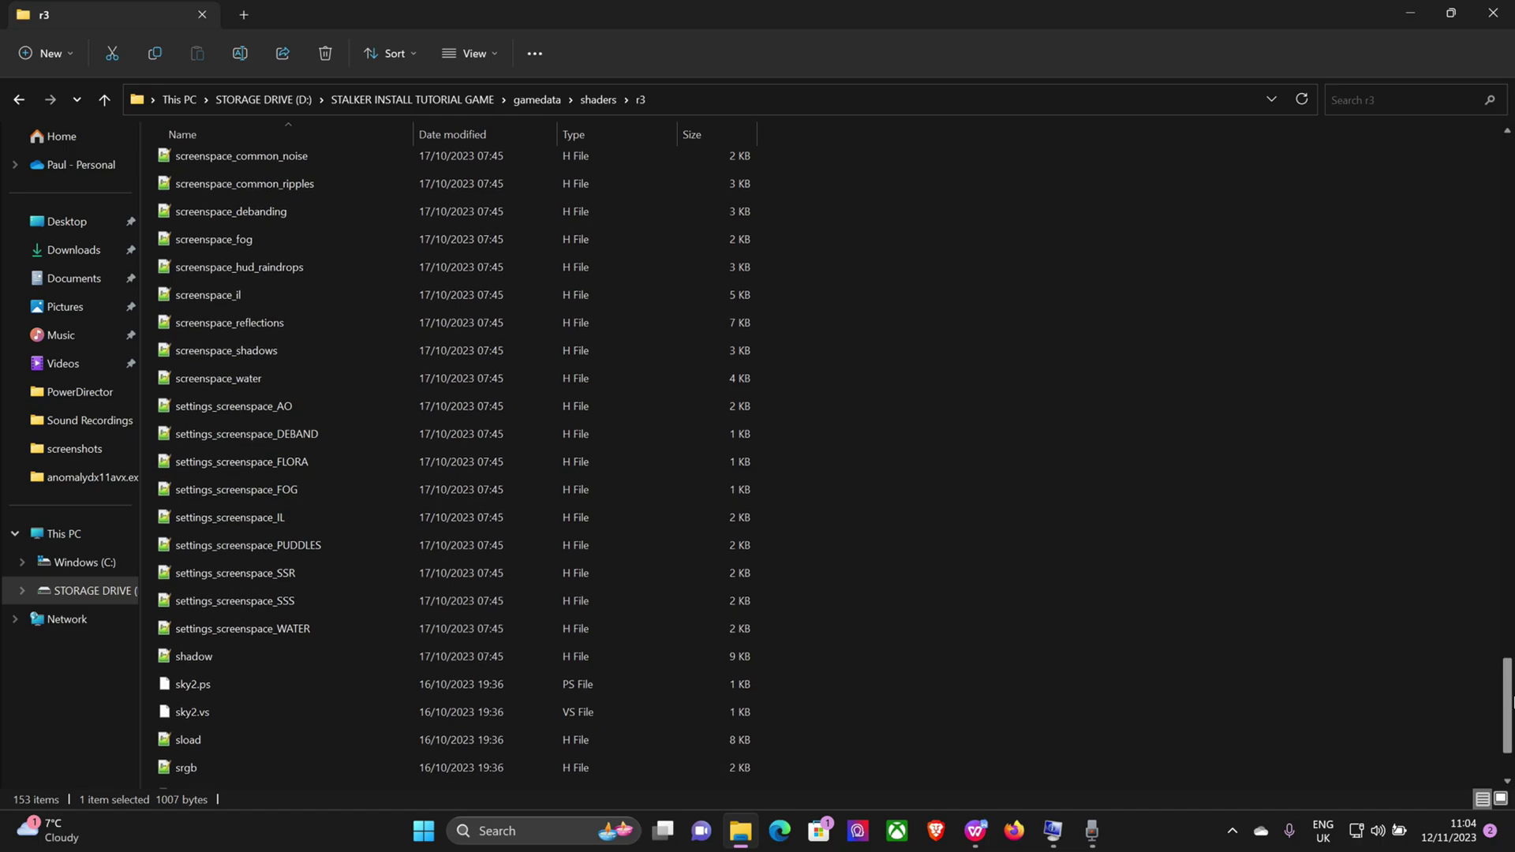
double_click(275, 407)
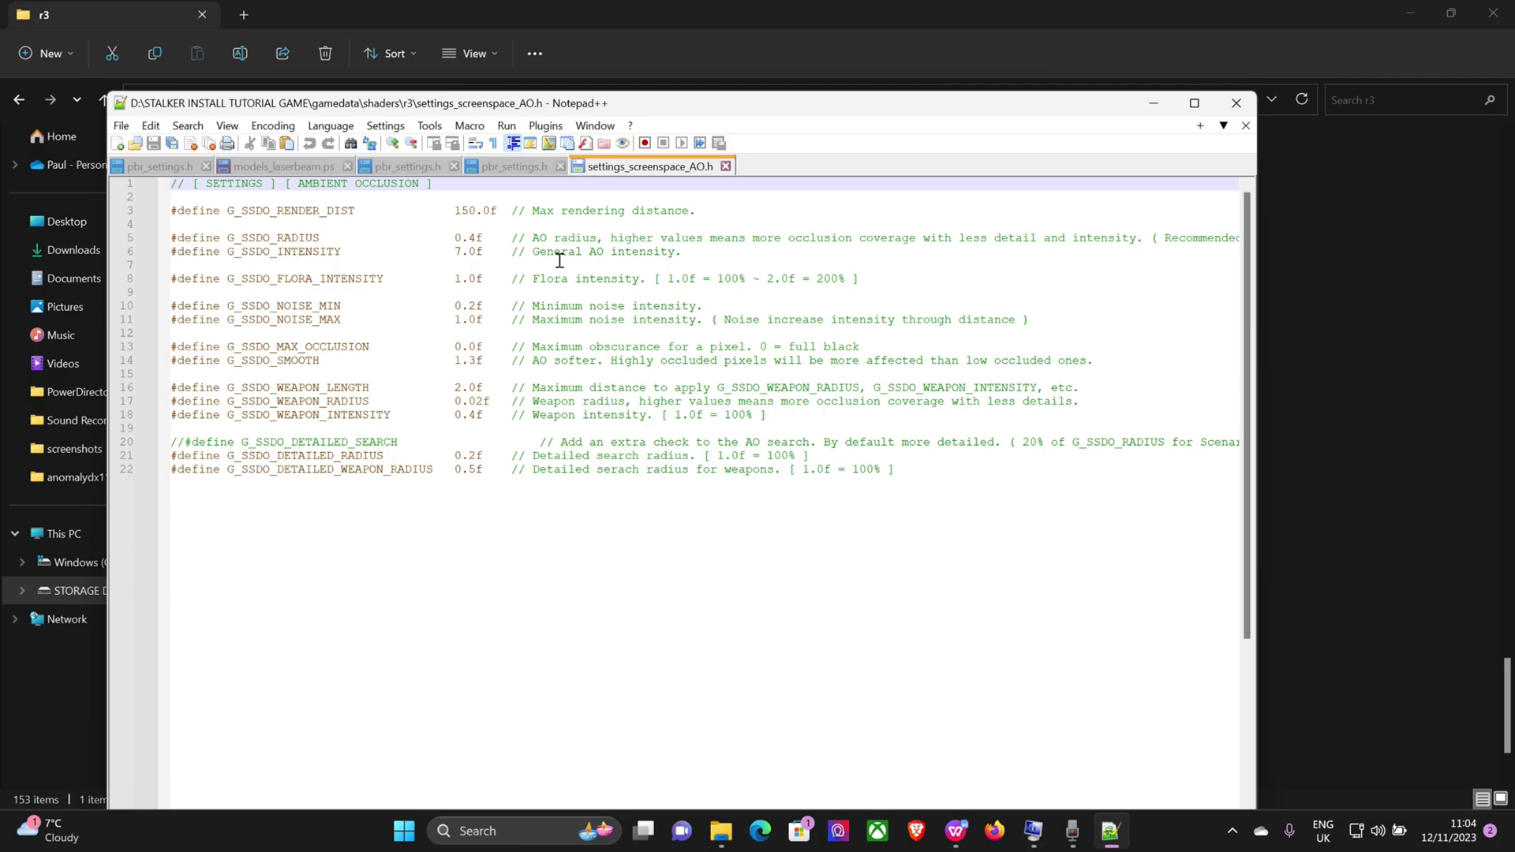
click(460, 250)
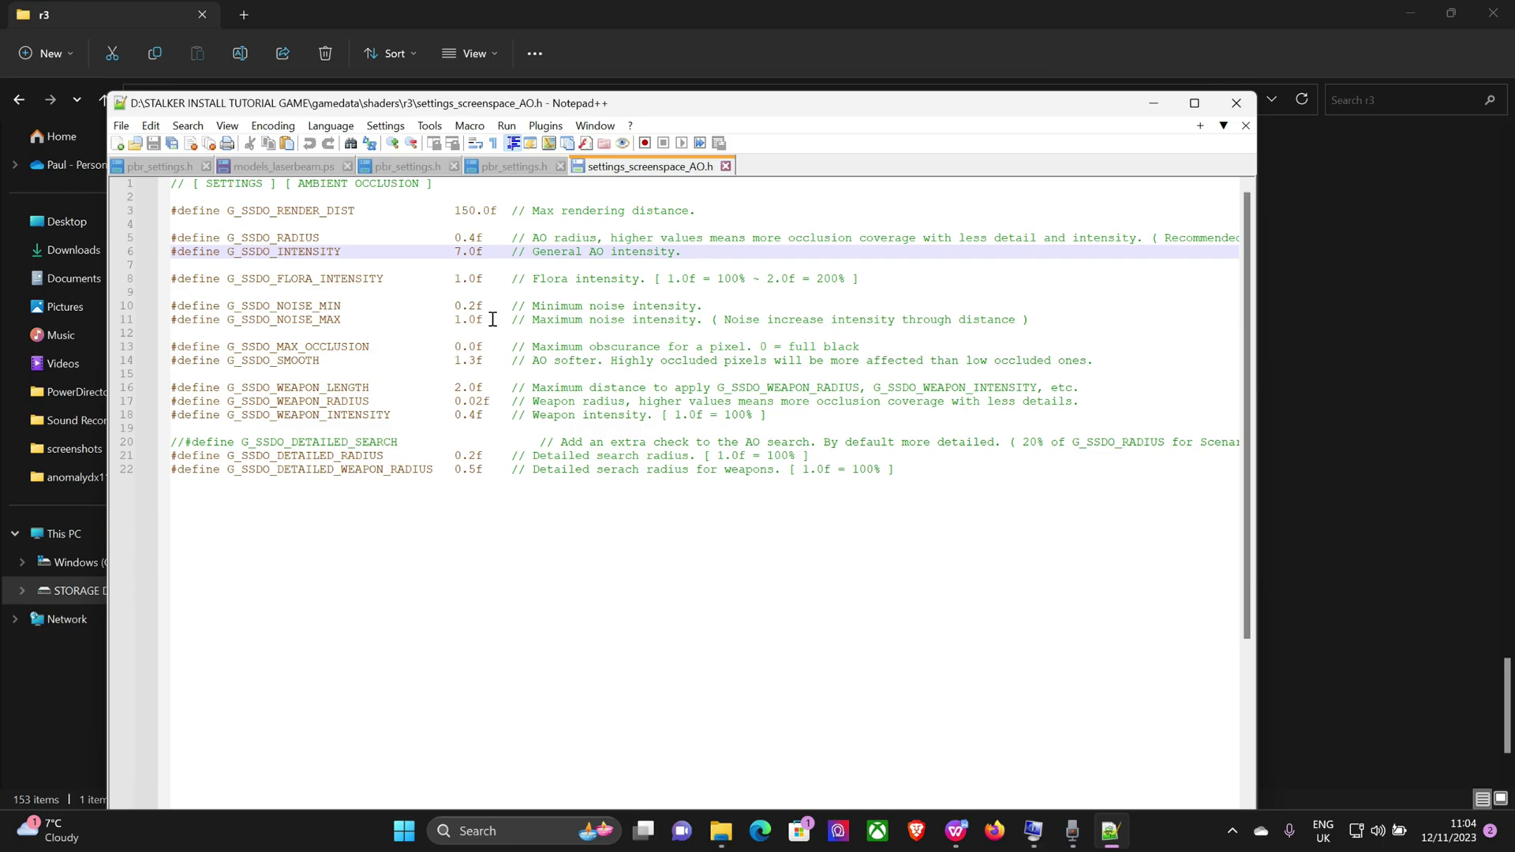
key(BackSpace)
text(9)
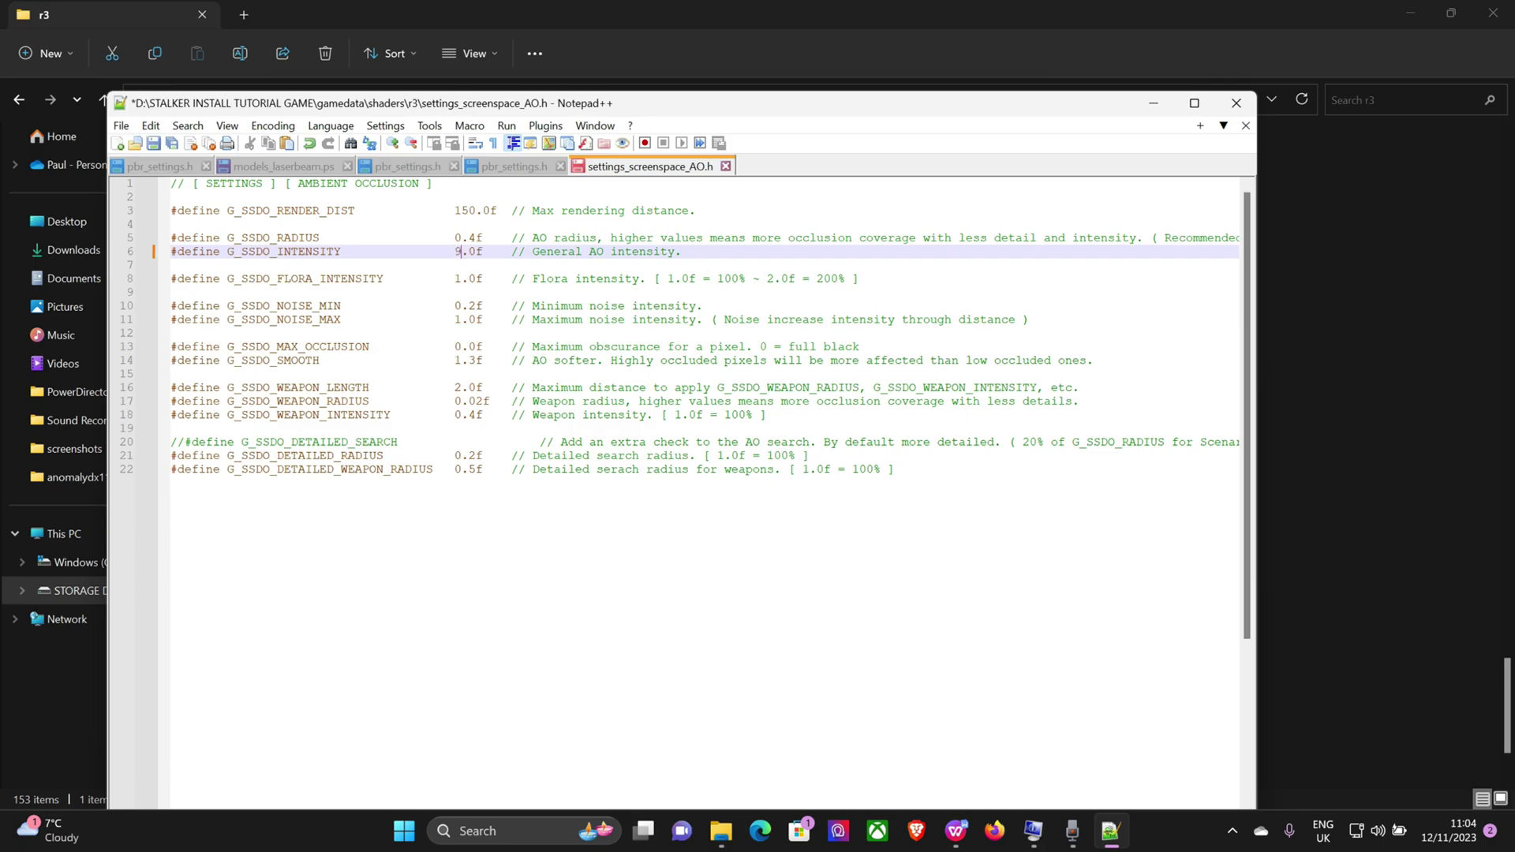
Set G_SSDO_DETAILED_RADIUS to 0.5f in the ambient occlusion settings, then save and close the file.
click(476, 455)
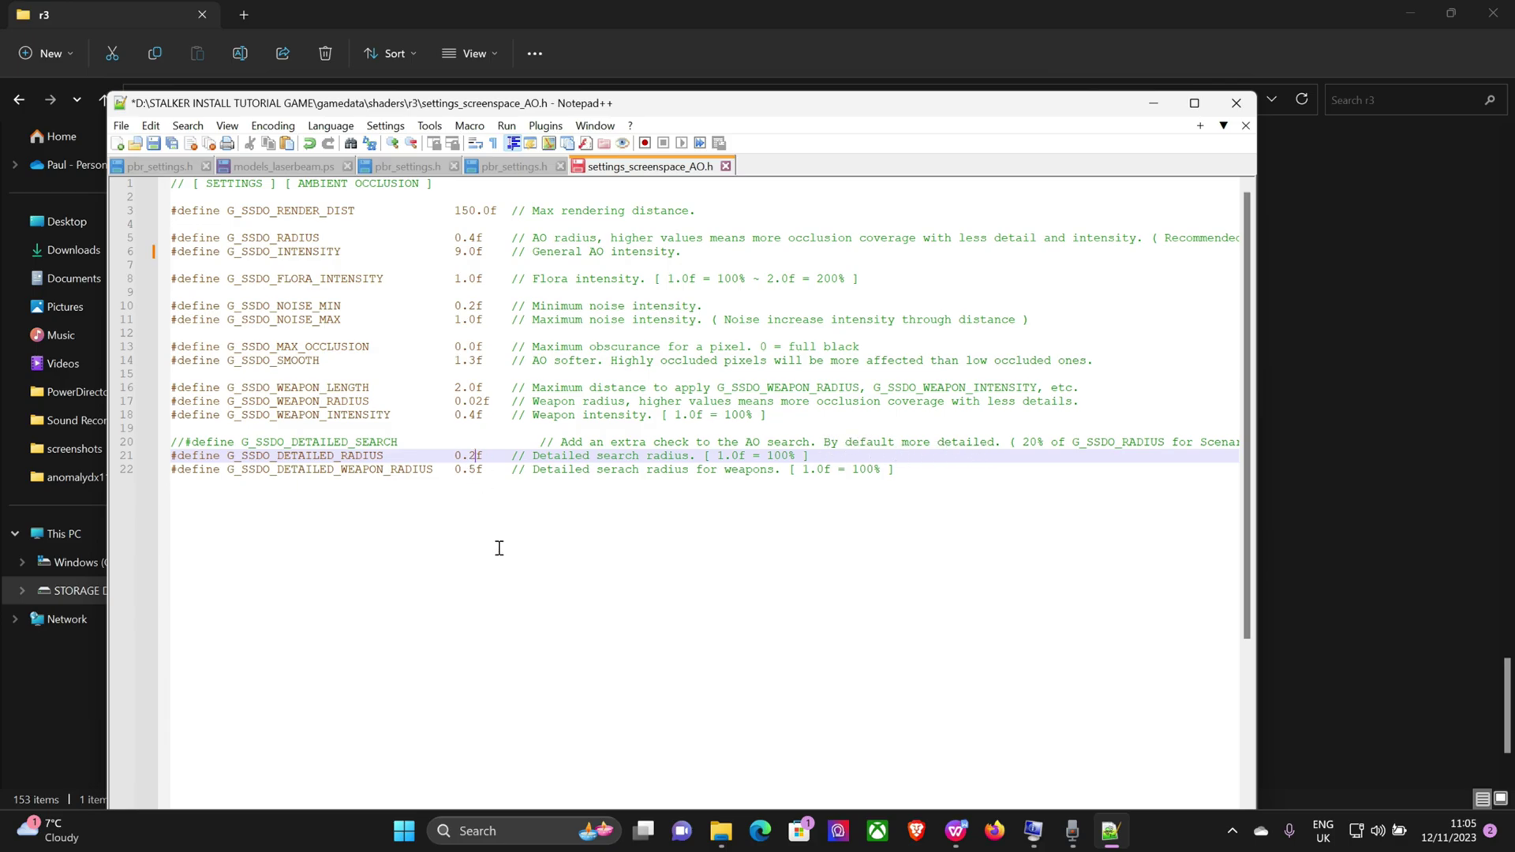
key(BackSpace)
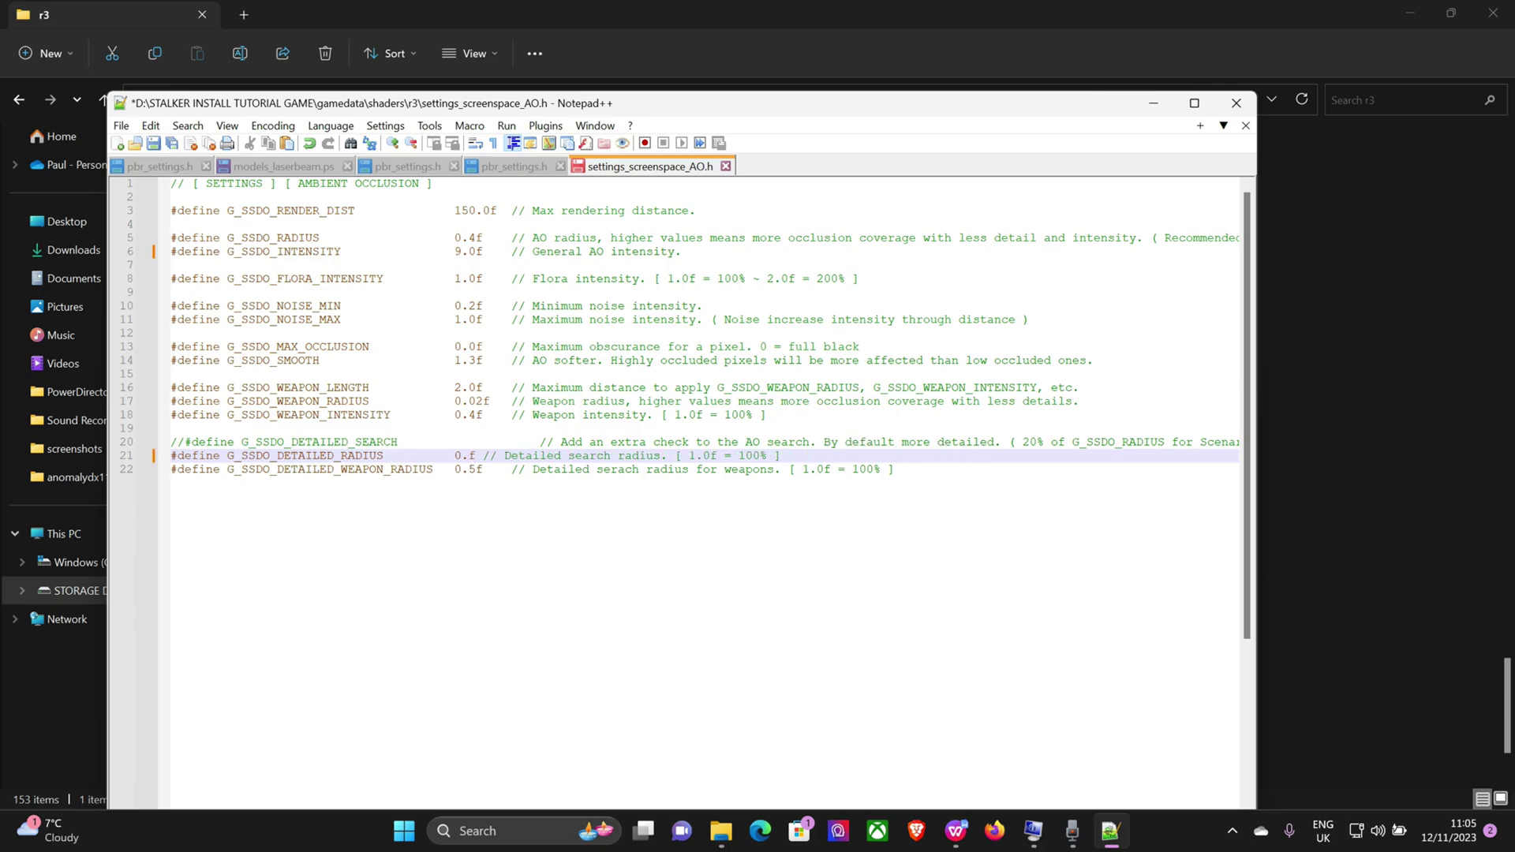
text(5f)
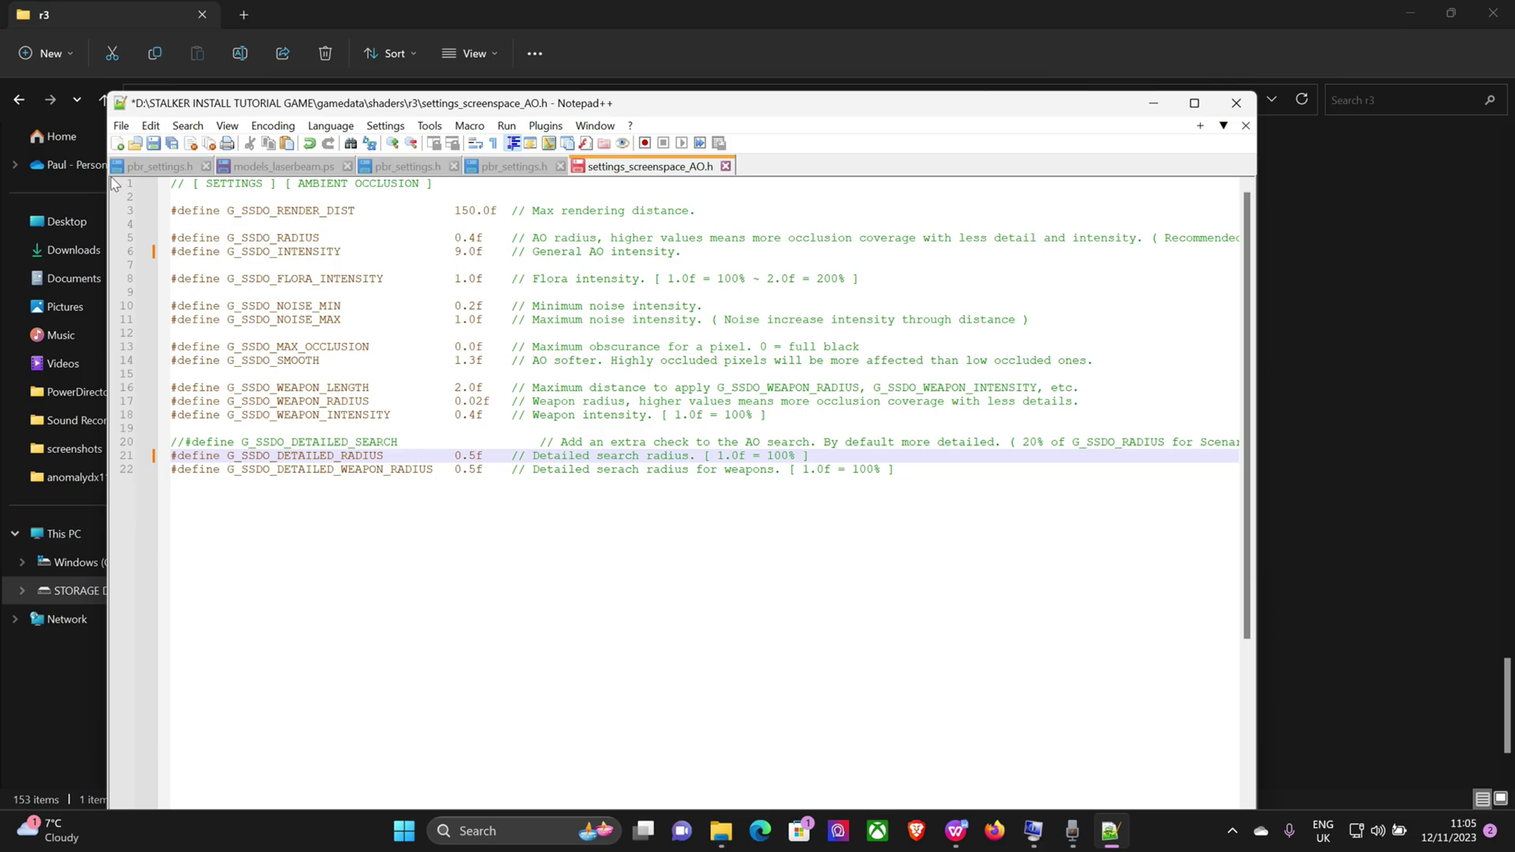
click(120, 126)
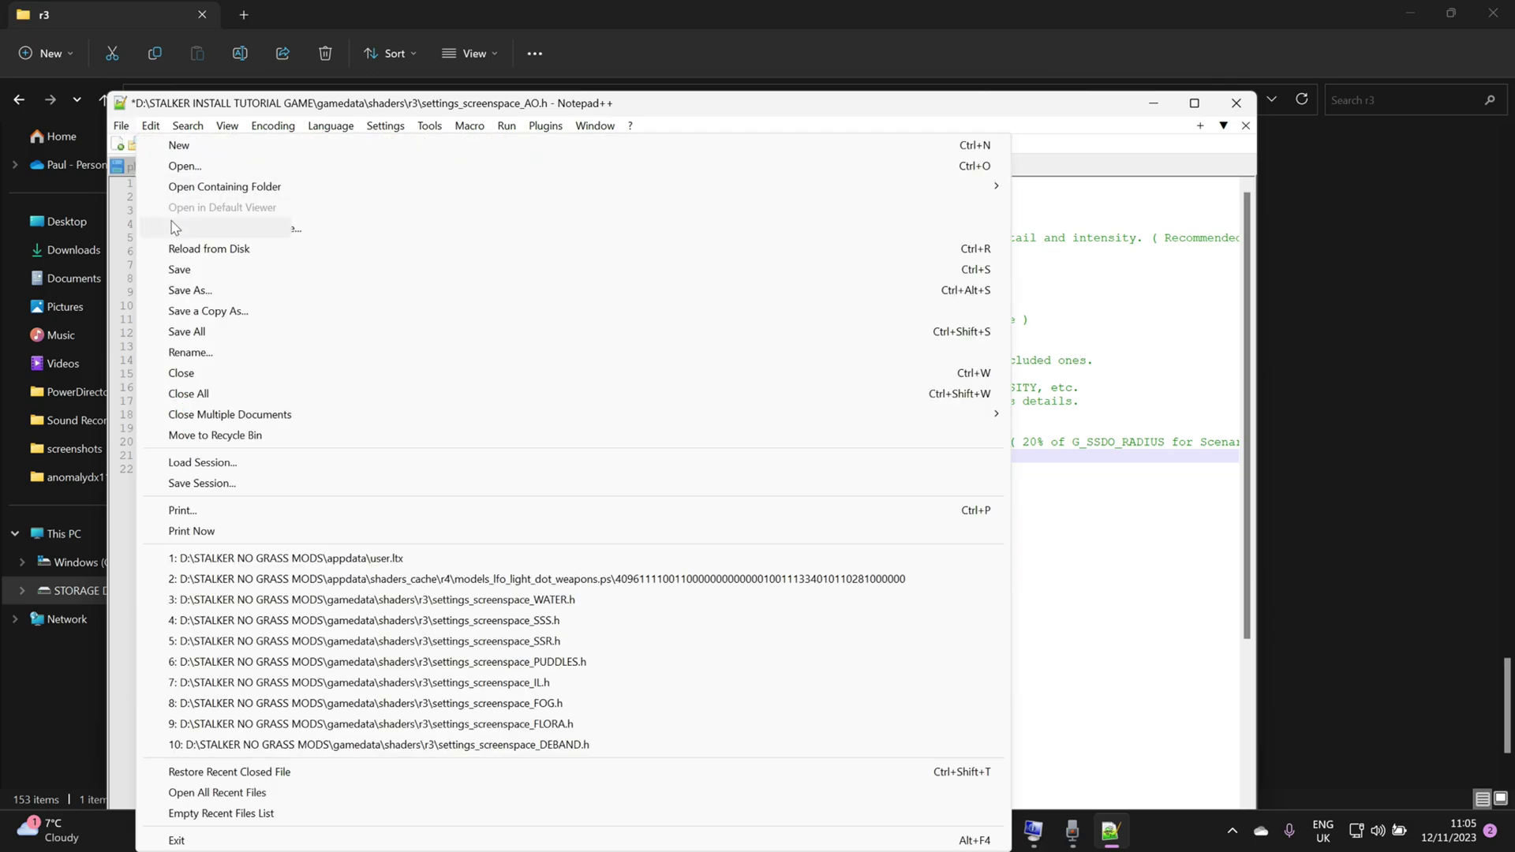
click(191, 271)
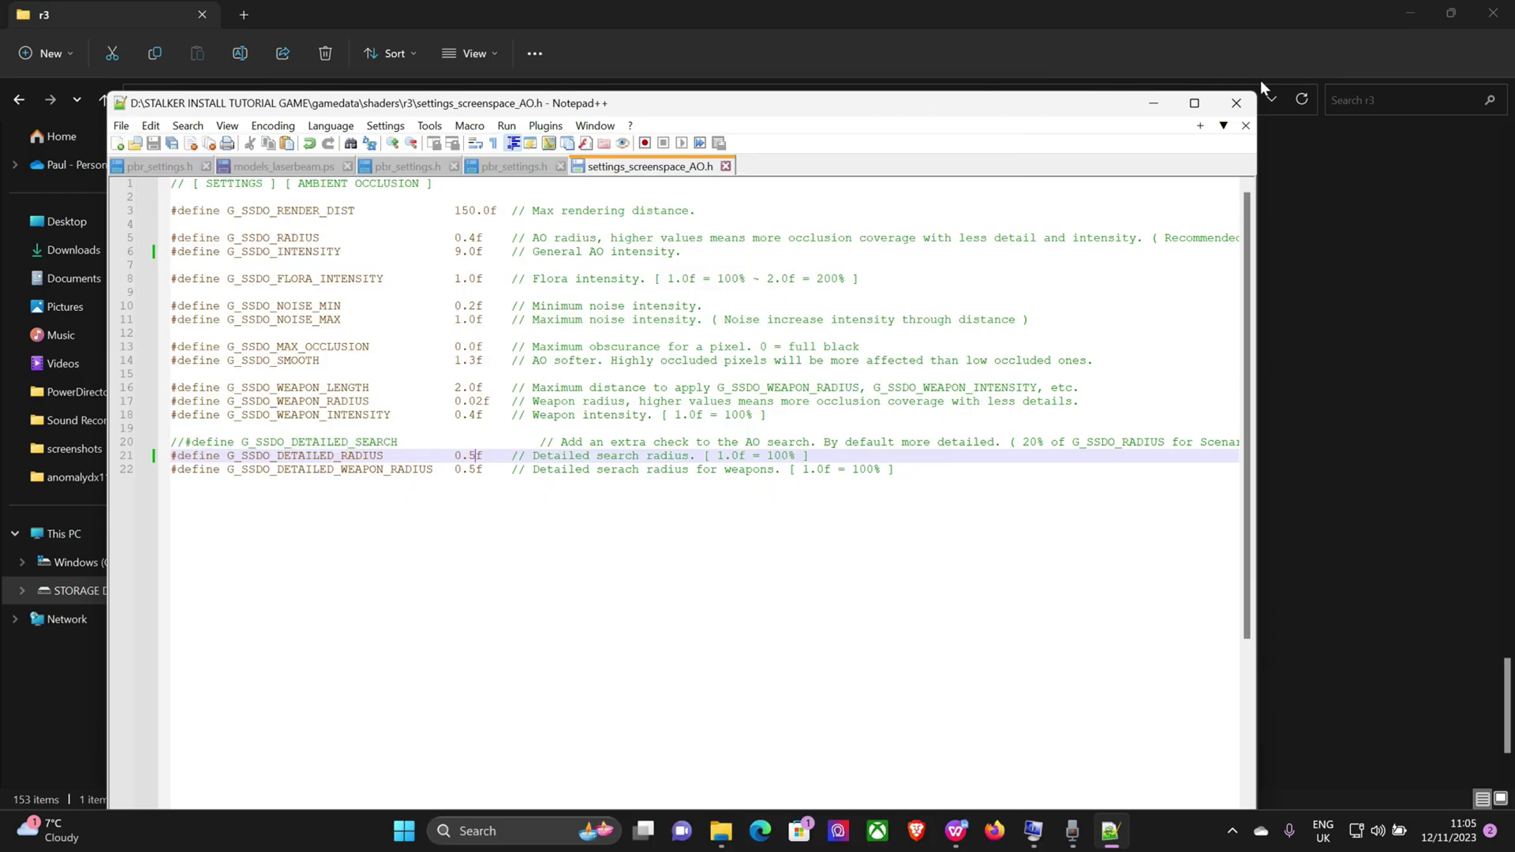
click(1235, 106)
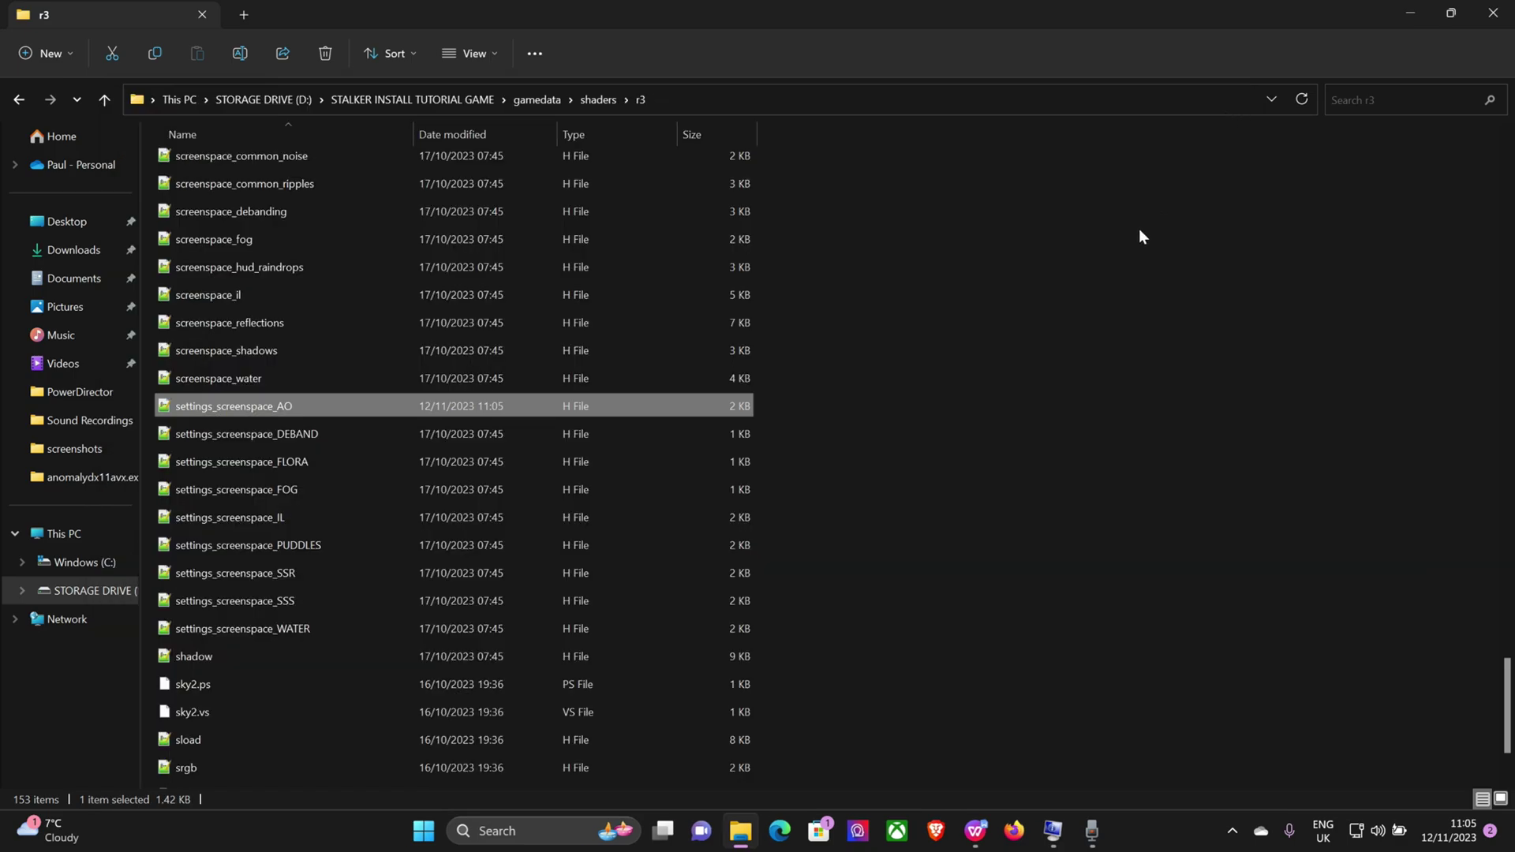
Open settings_screenspace_DEBAND, set G_DEBANDING_QUALITY to 3, then save the file and close the editor.
double_click(262, 435)
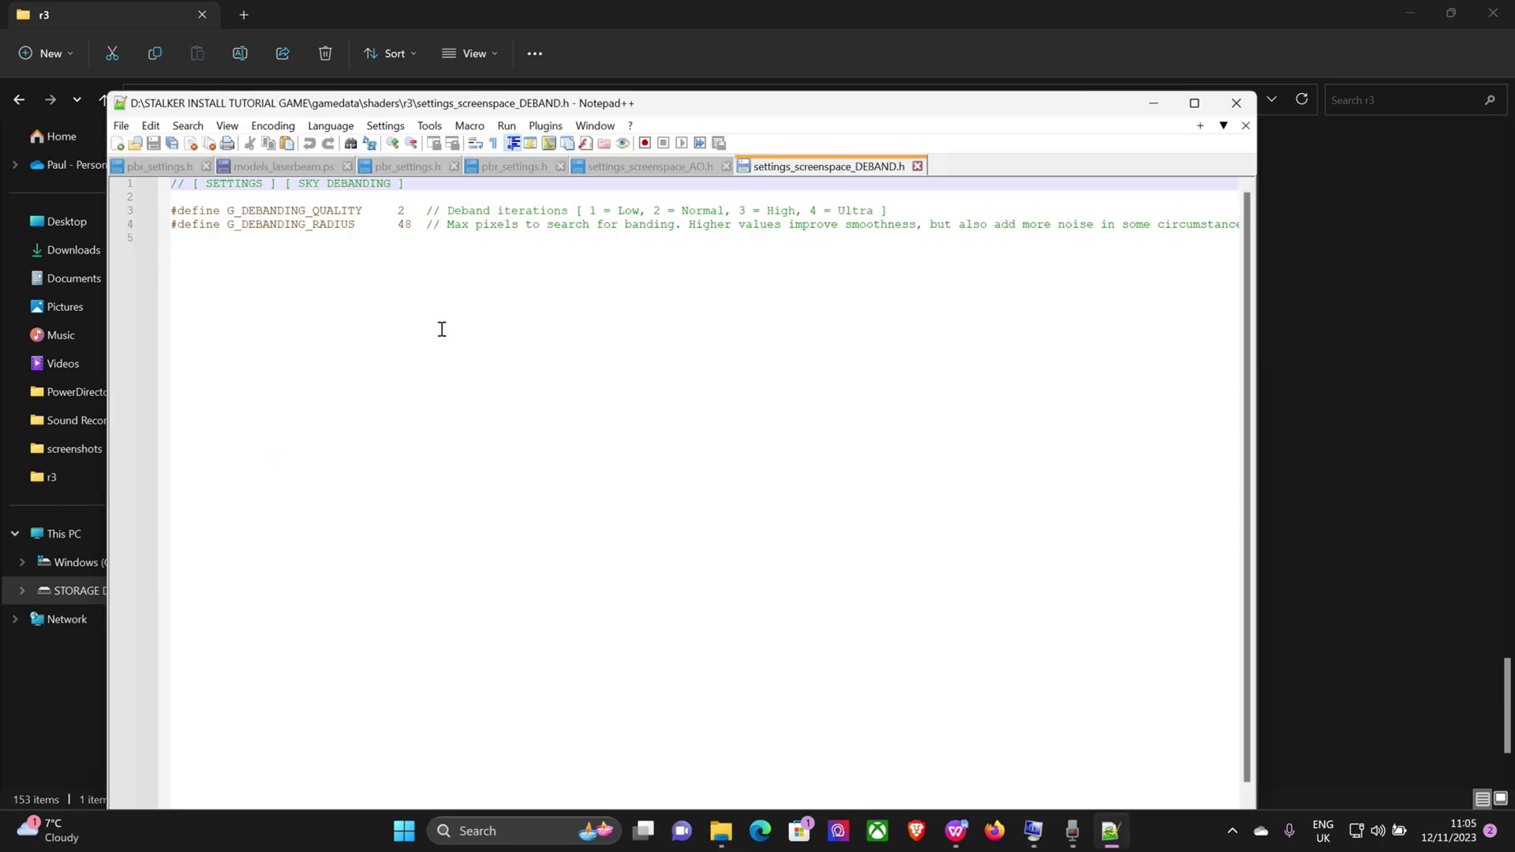
click(404, 210)
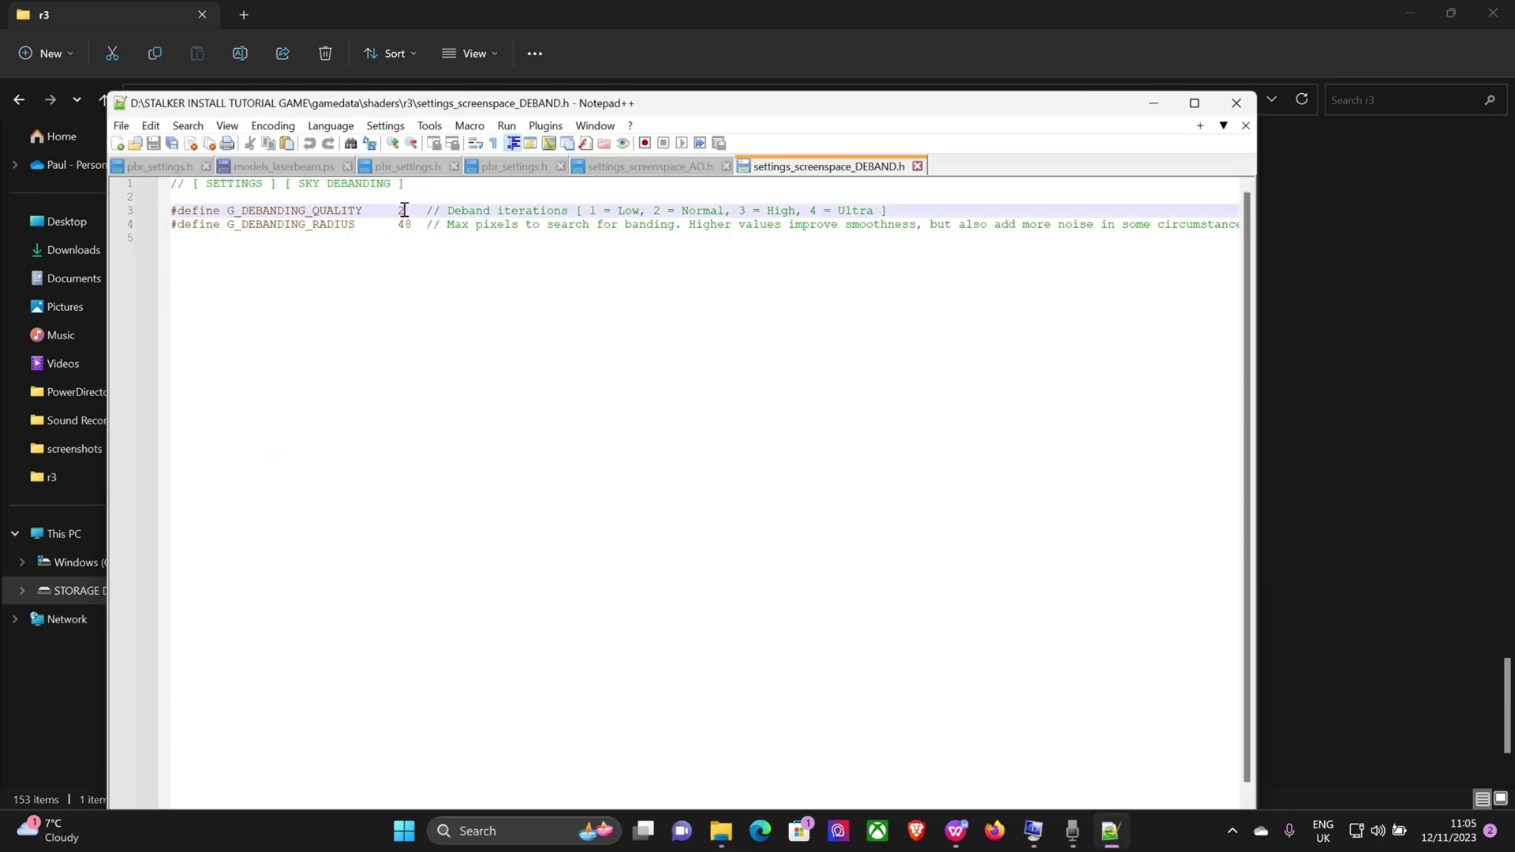
key(BackSpace)
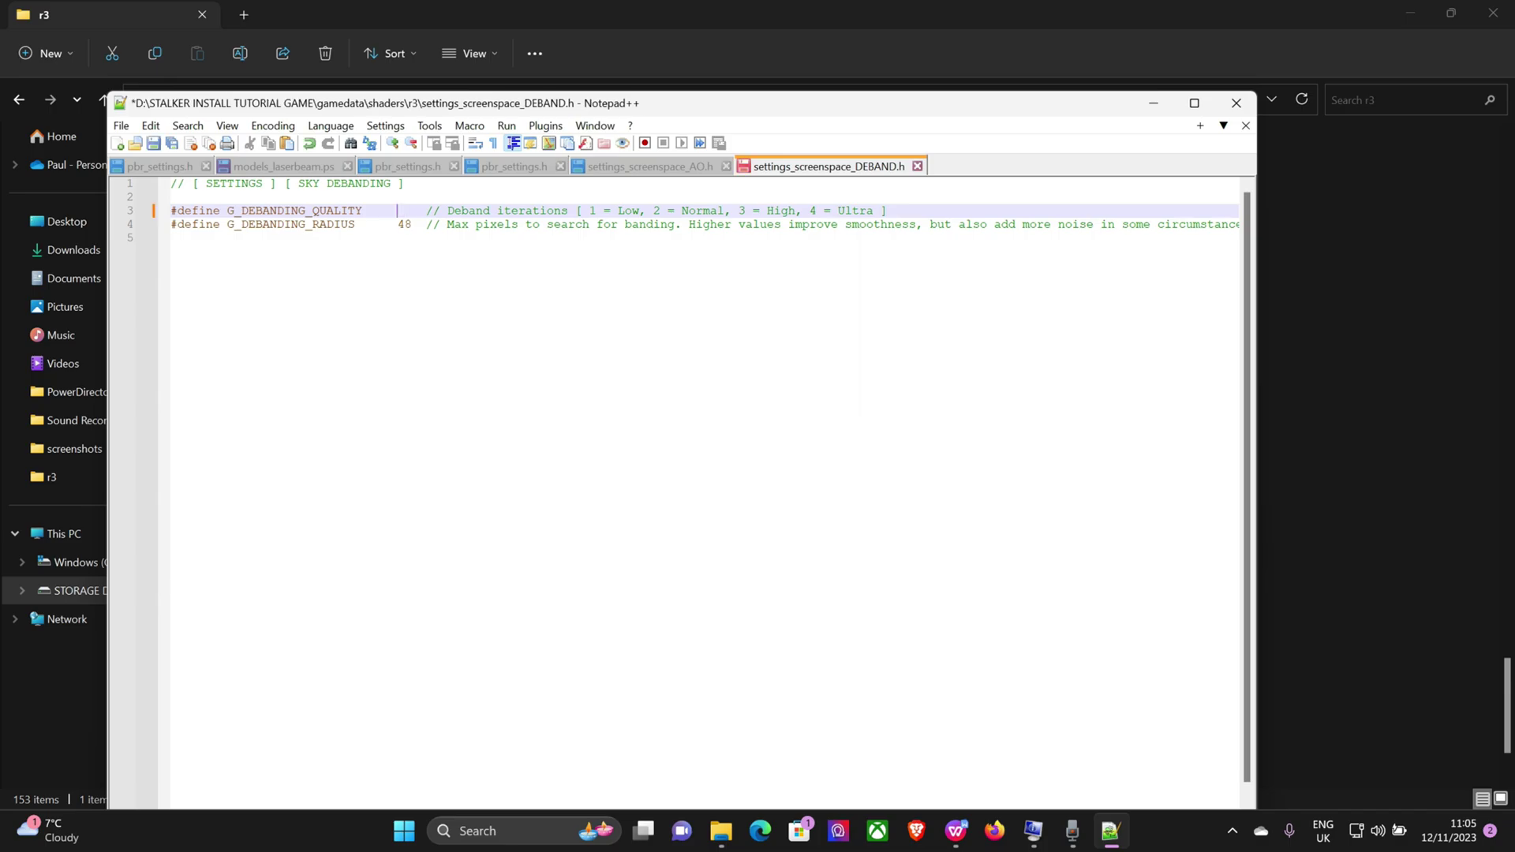
click(126, 127)
click(176, 269)
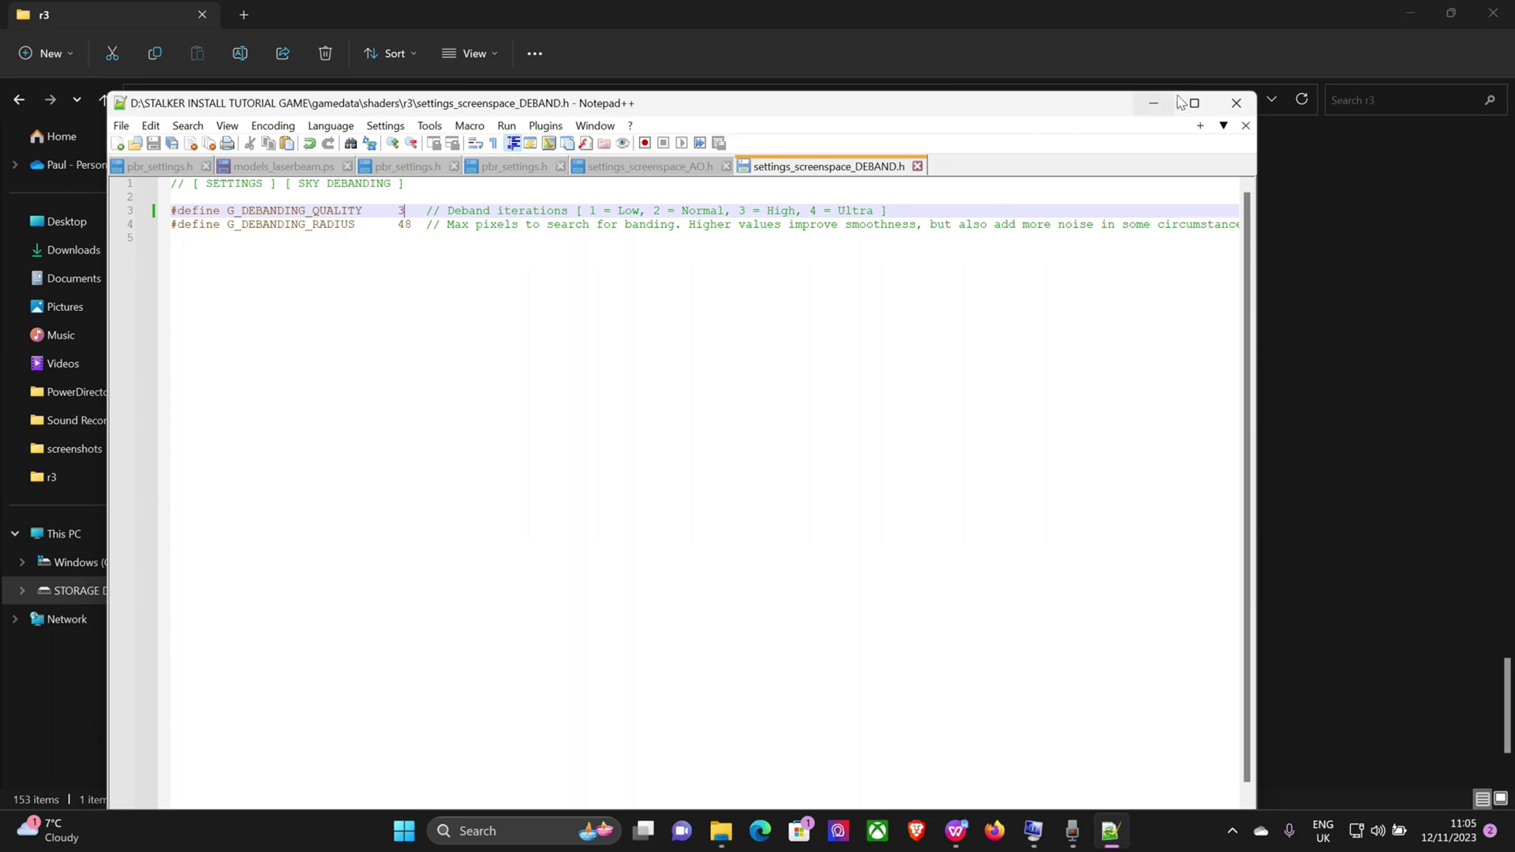
click(1237, 105)
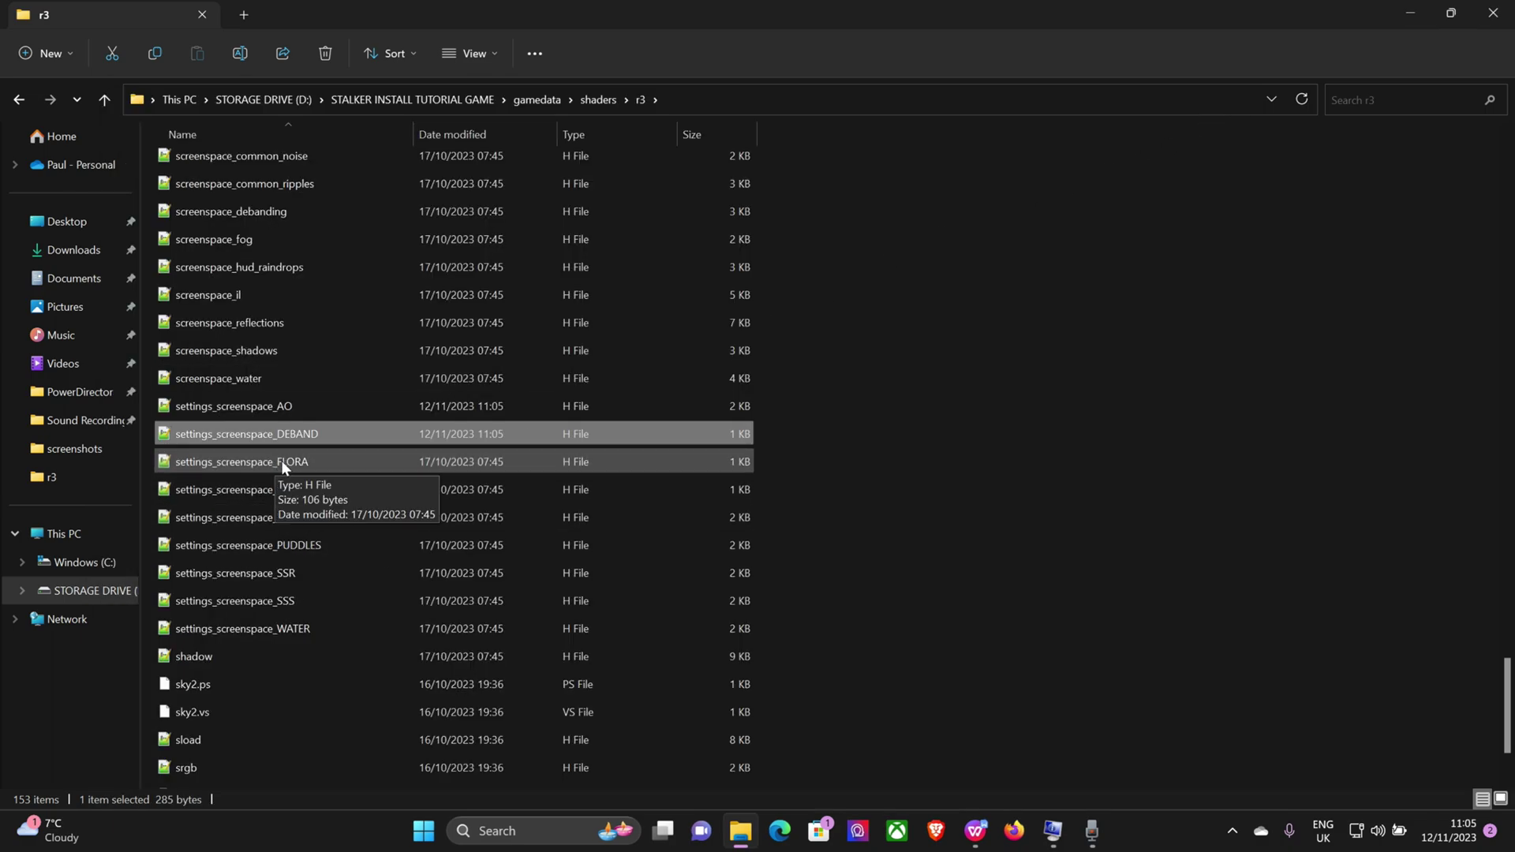
Review the settings_screenspace_FLORA and settings_screenspace_FOG files one after the other, closing each without edits.
double_click(281, 461)
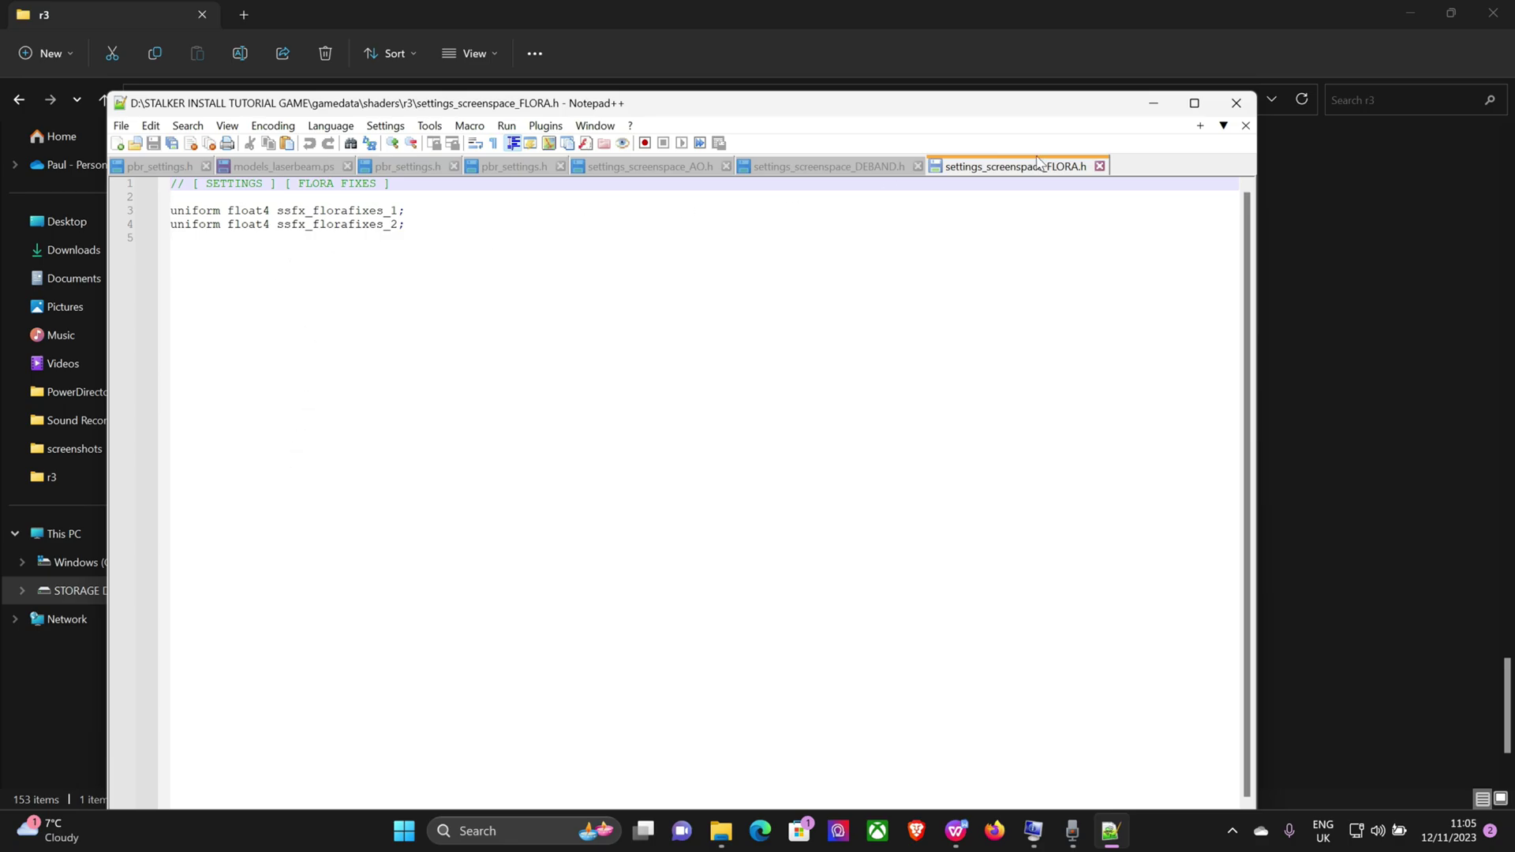
click(1235, 103)
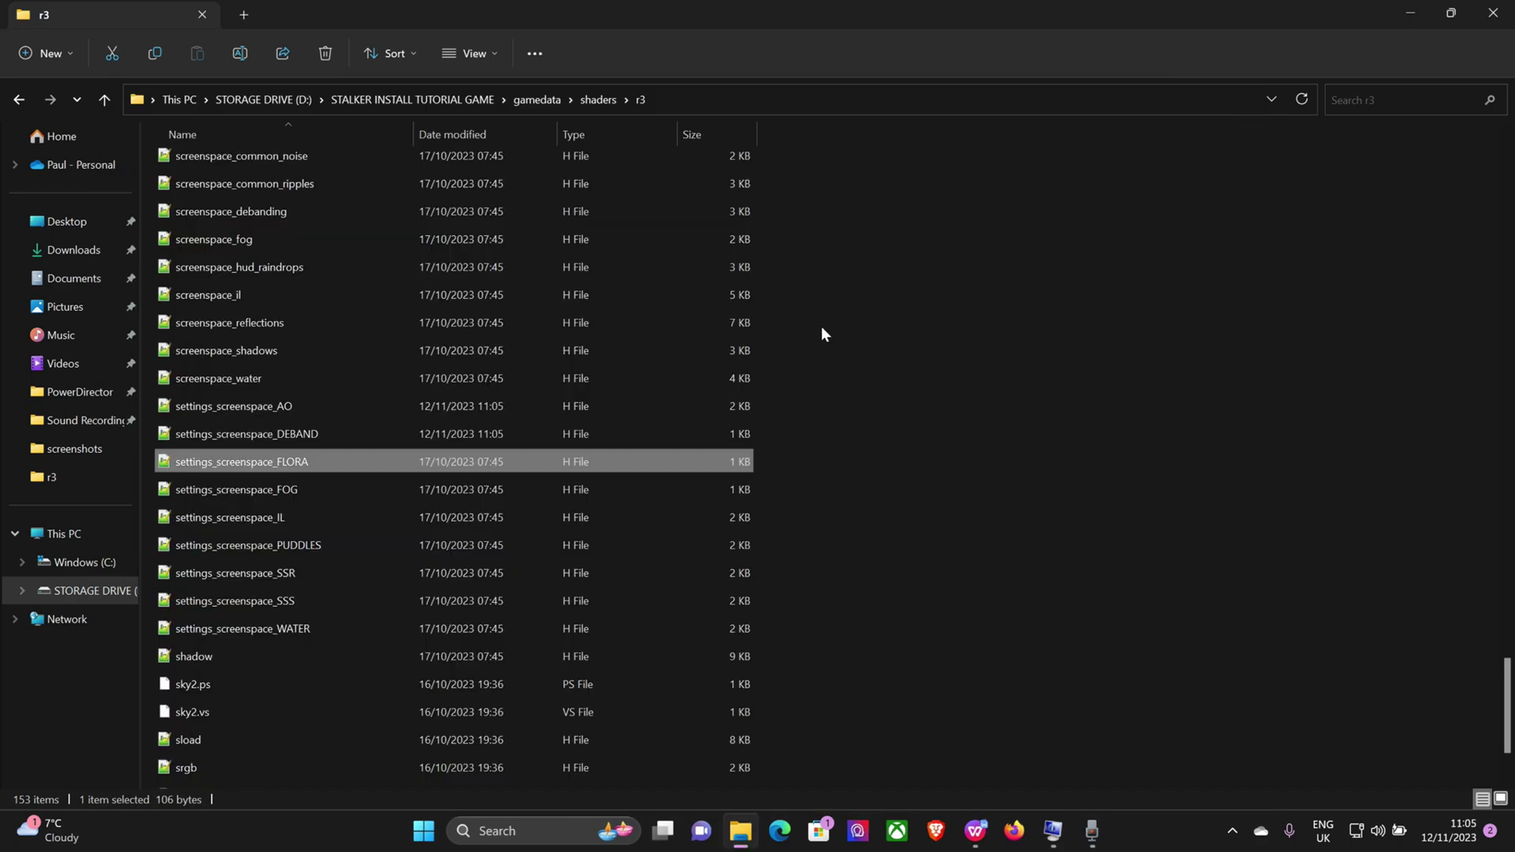
double_click(287, 491)
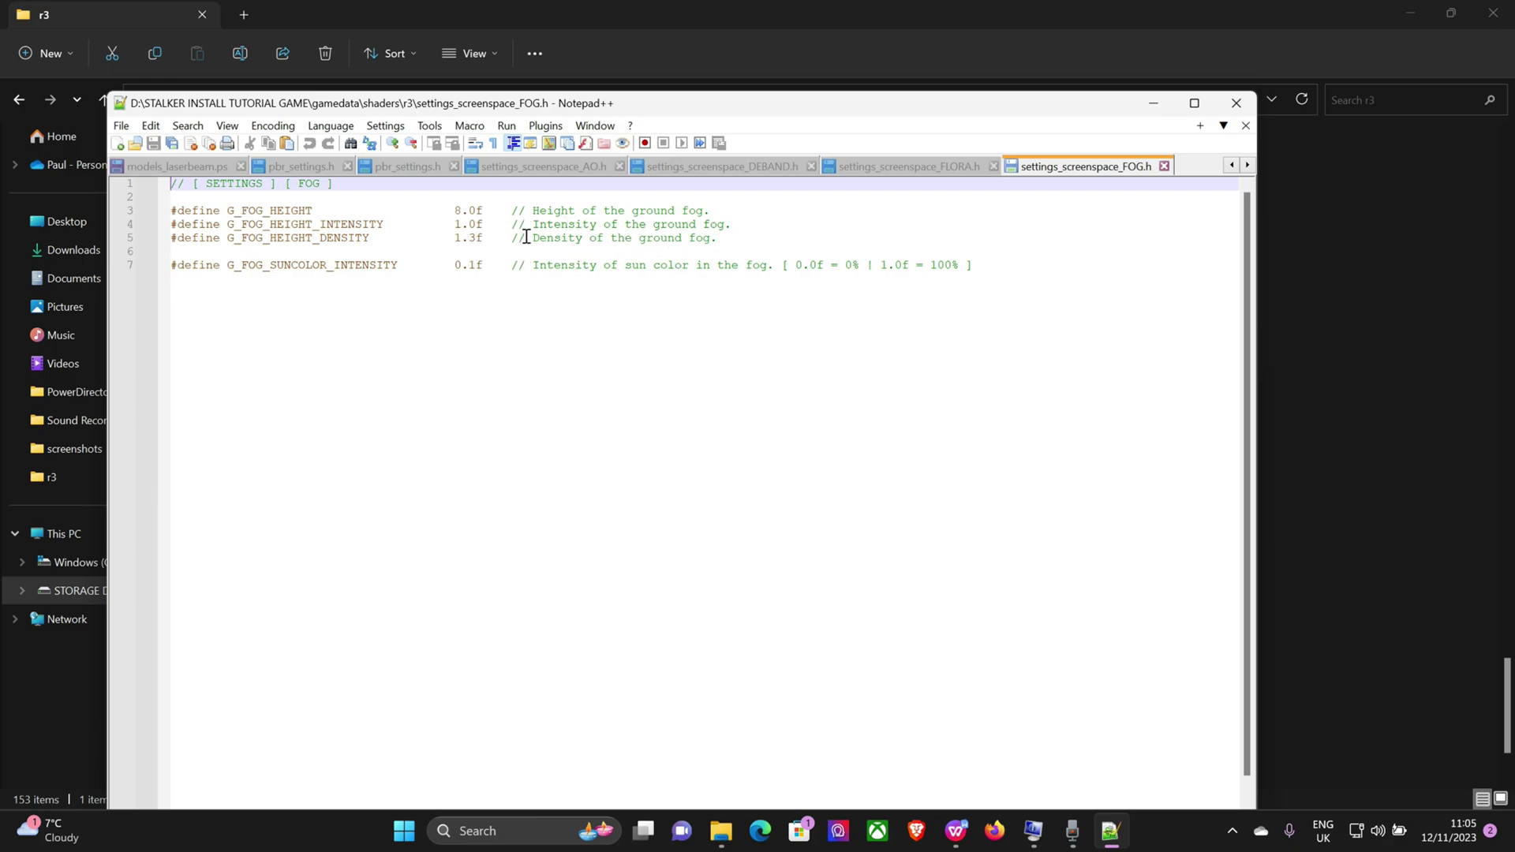
click(1235, 104)
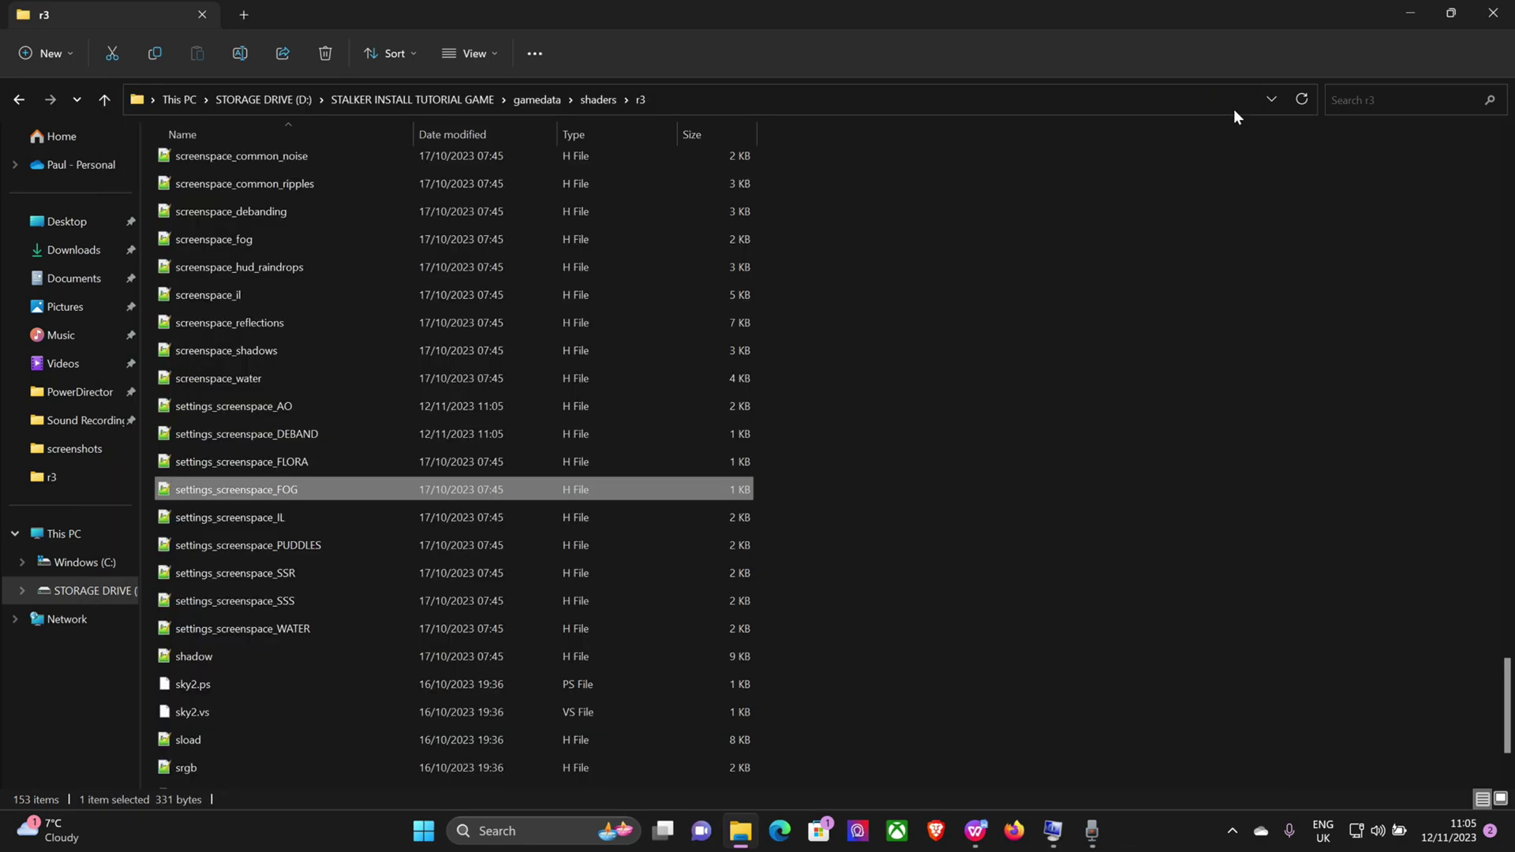
Open settings_screenspace_IL, set G_IL_QUALITY to 3, then save the file and close the editor.
double_click(323, 516)
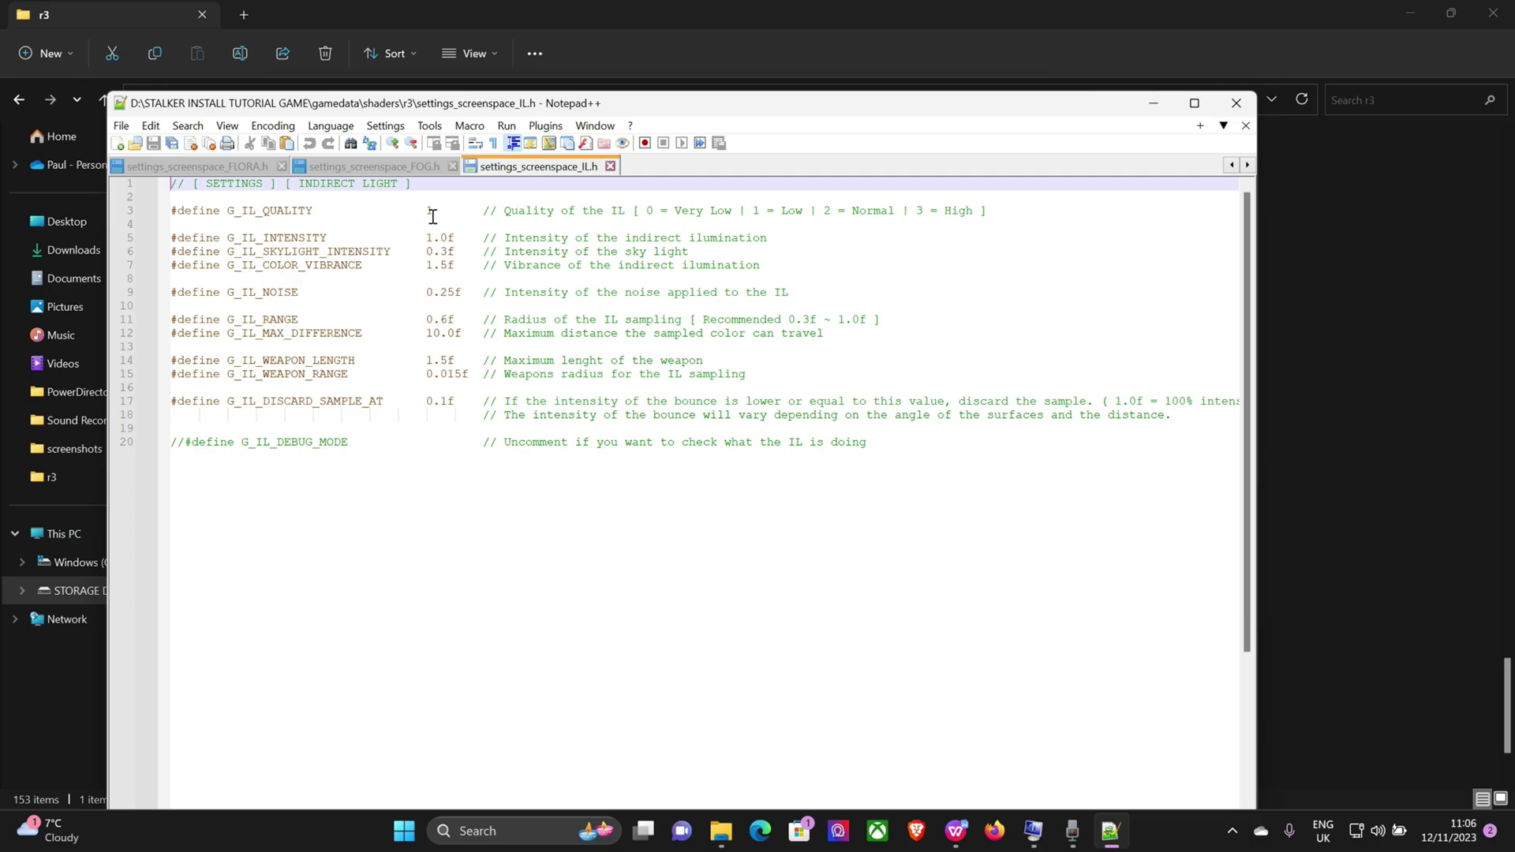
click(433, 211)
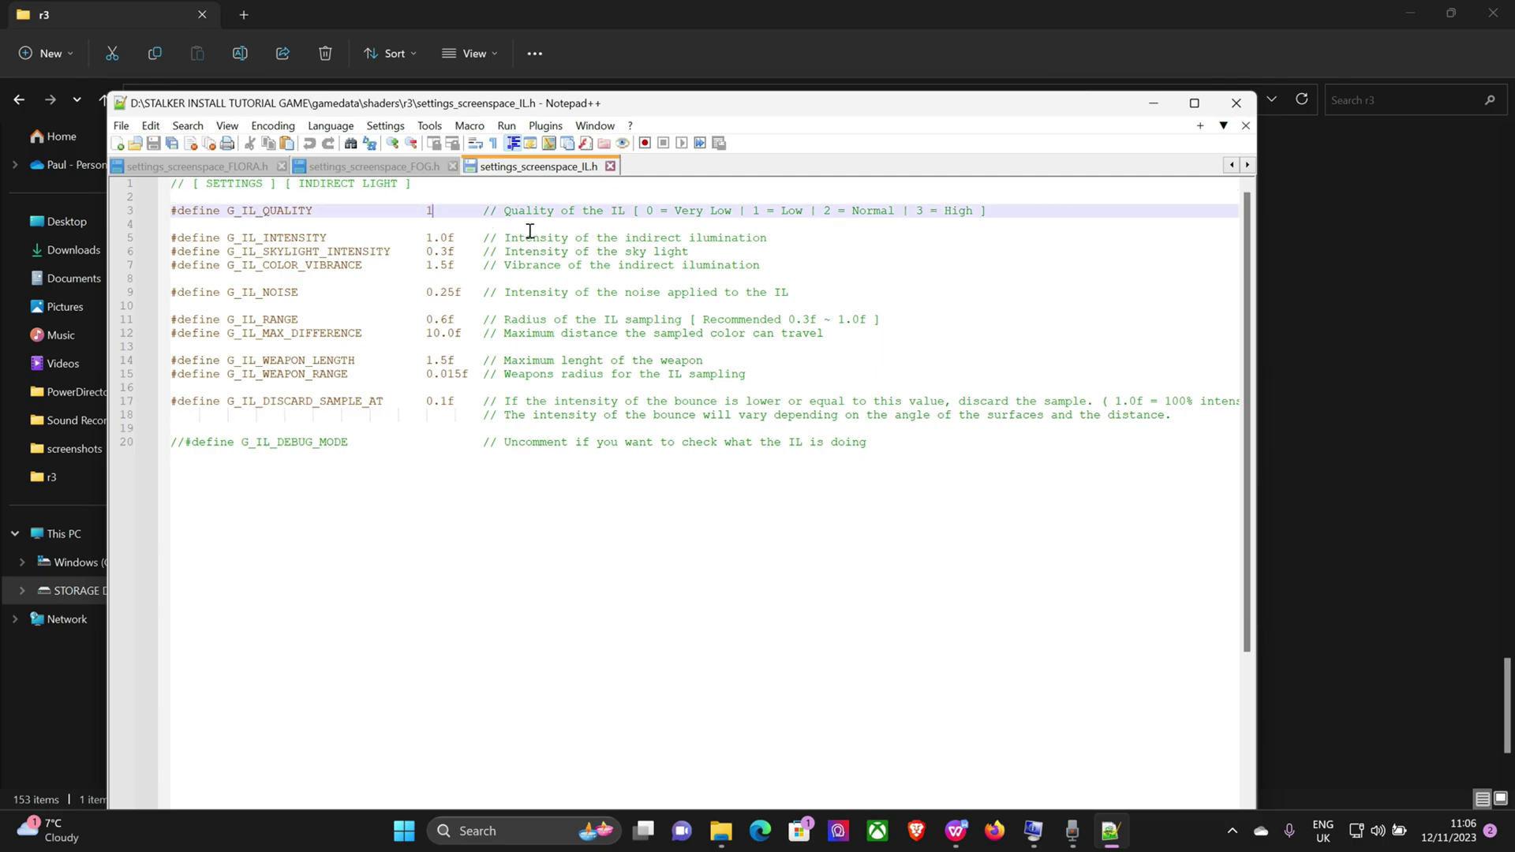
key(BackSpace)
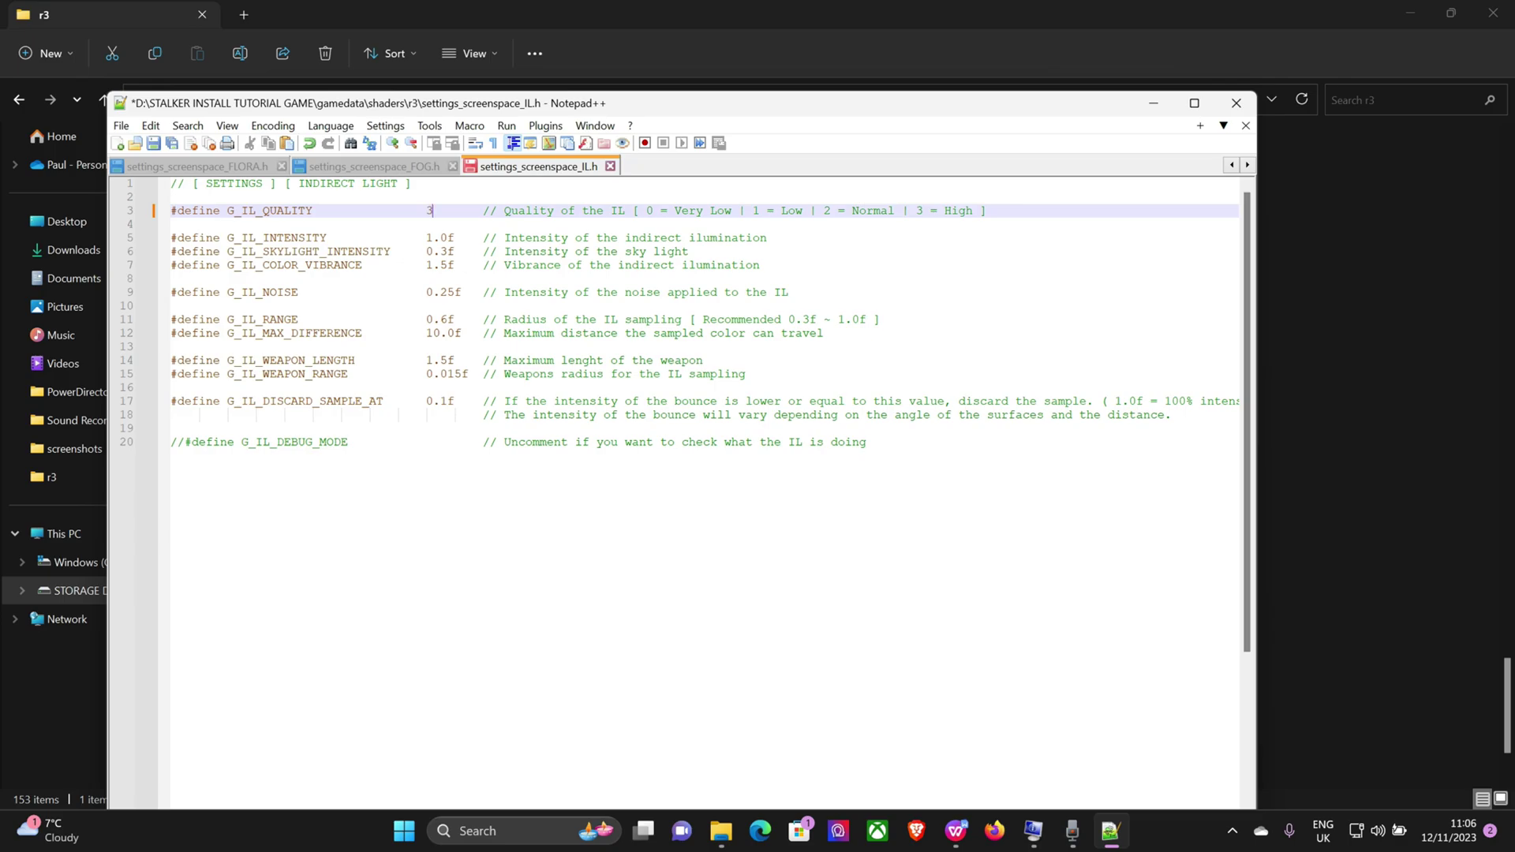
click(120, 126)
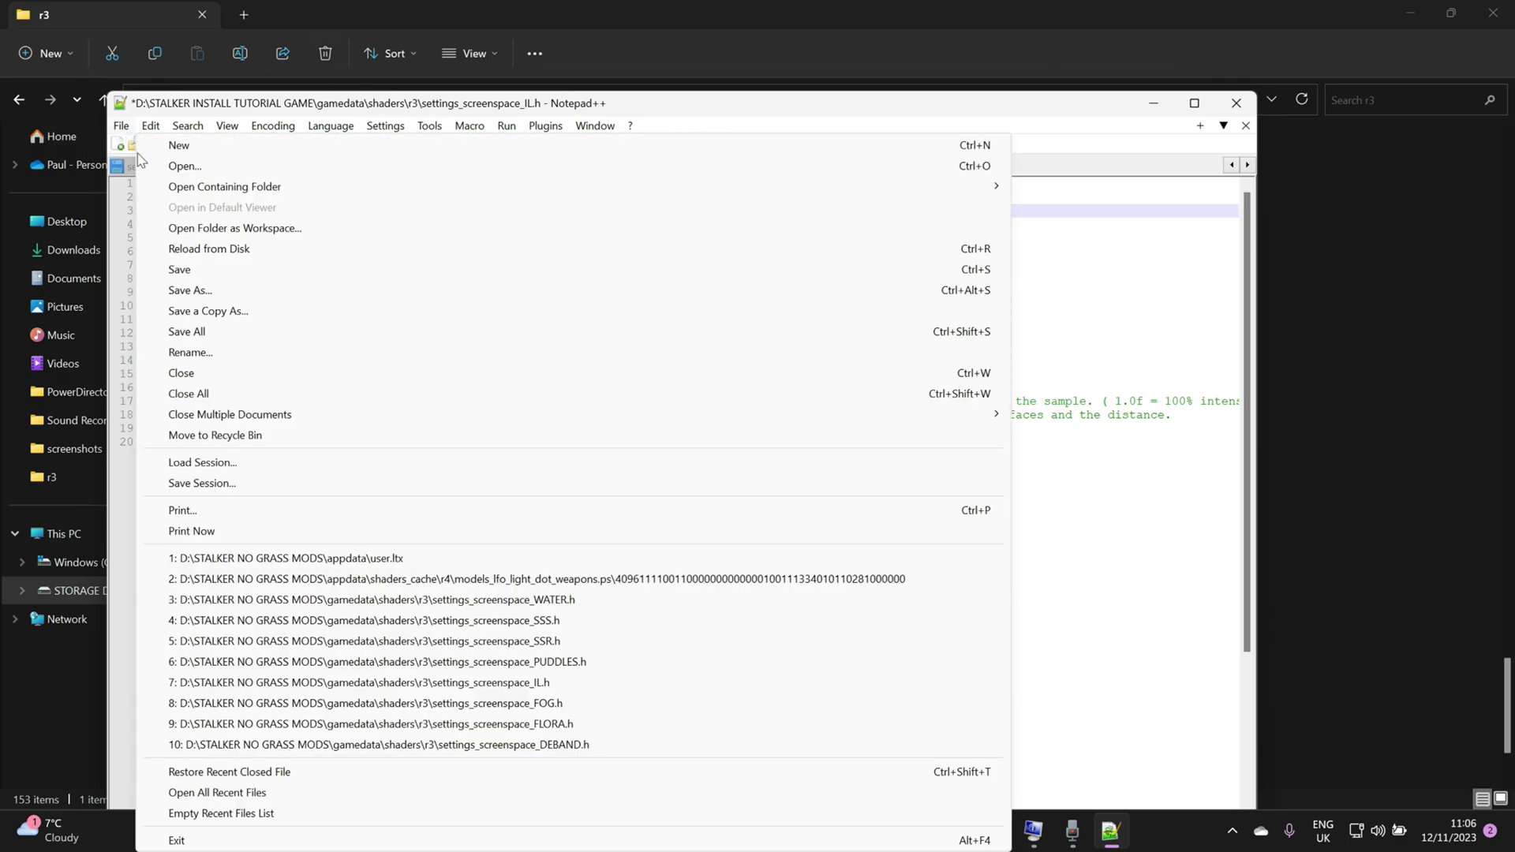
click(180, 269)
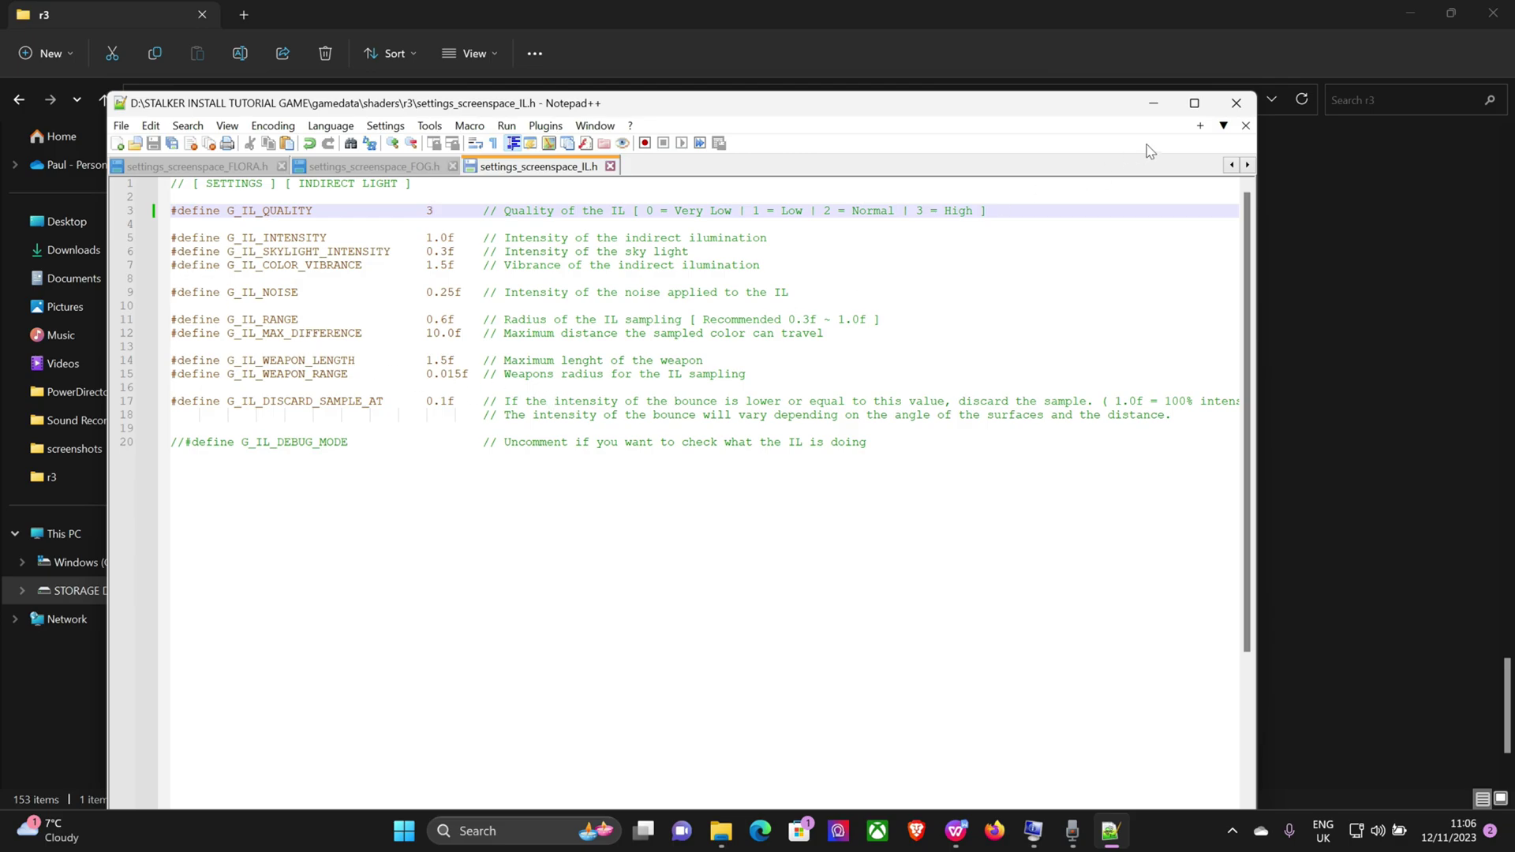
click(1236, 103)
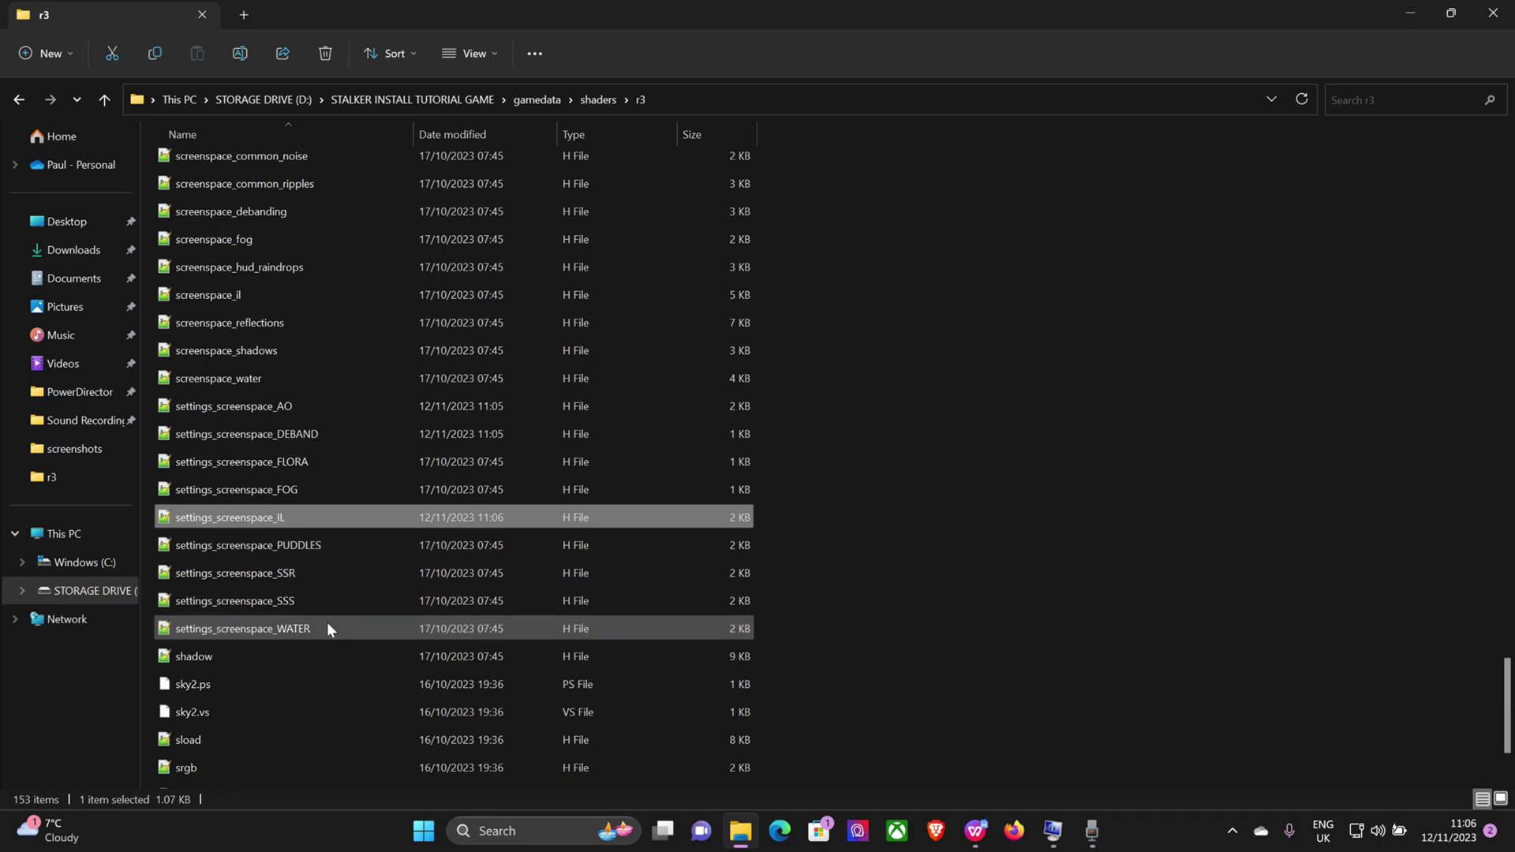
Open settings_screenspace_SSR, set G_SSR_QUALITY to 3, then save the file and close the editor.
click(287, 574)
double_click(287, 575)
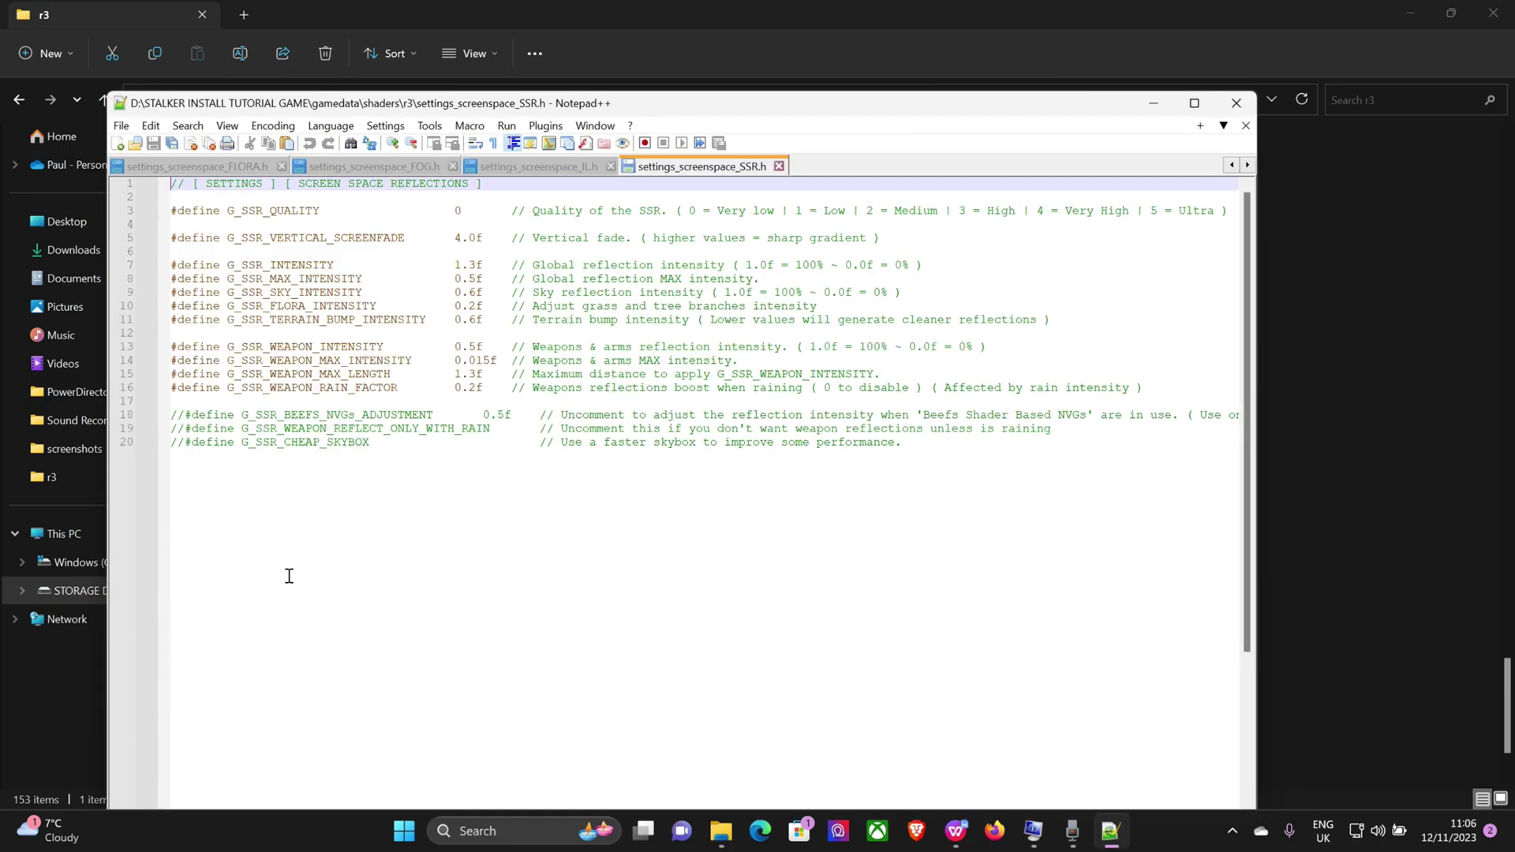
click(463, 211)
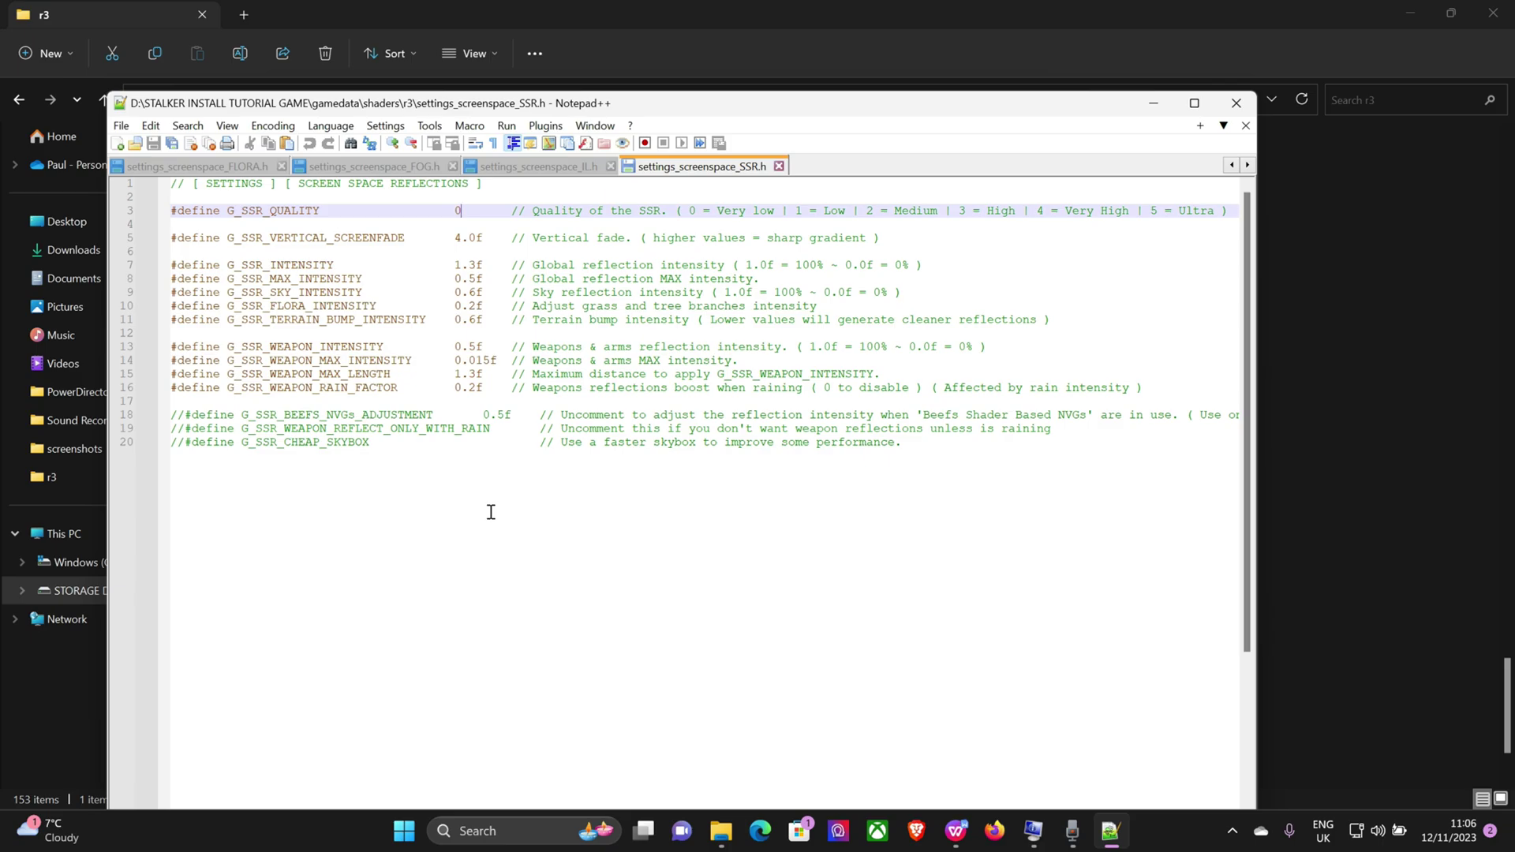
key(BackSpace)
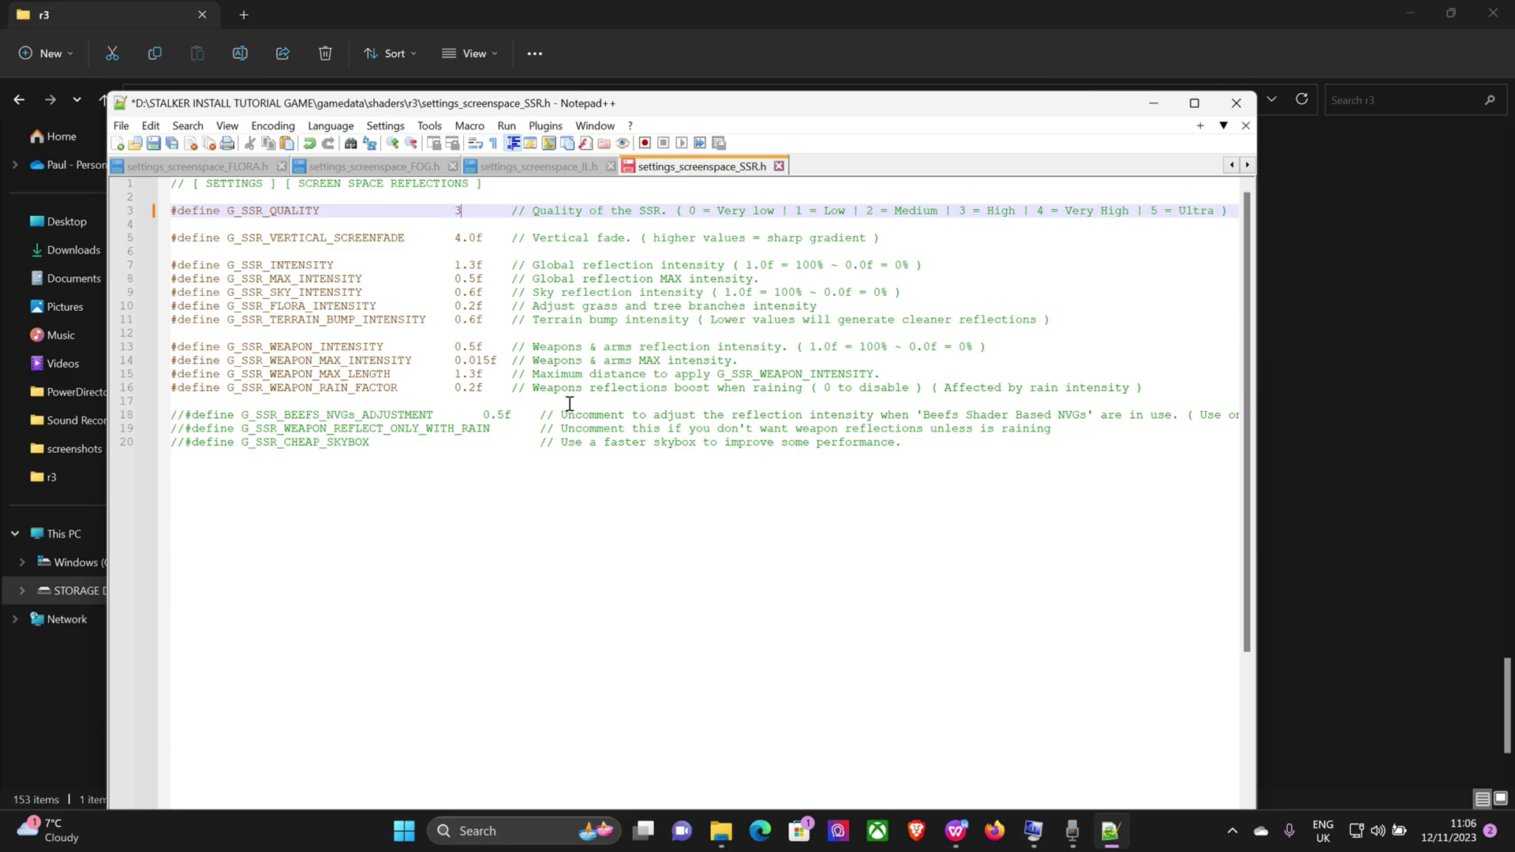
click(120, 126)
click(203, 272)
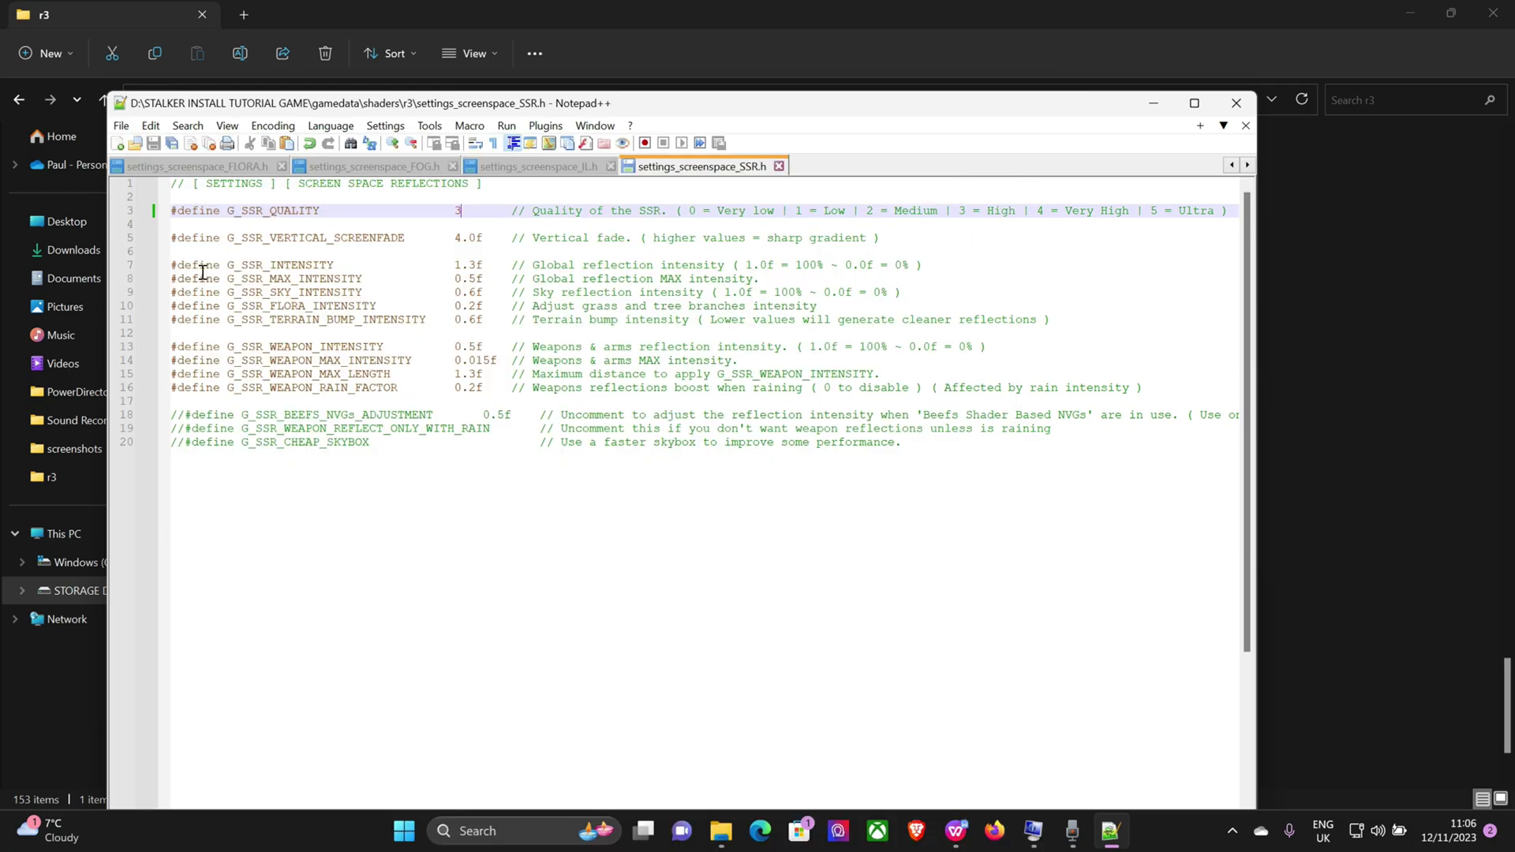
click(1236, 103)
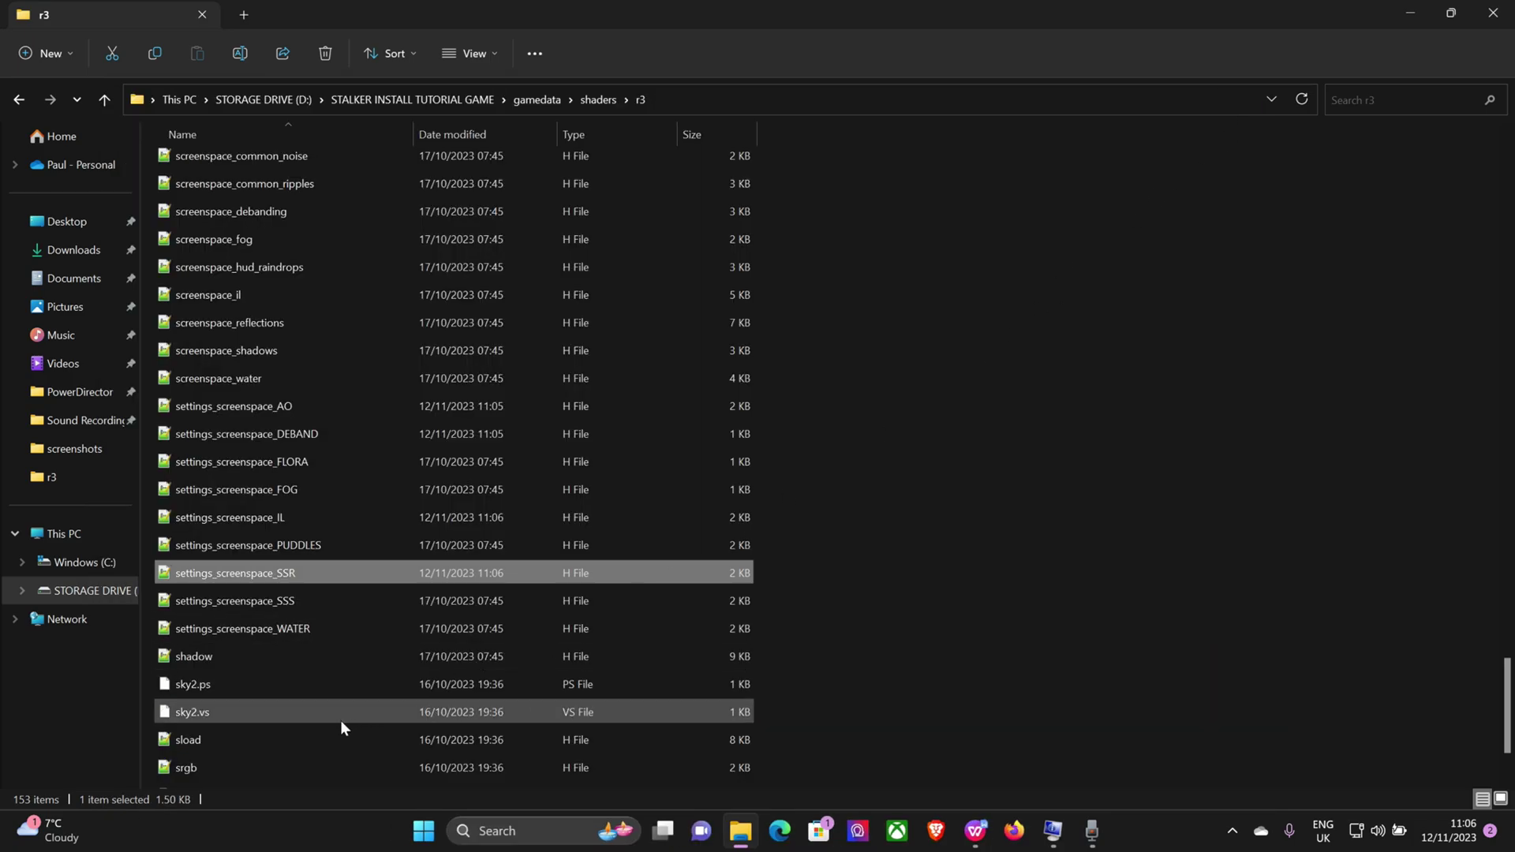
Open settings_screenspace_SSS, set G_SSS_STEPS to 48, then save the file and close the editor.
double_click(269, 601)
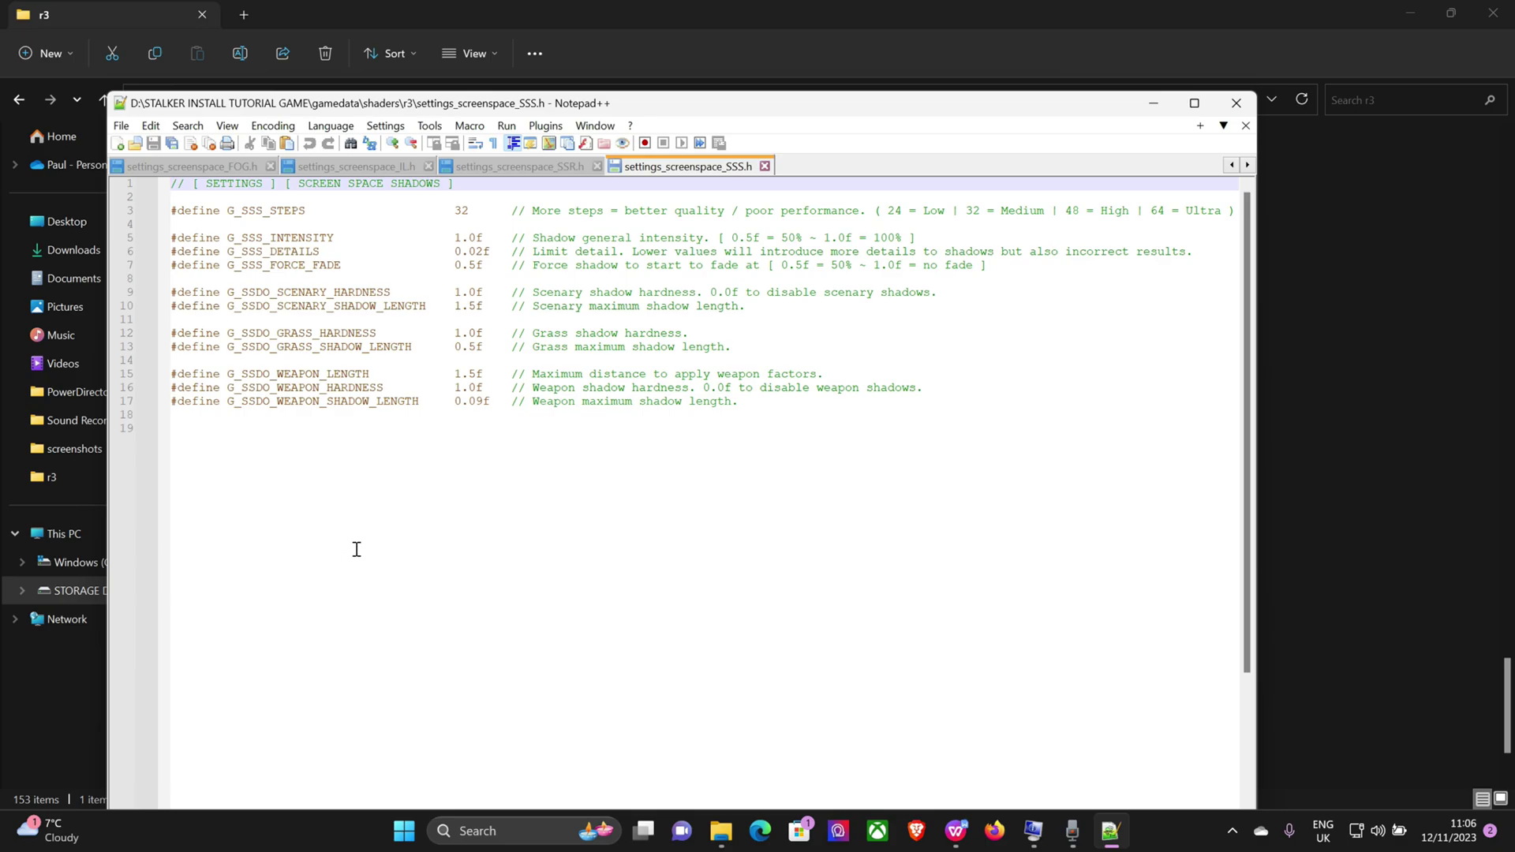
click(470, 210)
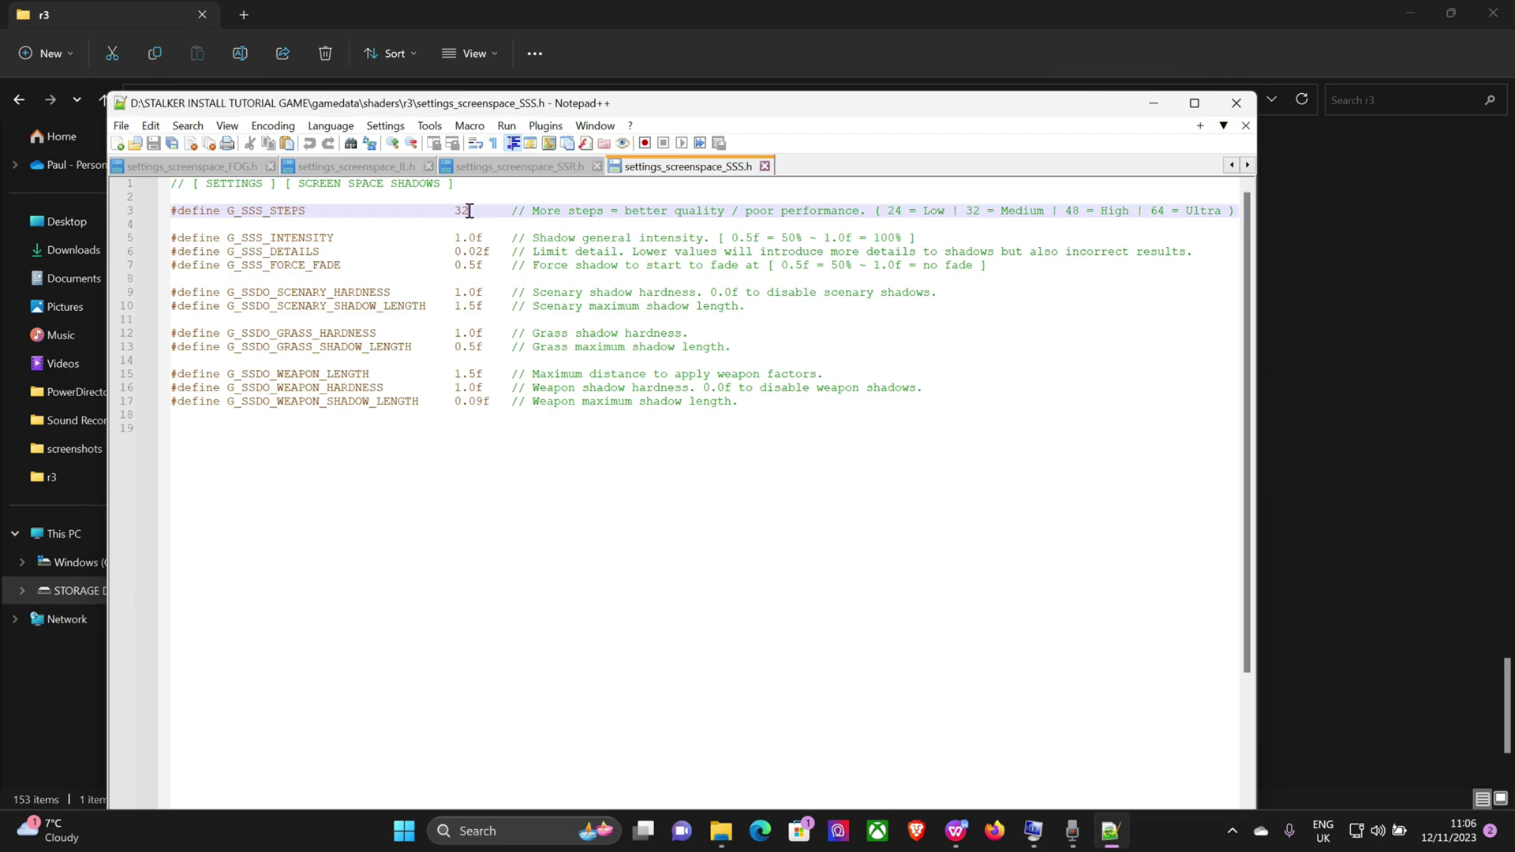
key(BackSpace)
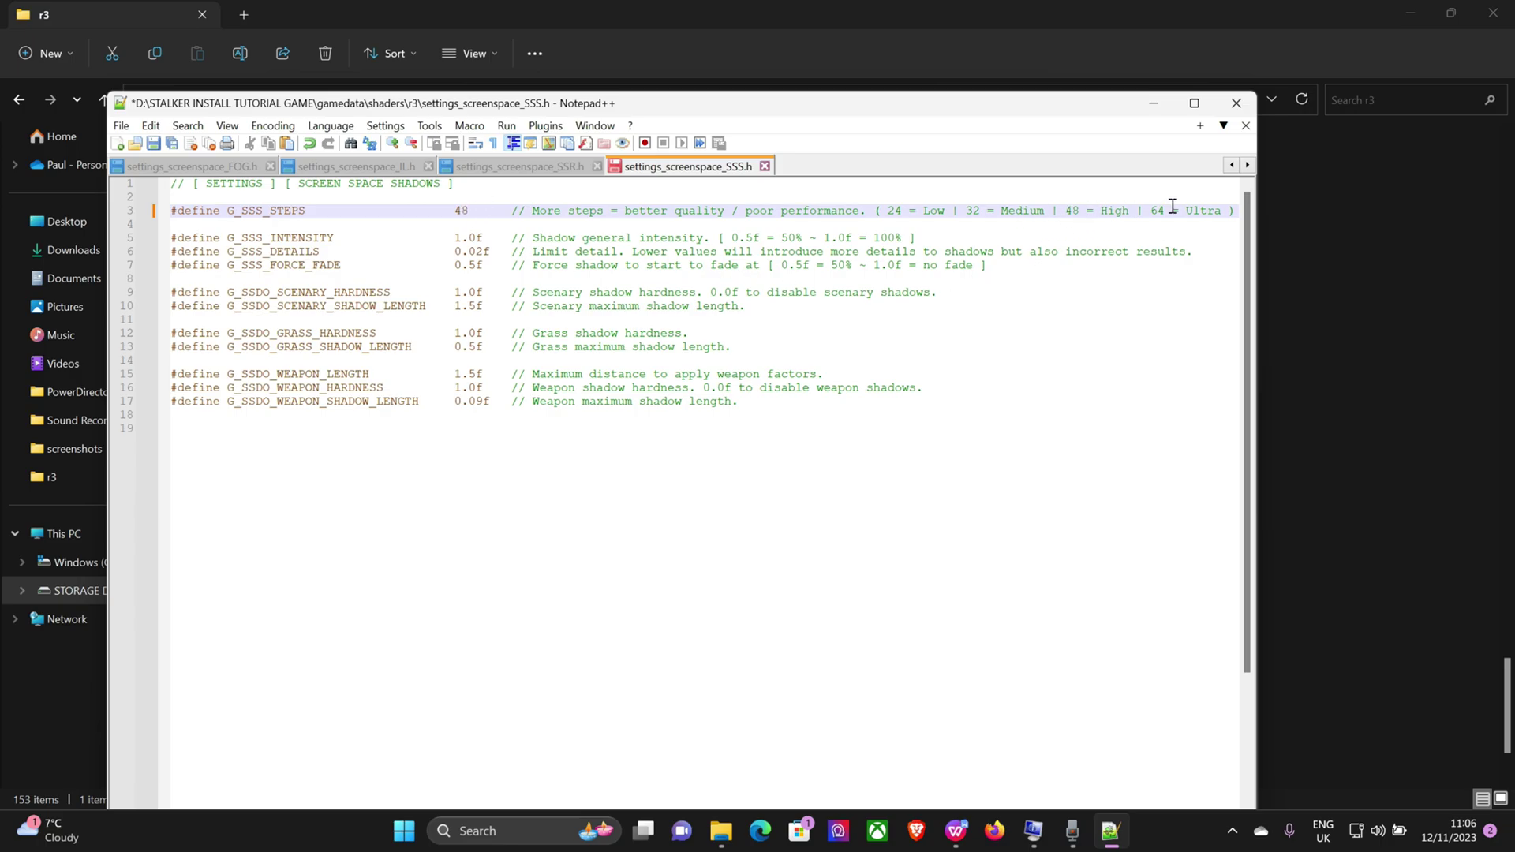
click(121, 126)
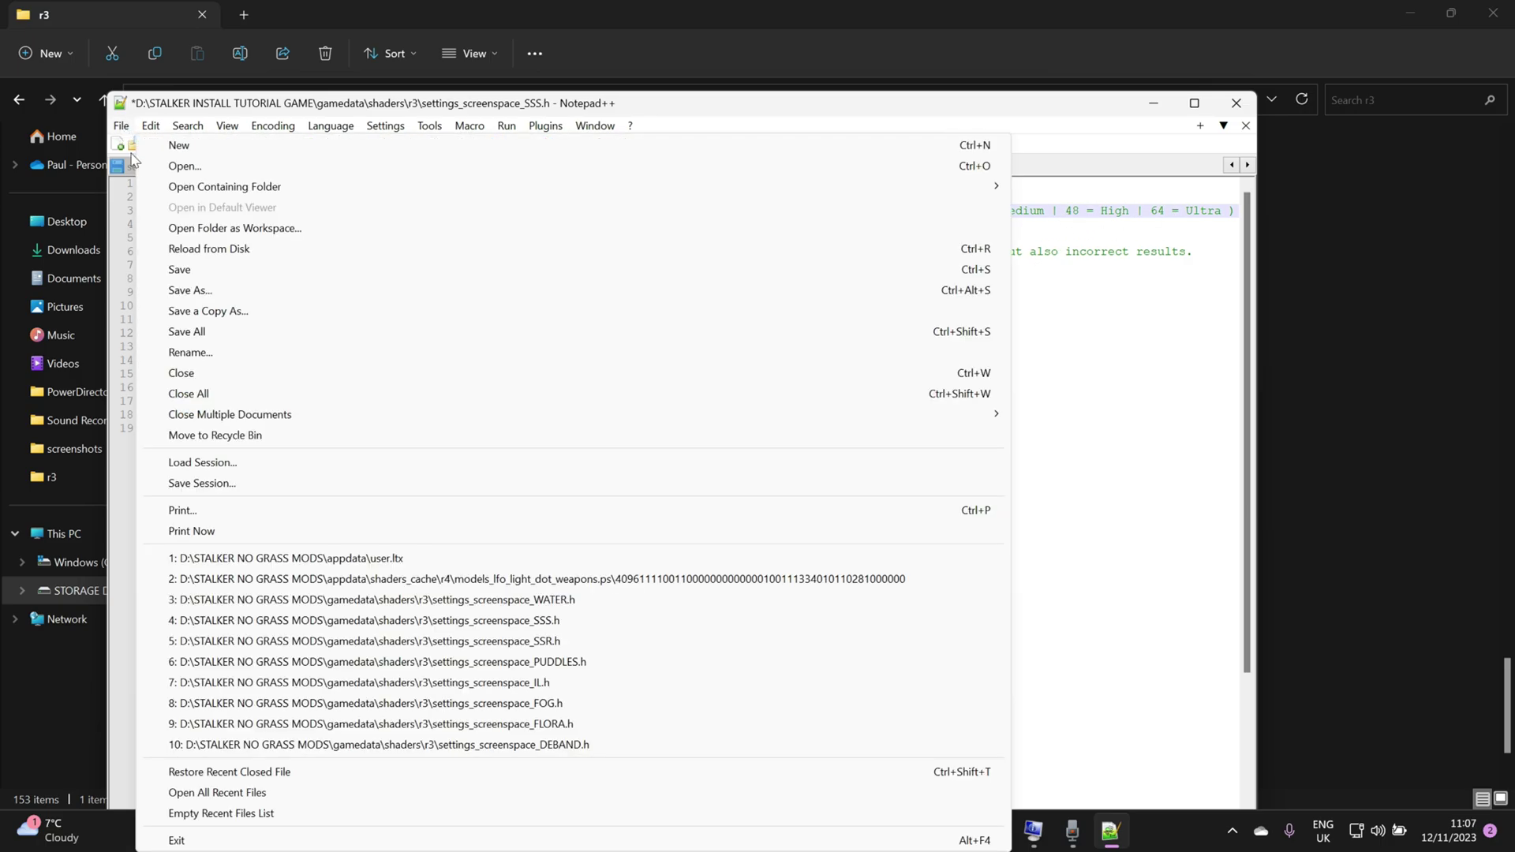
click(186, 268)
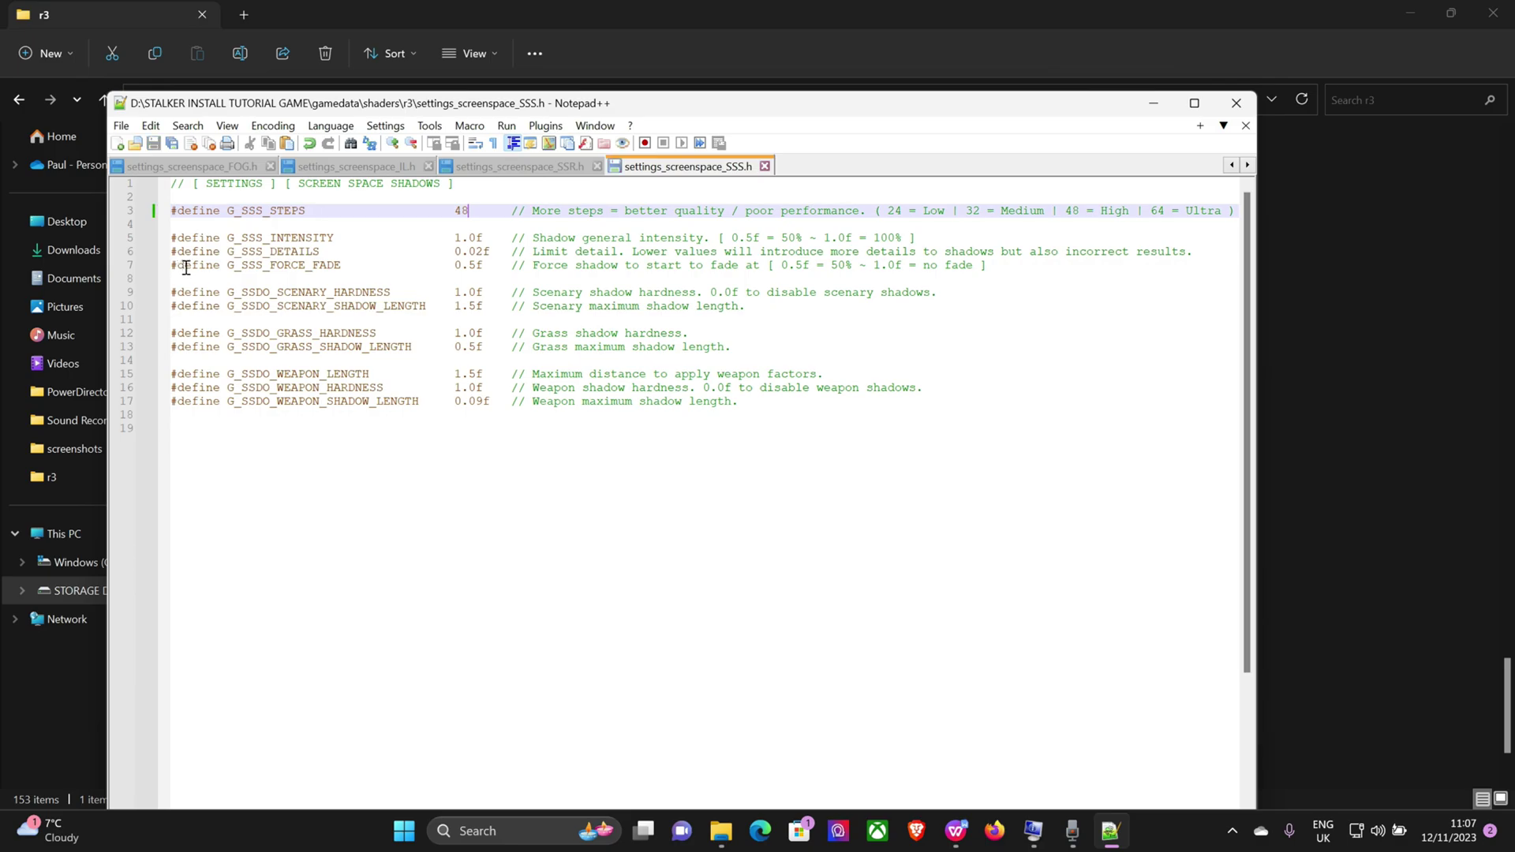
click(1236, 105)
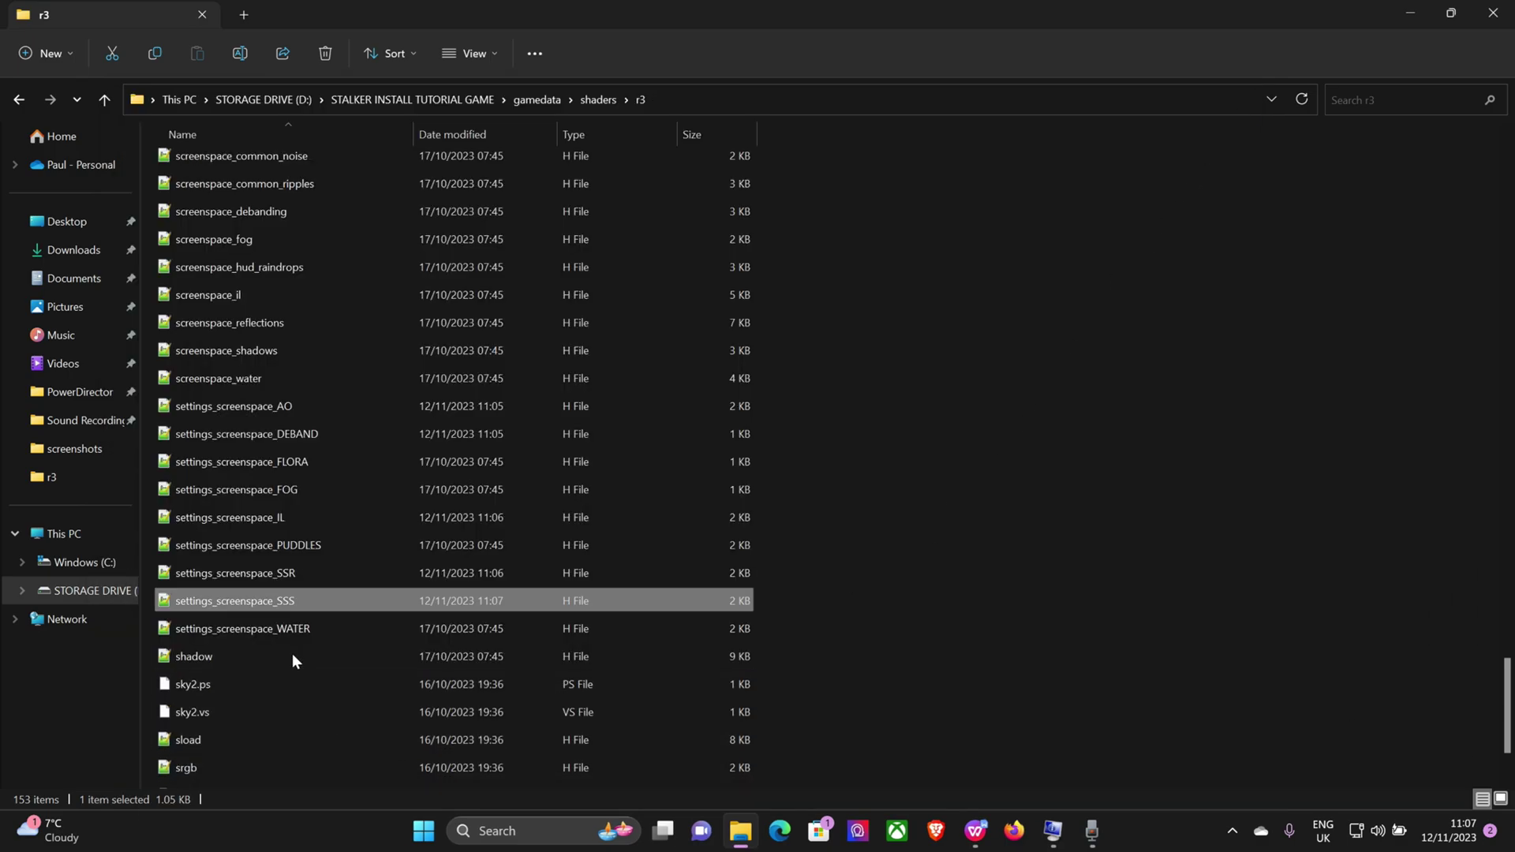
Open settings_screenspace_WATER and set G_SSR_WATER_QUALITY to 4 and G_SSR_WATER_WAVES to 0.3f.
double_click(286, 628)
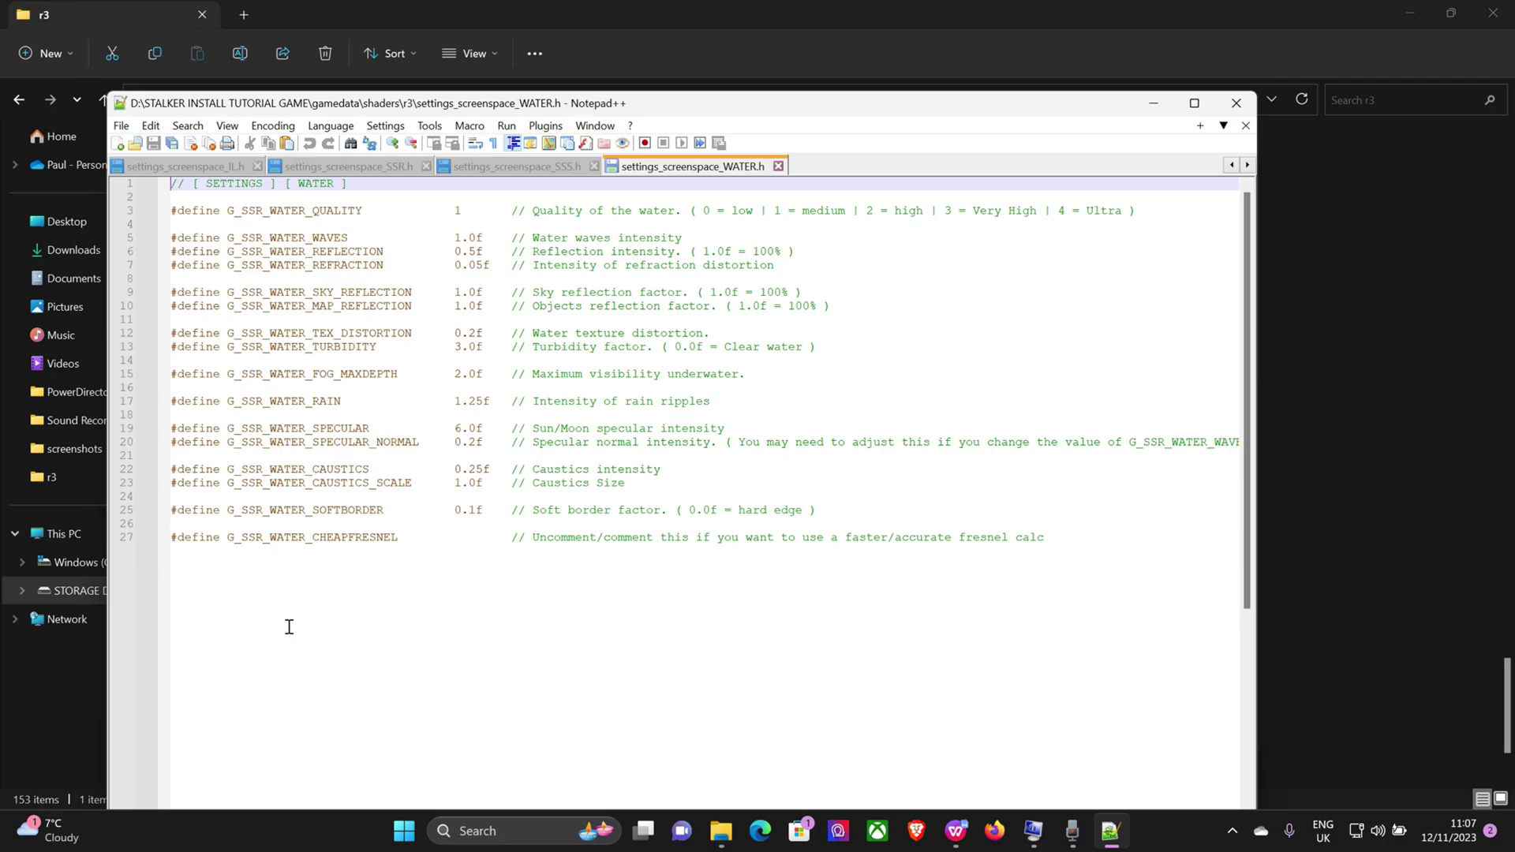
click(461, 210)
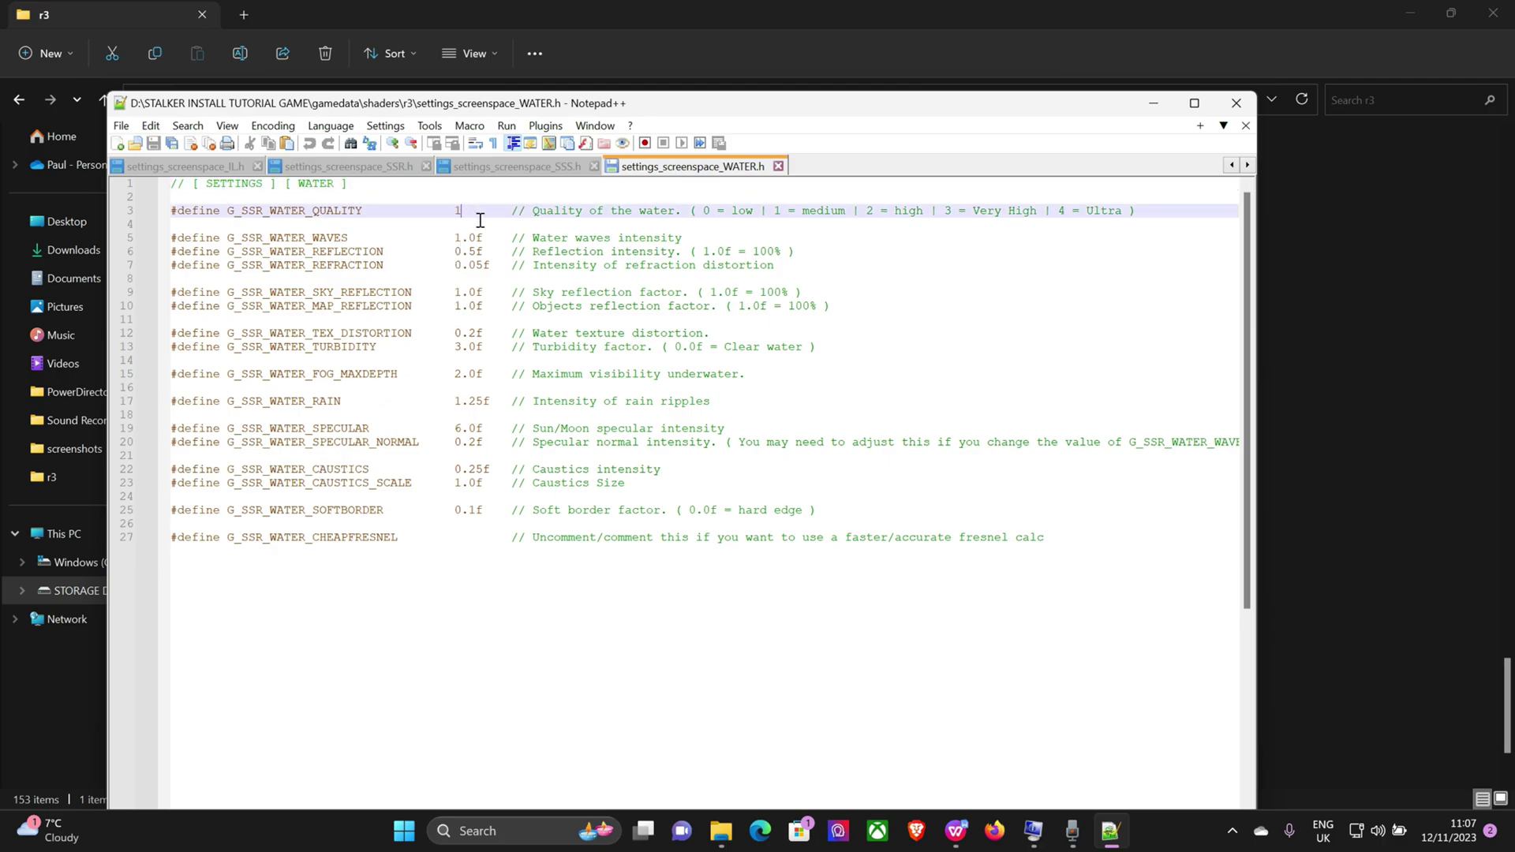
key(BackSpace)
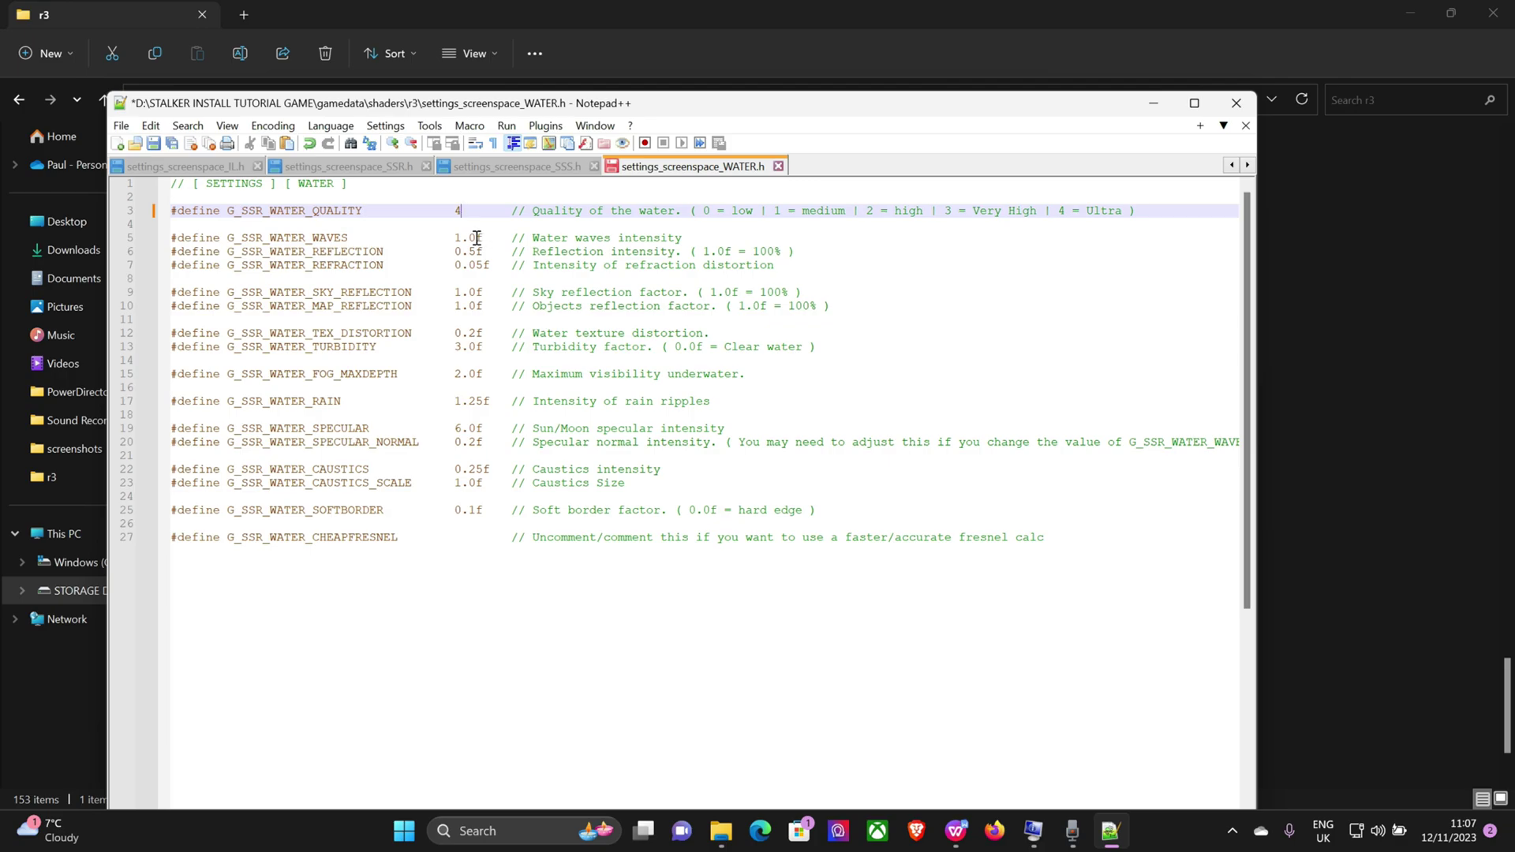
click(476, 238)
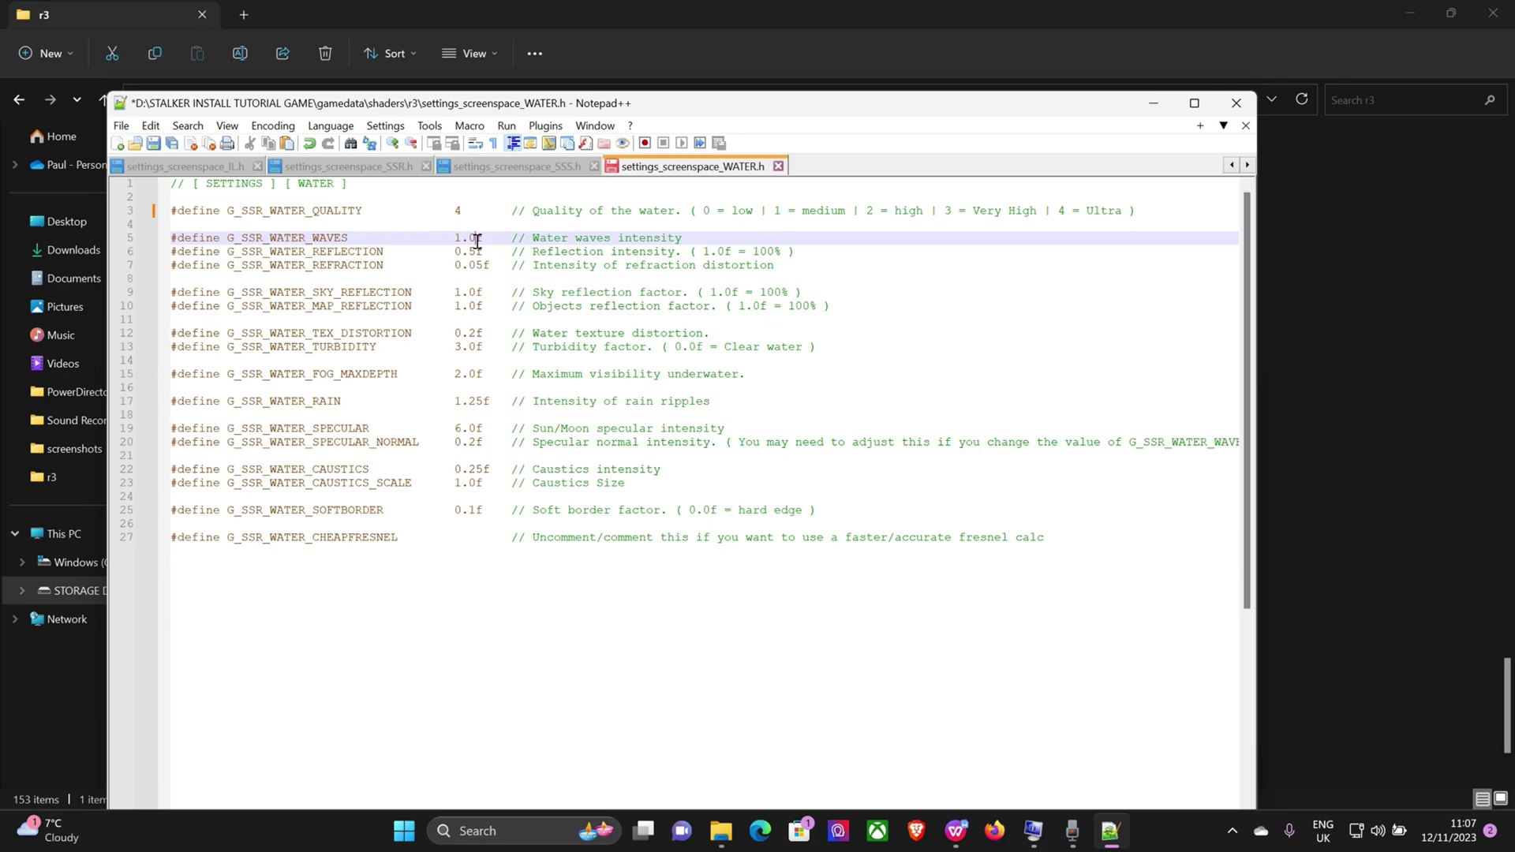
key(BackSpace)
text(3)
Set G_SSR_WATER_SPECULAR_NORMAL to 0.1f, then save the water settings file and close the editor.
drag(1257, 481, 1306, 477)
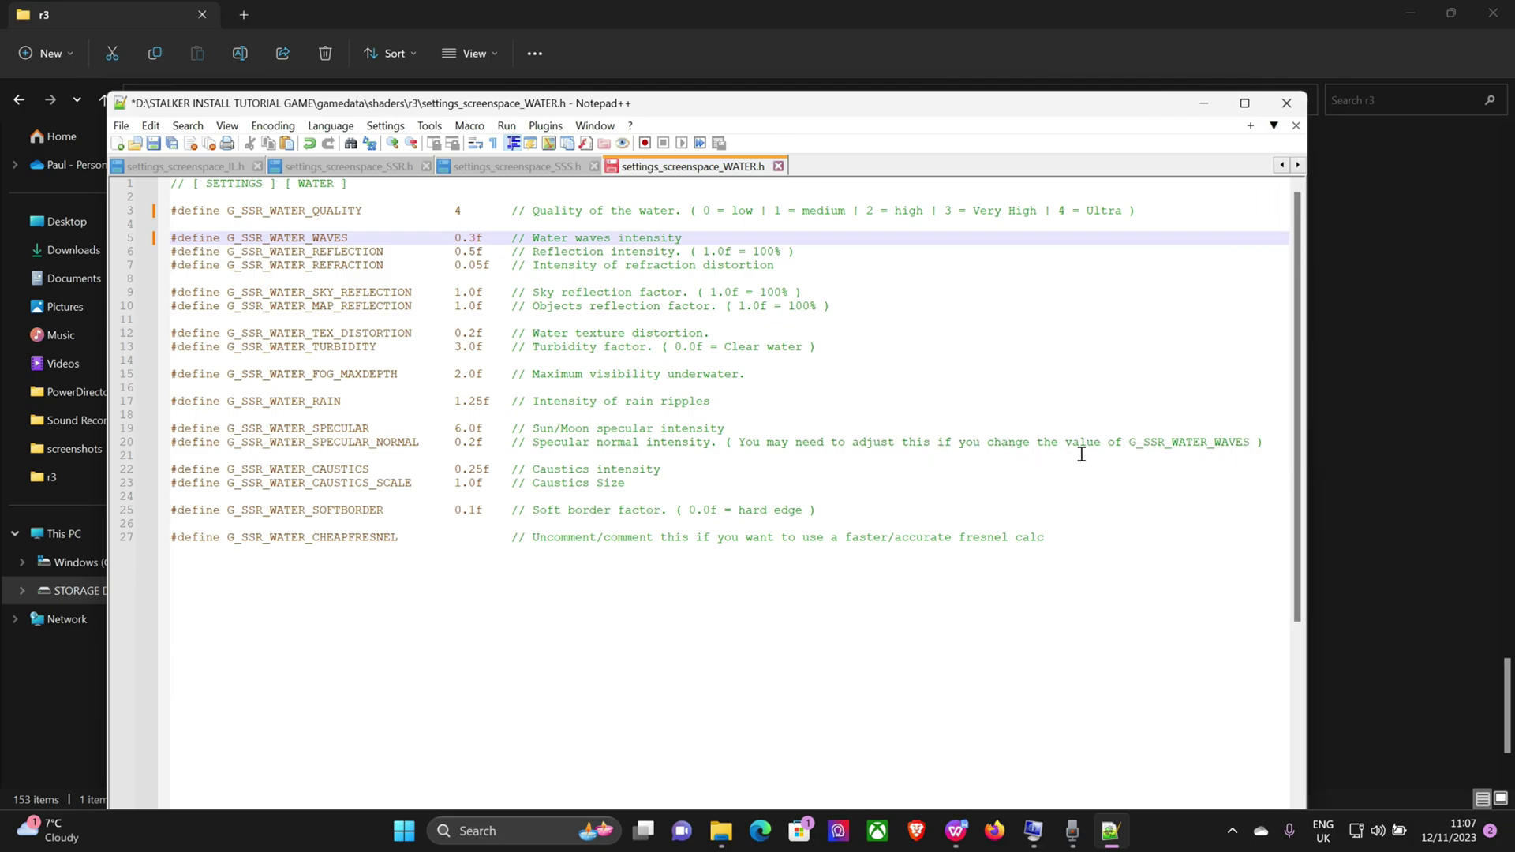
click(472, 443)
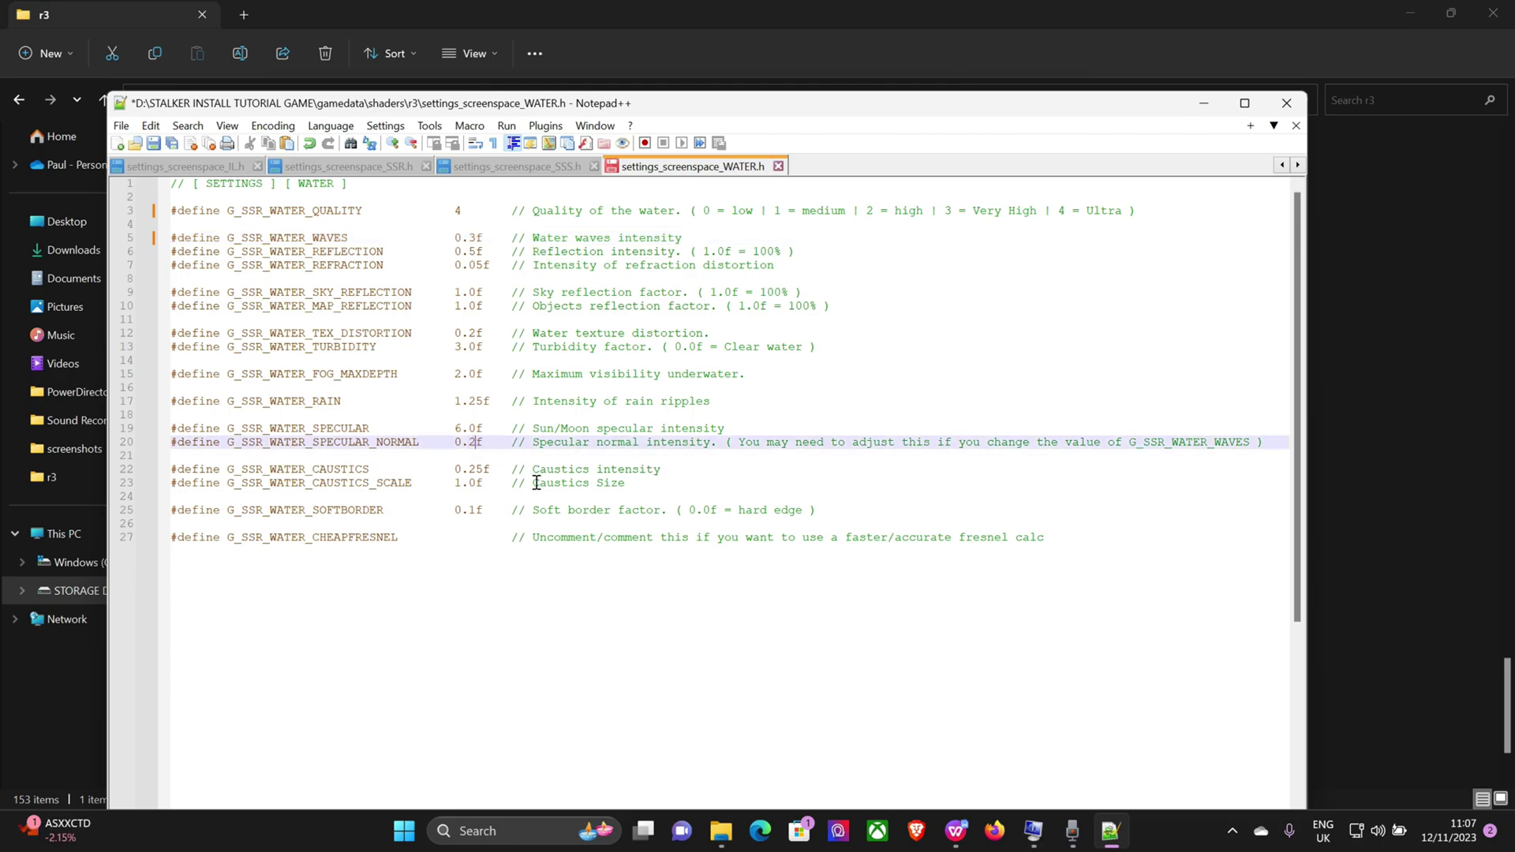
key(Delete)
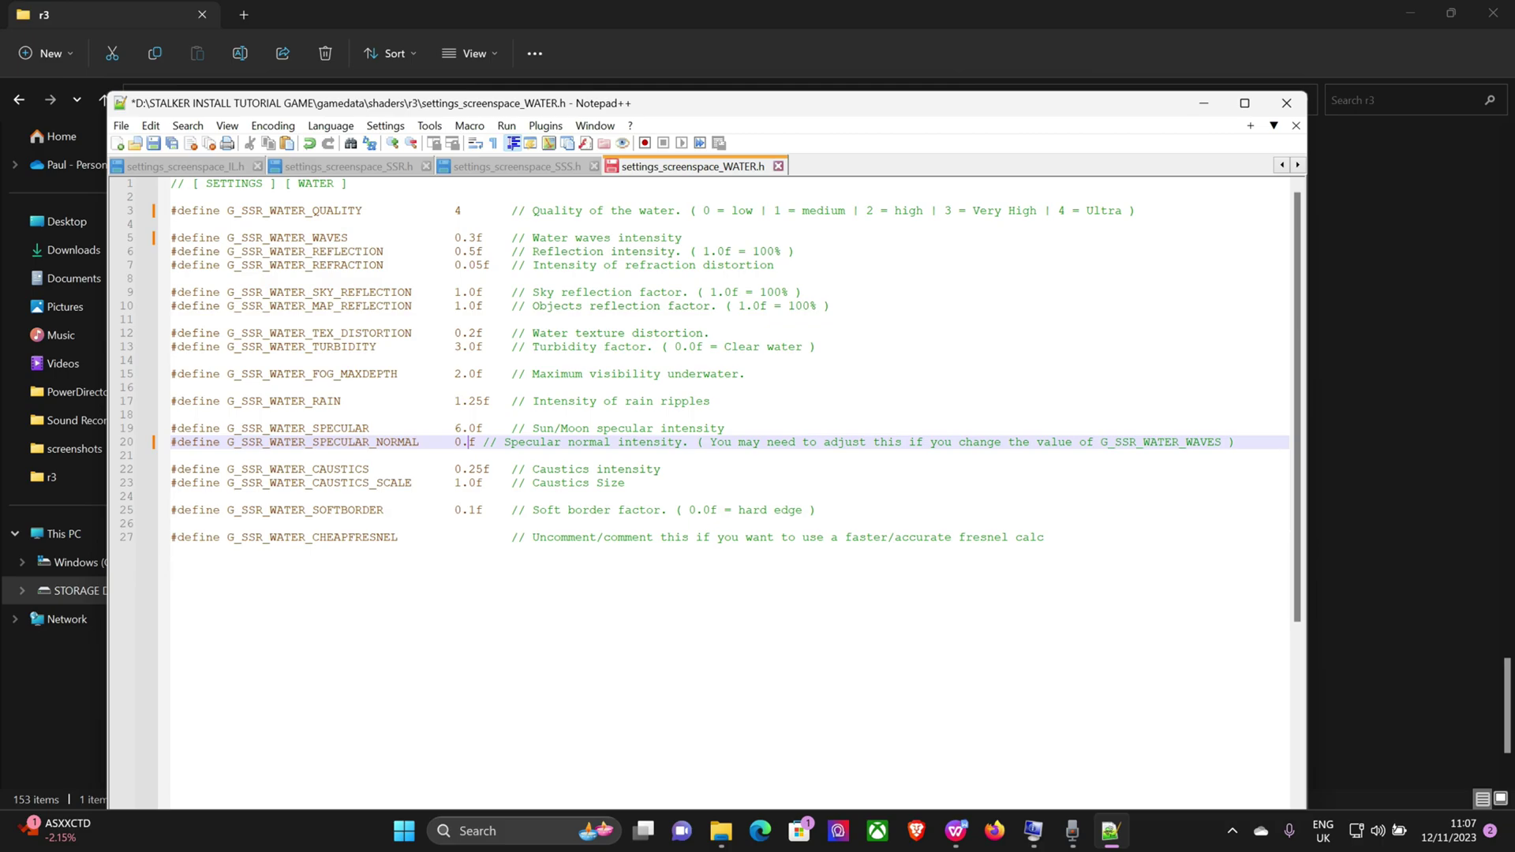
text(1f)
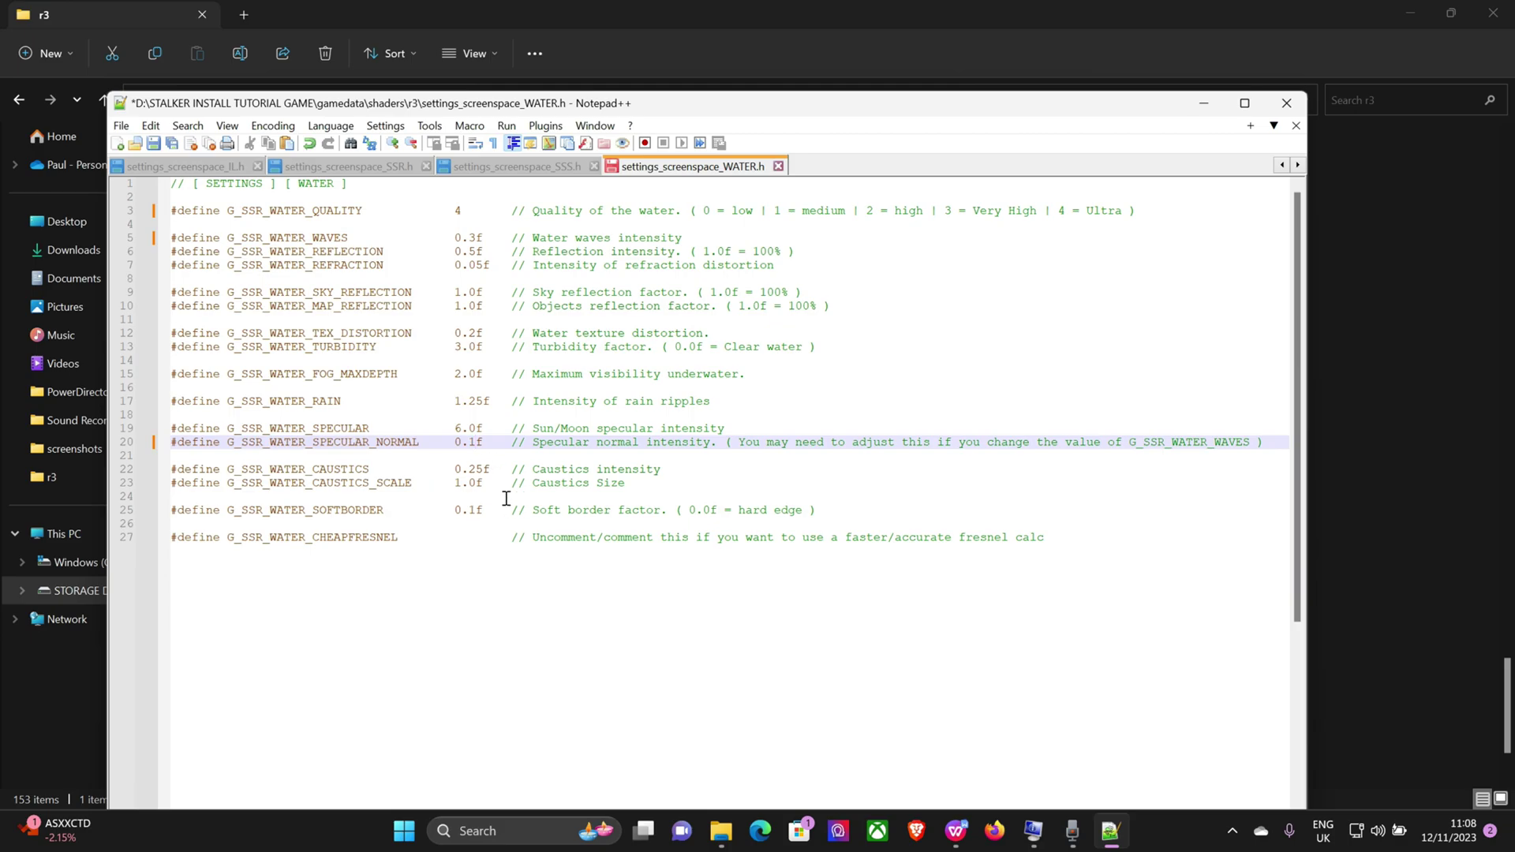
click(122, 128)
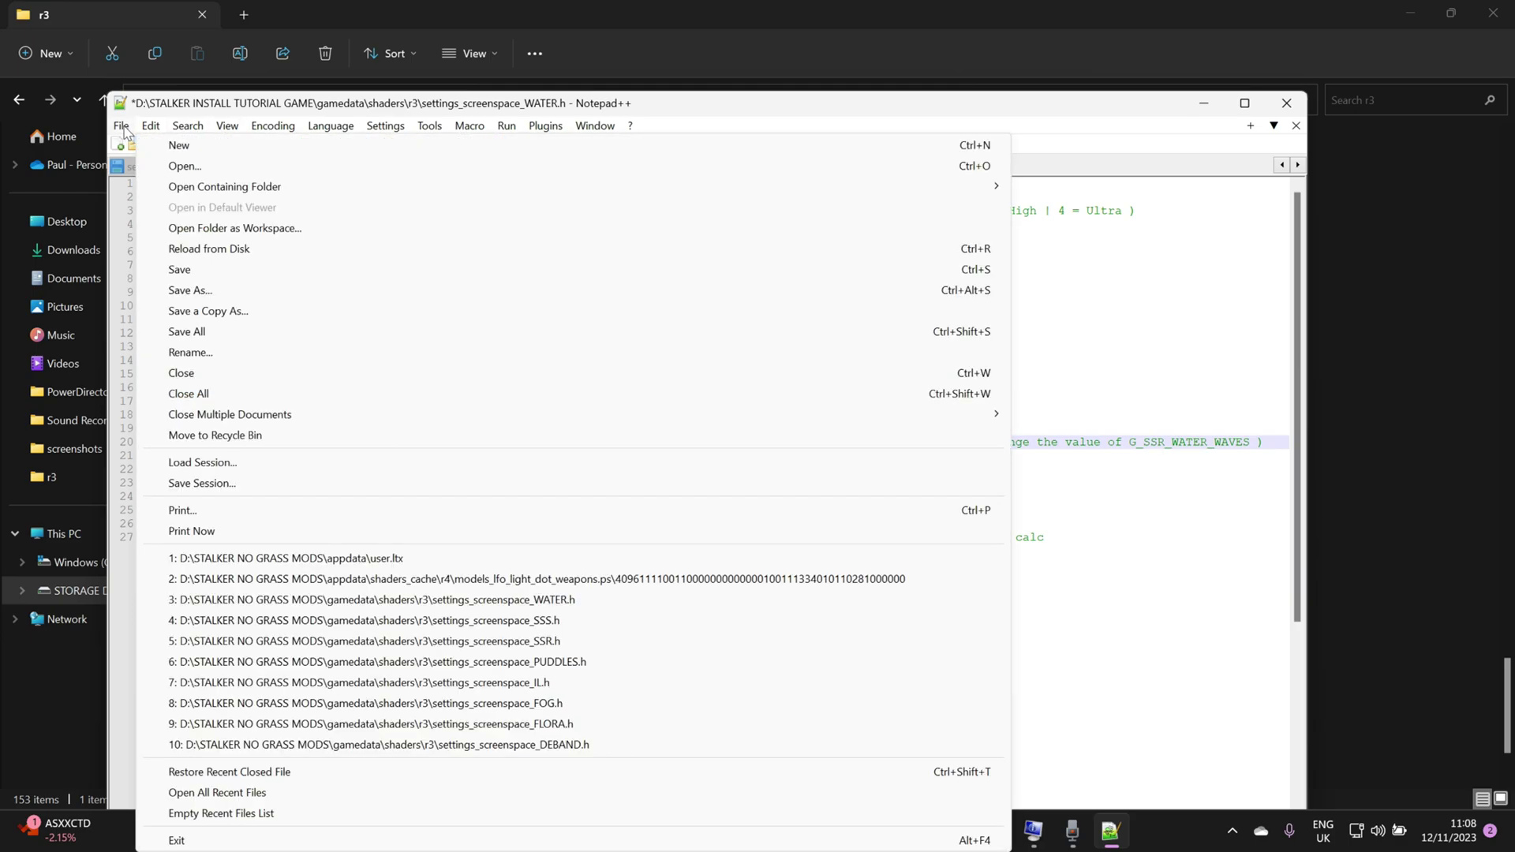
click(203, 269)
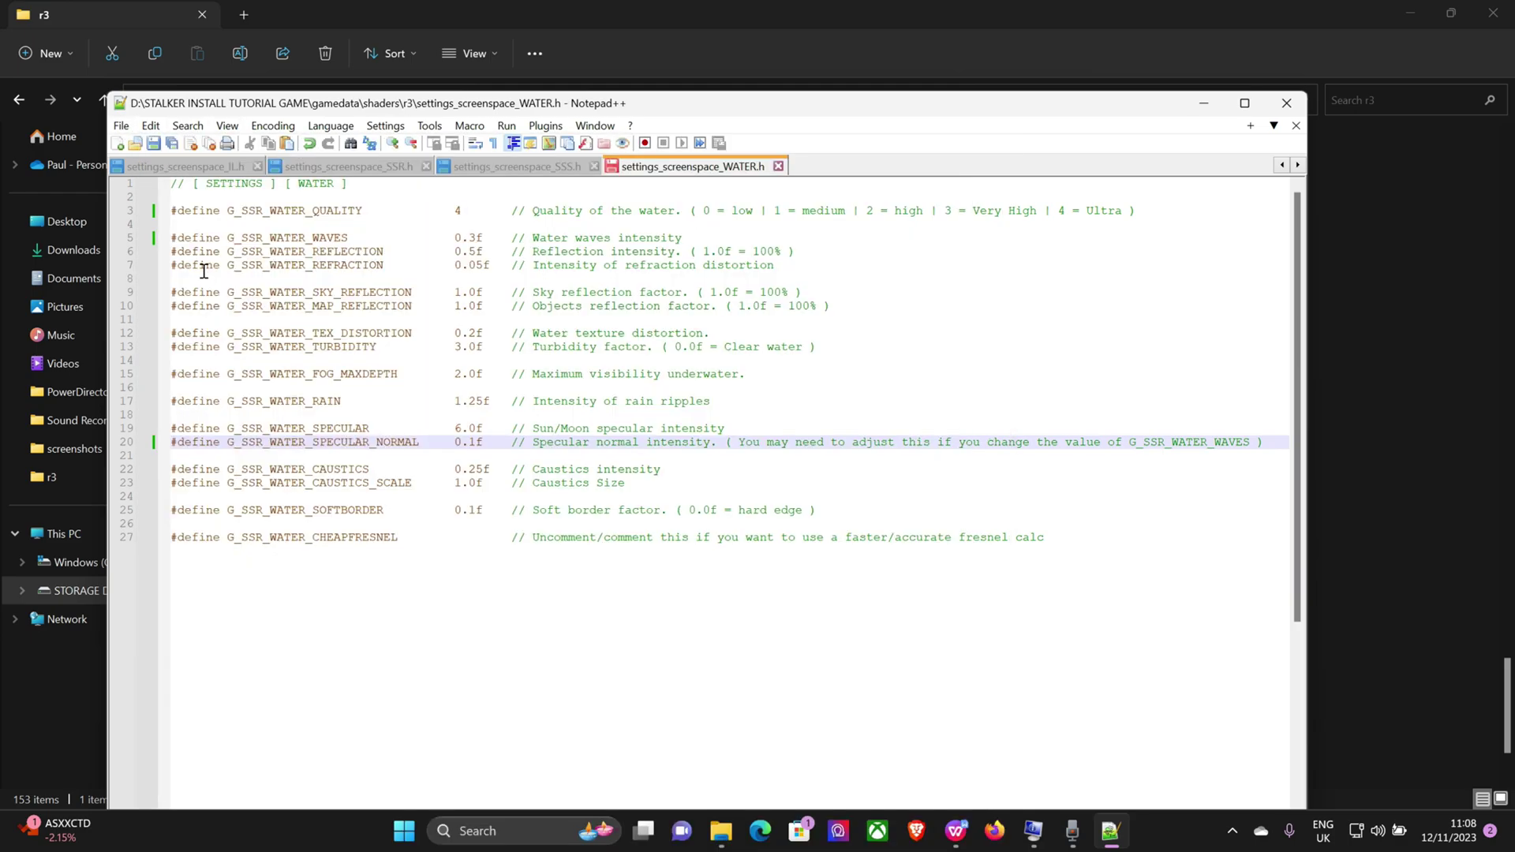
click(1287, 102)
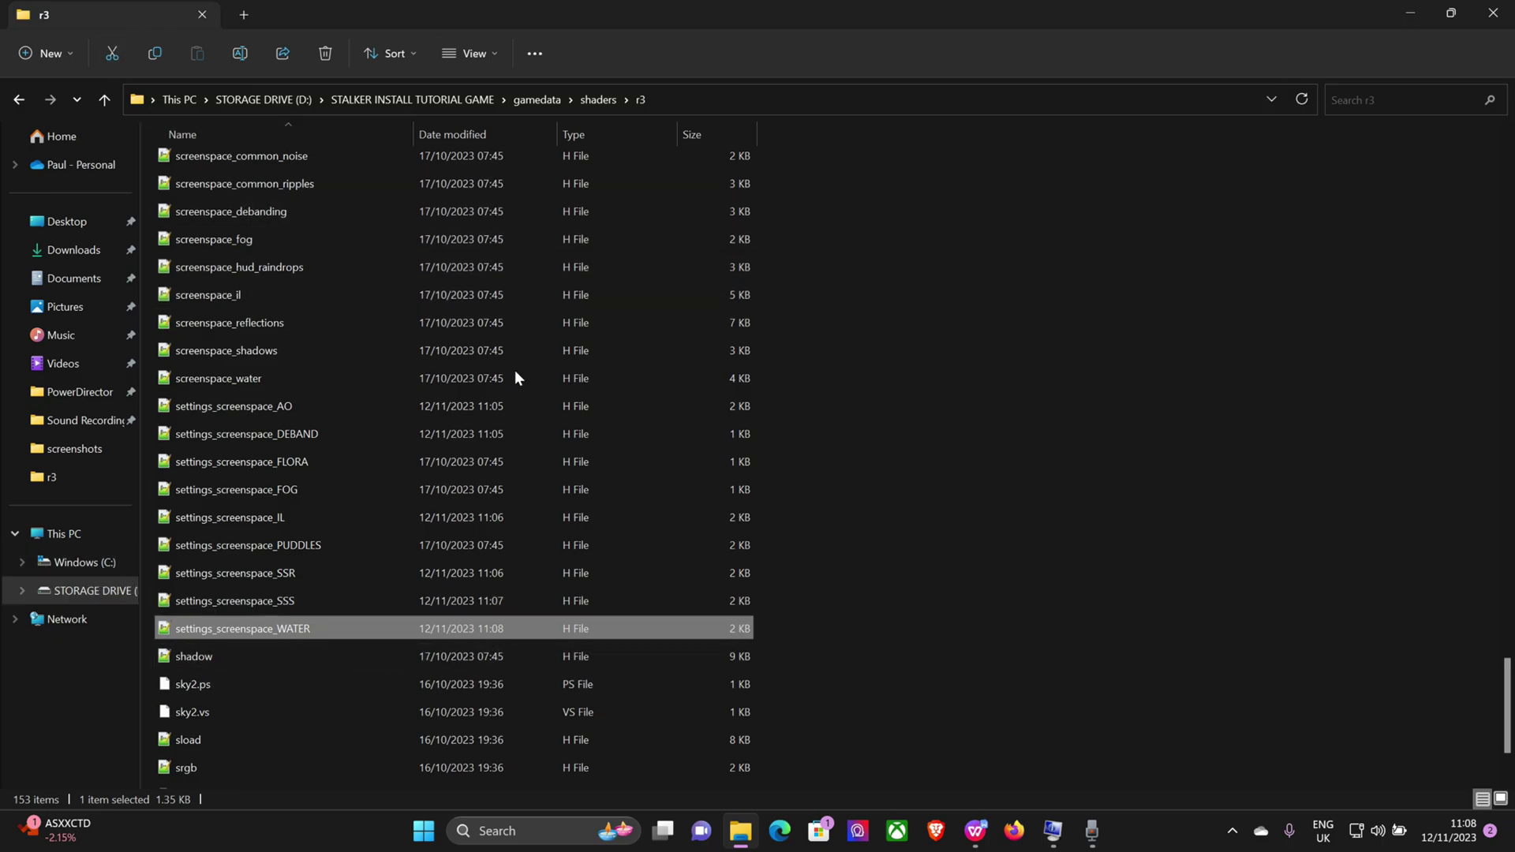
Return to the STALKER INSTALL TUTORIAL GAME folder and start the game through AnomalyLauncher.
click(20, 100)
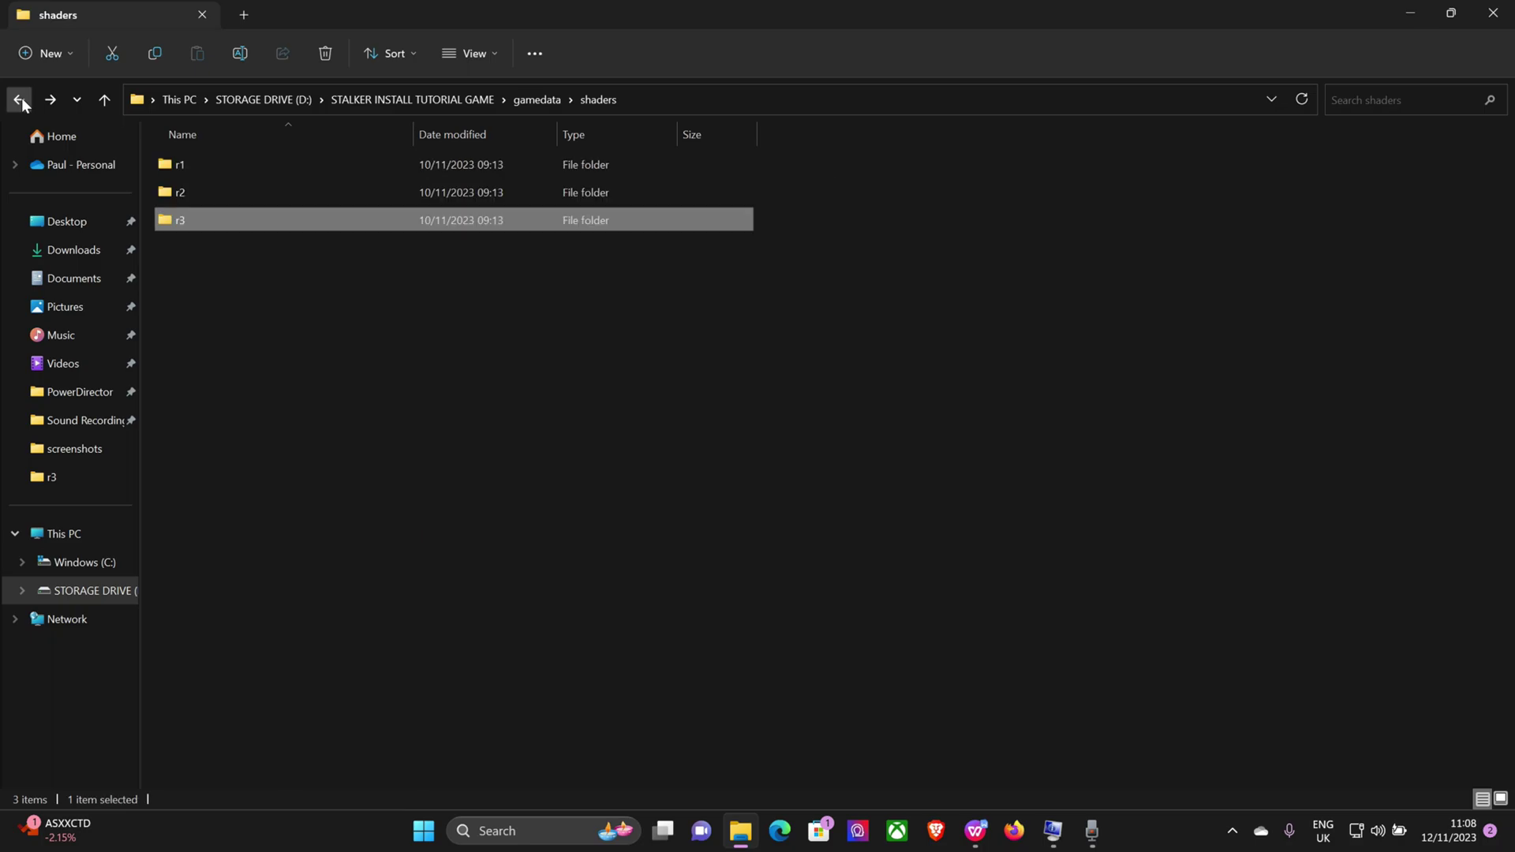
click(20, 101)
click(20, 100)
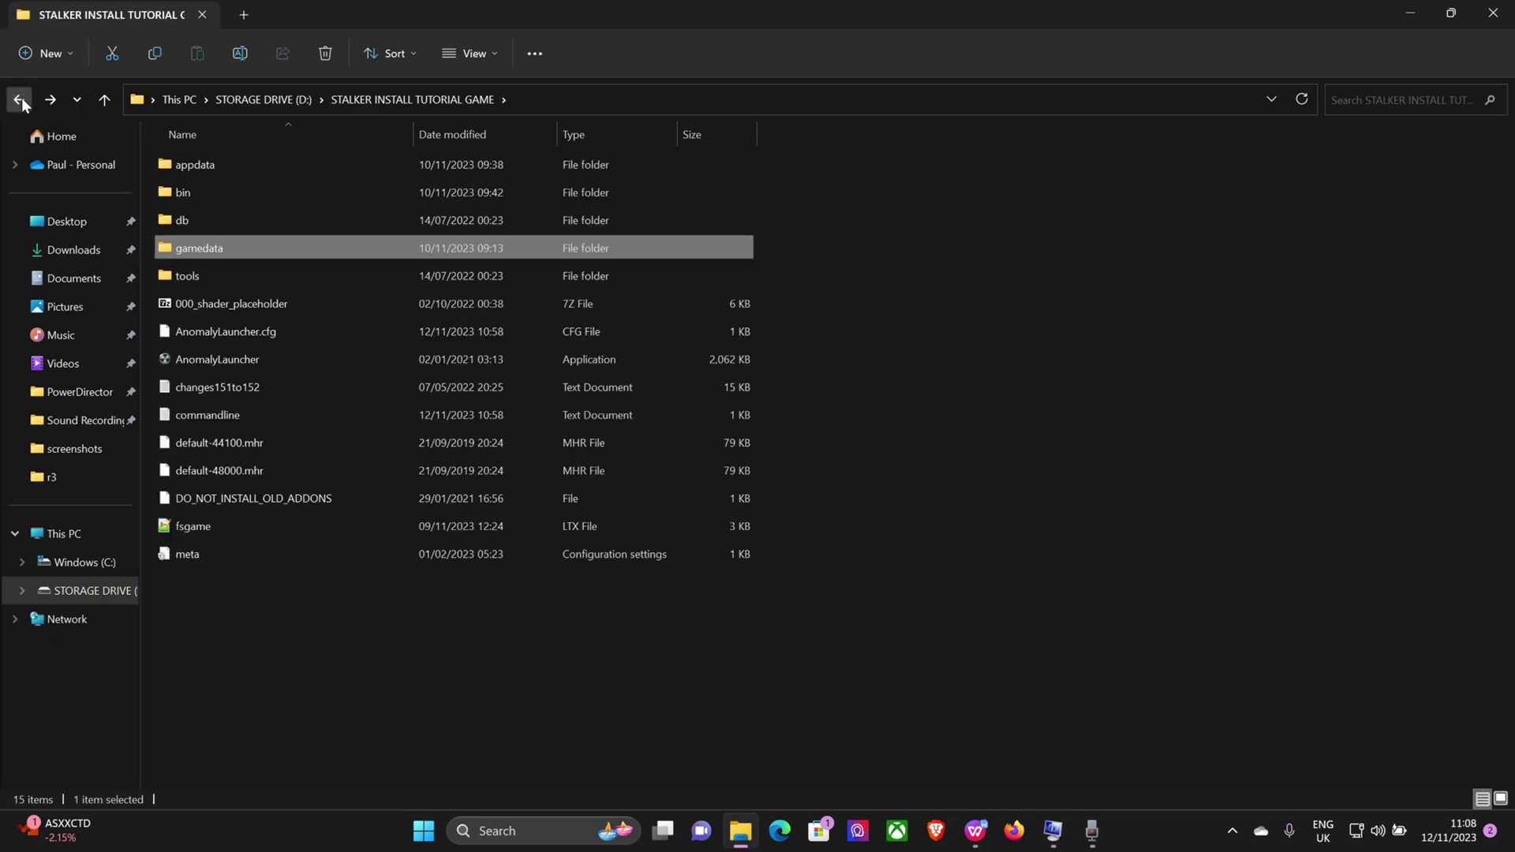
double_click(339, 361)
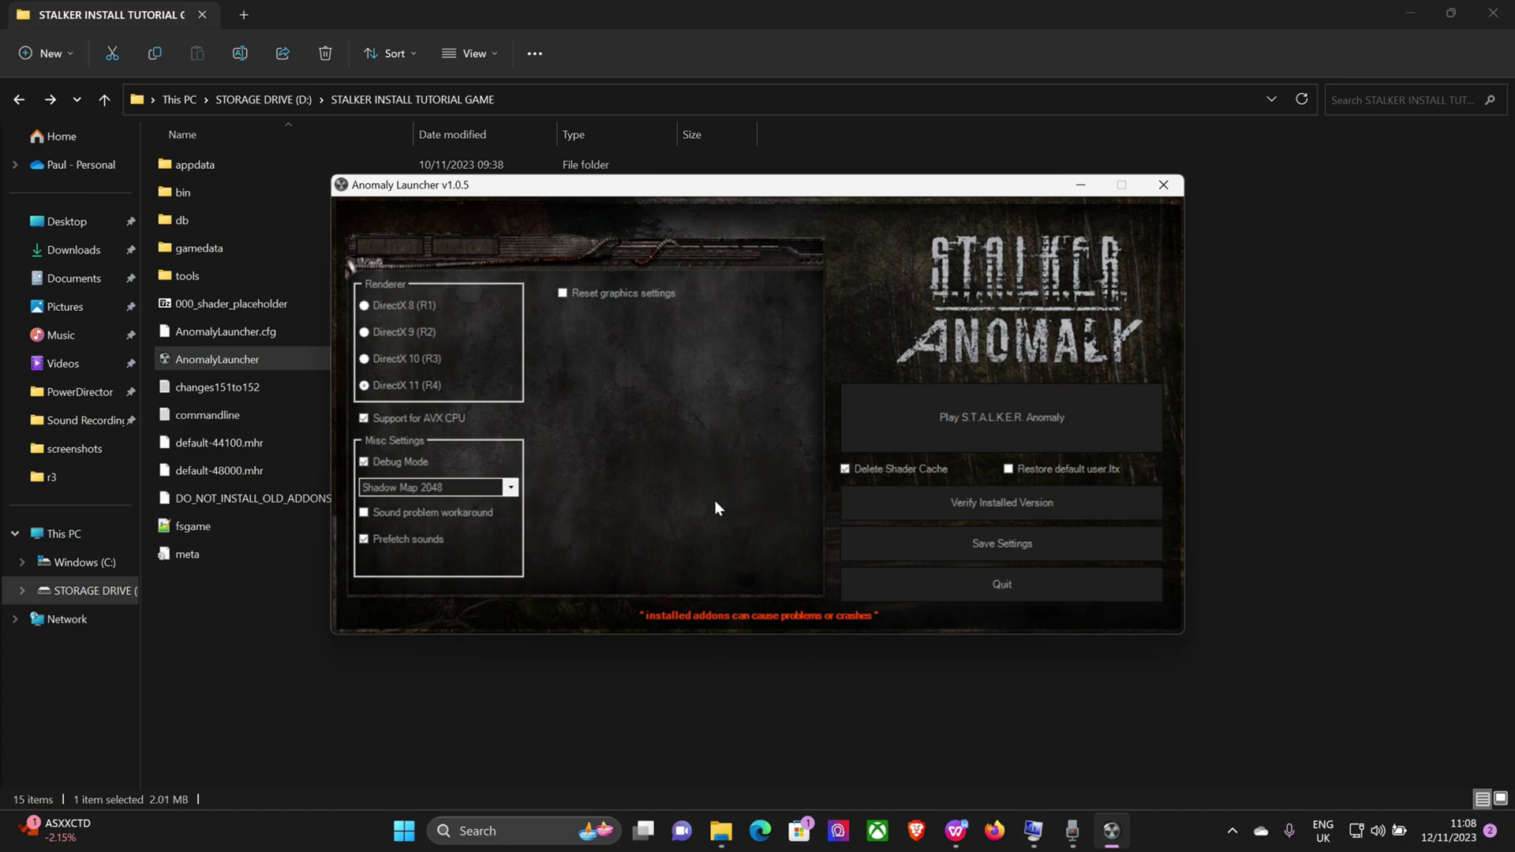
click(953, 420)
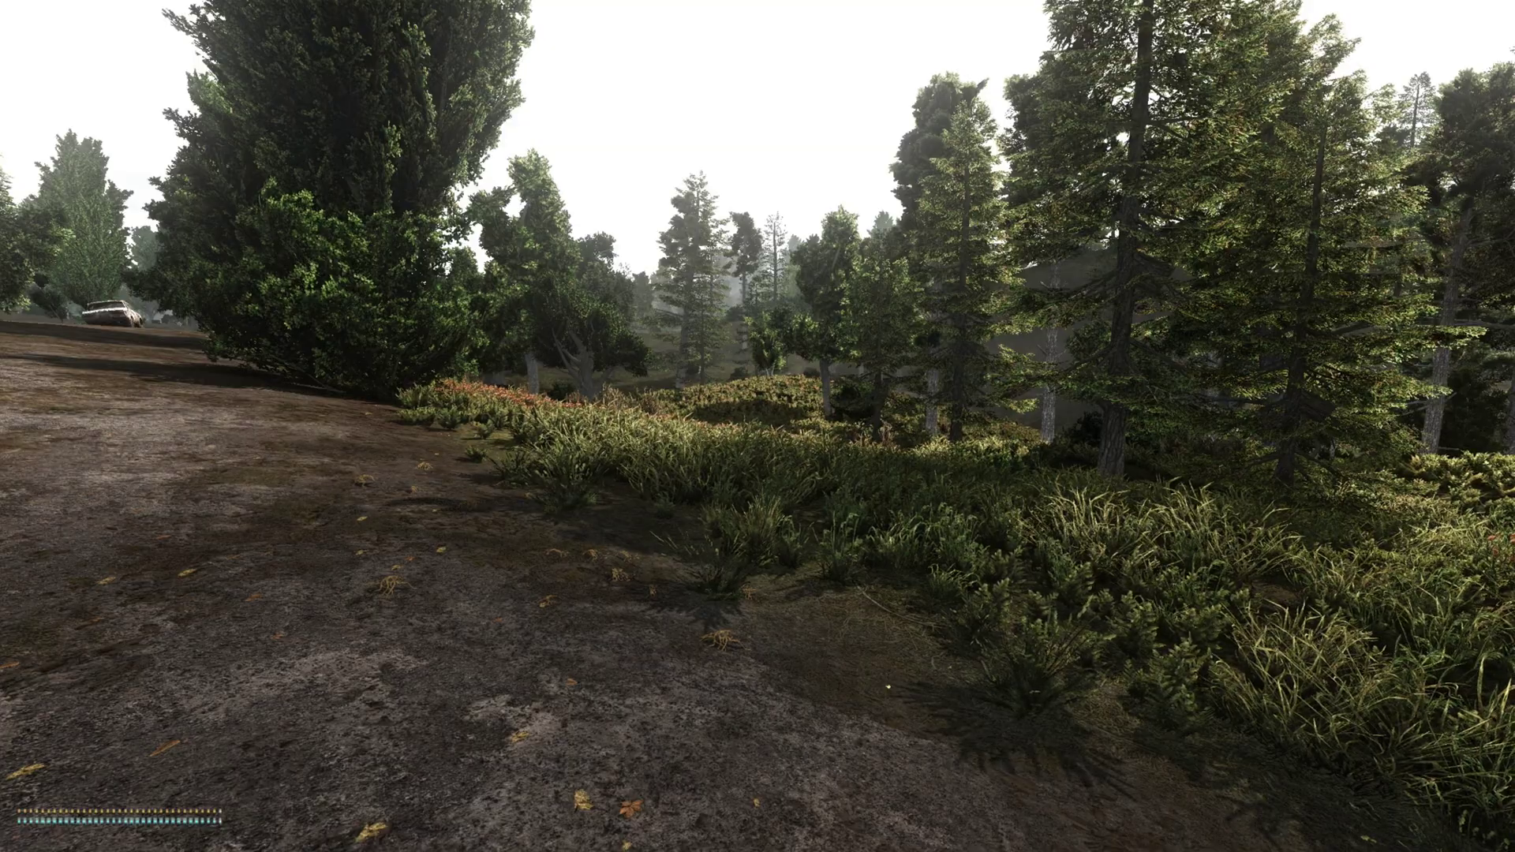
Open the Weather editor from the in-game debug menu and start weather playback.
mouse_move(758, 427)
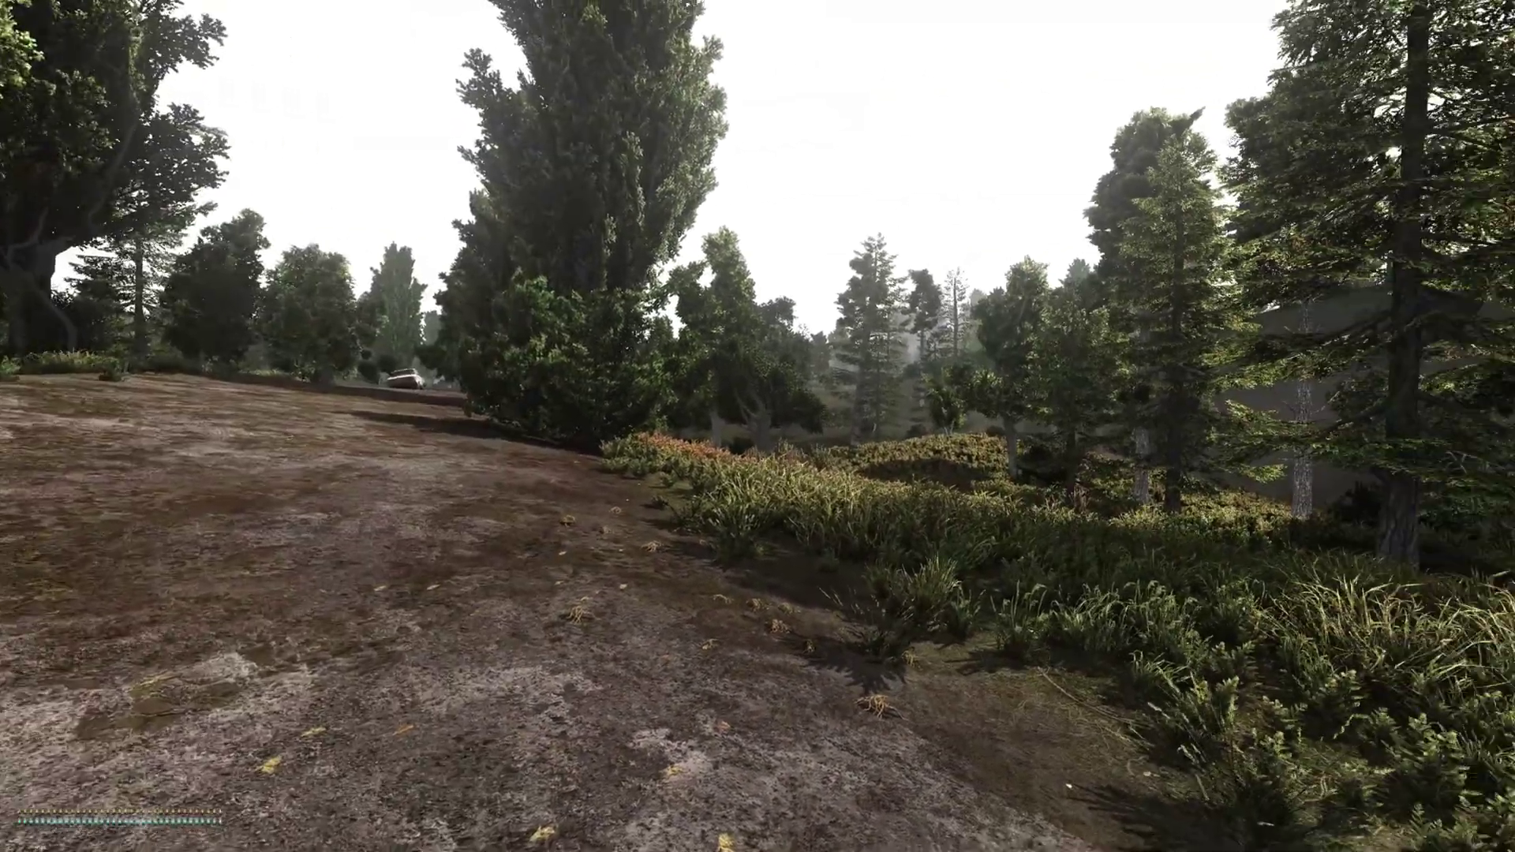
key(F7)
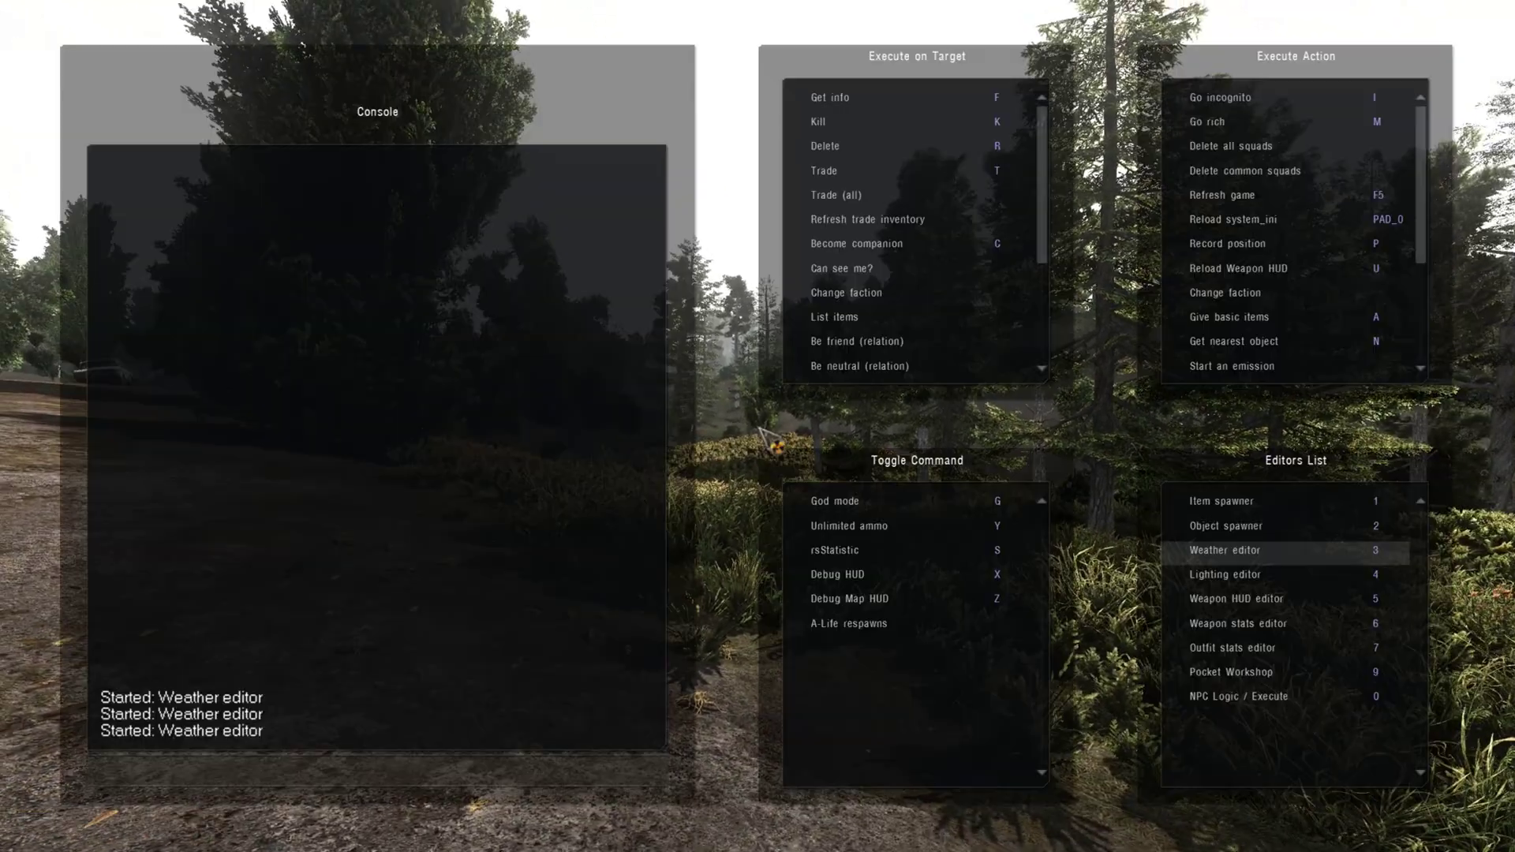
click(1073, 549)
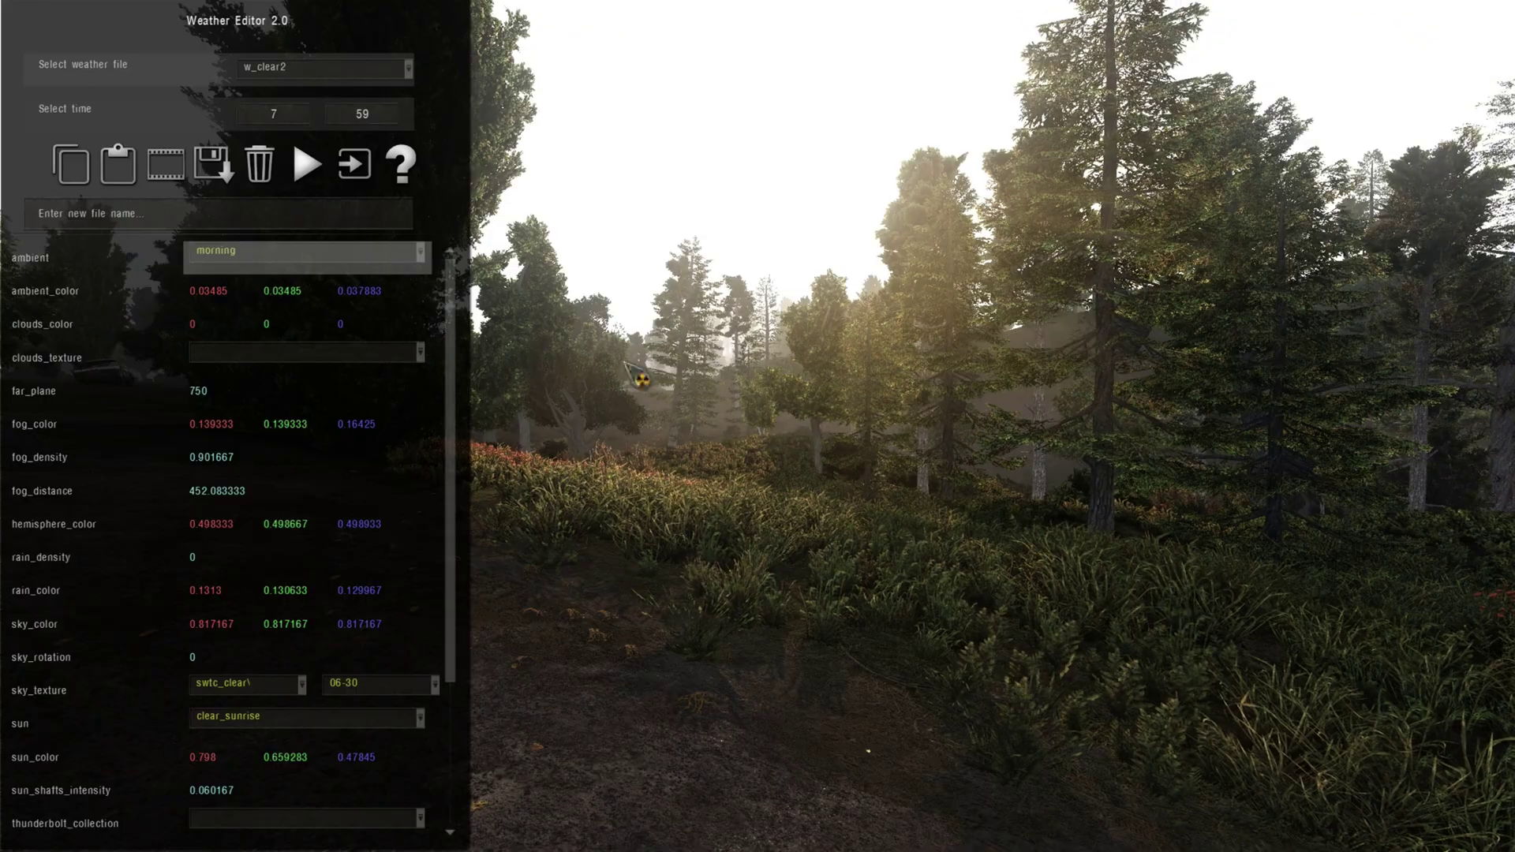
click(308, 164)
mouse_move(758, 426)
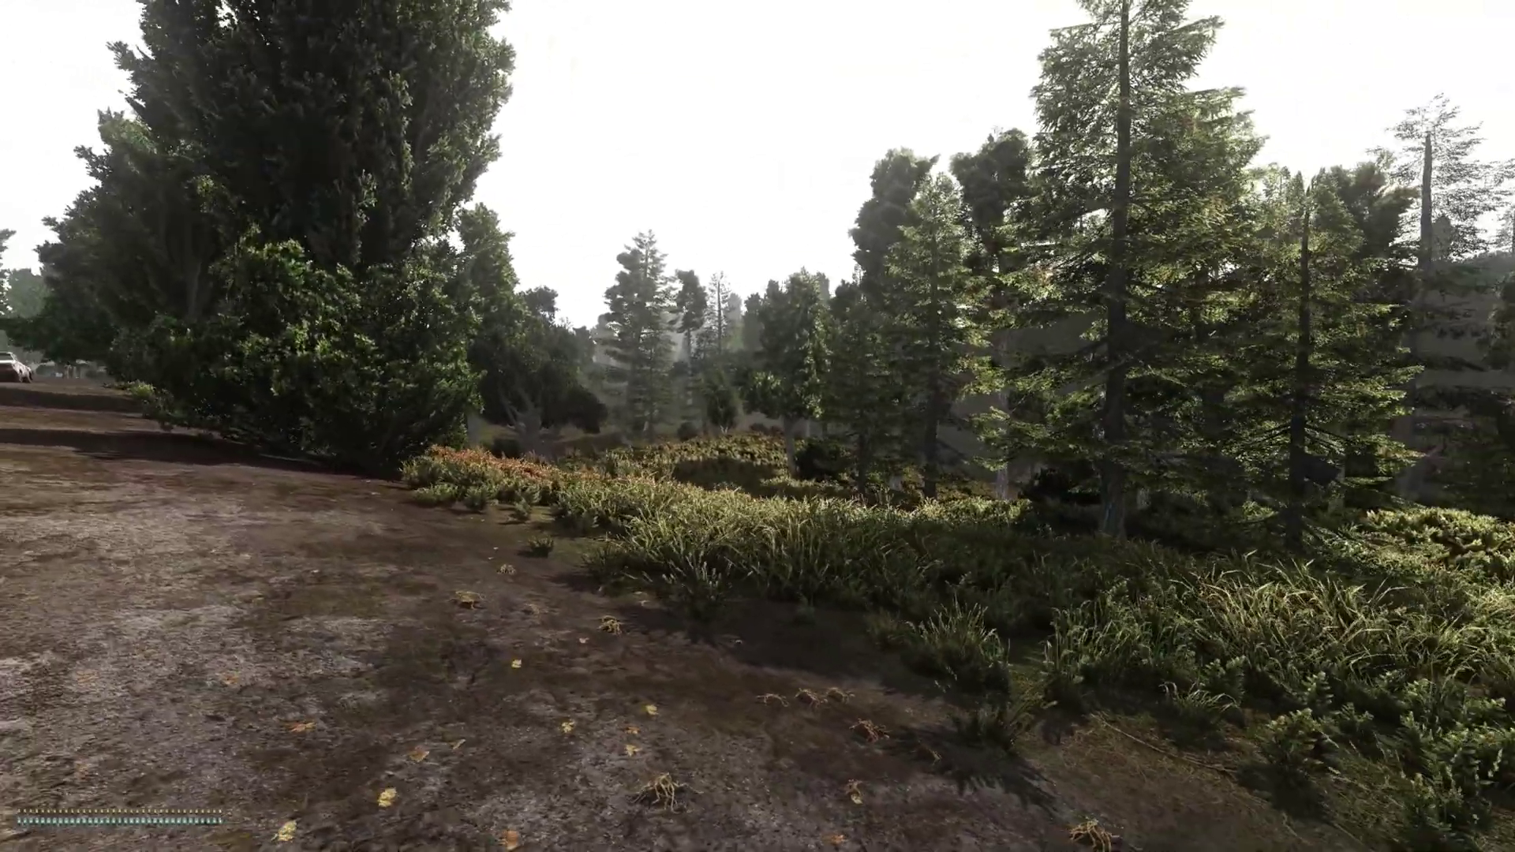
Open the basic light settings from the game's basic video settings.
key(Escape)
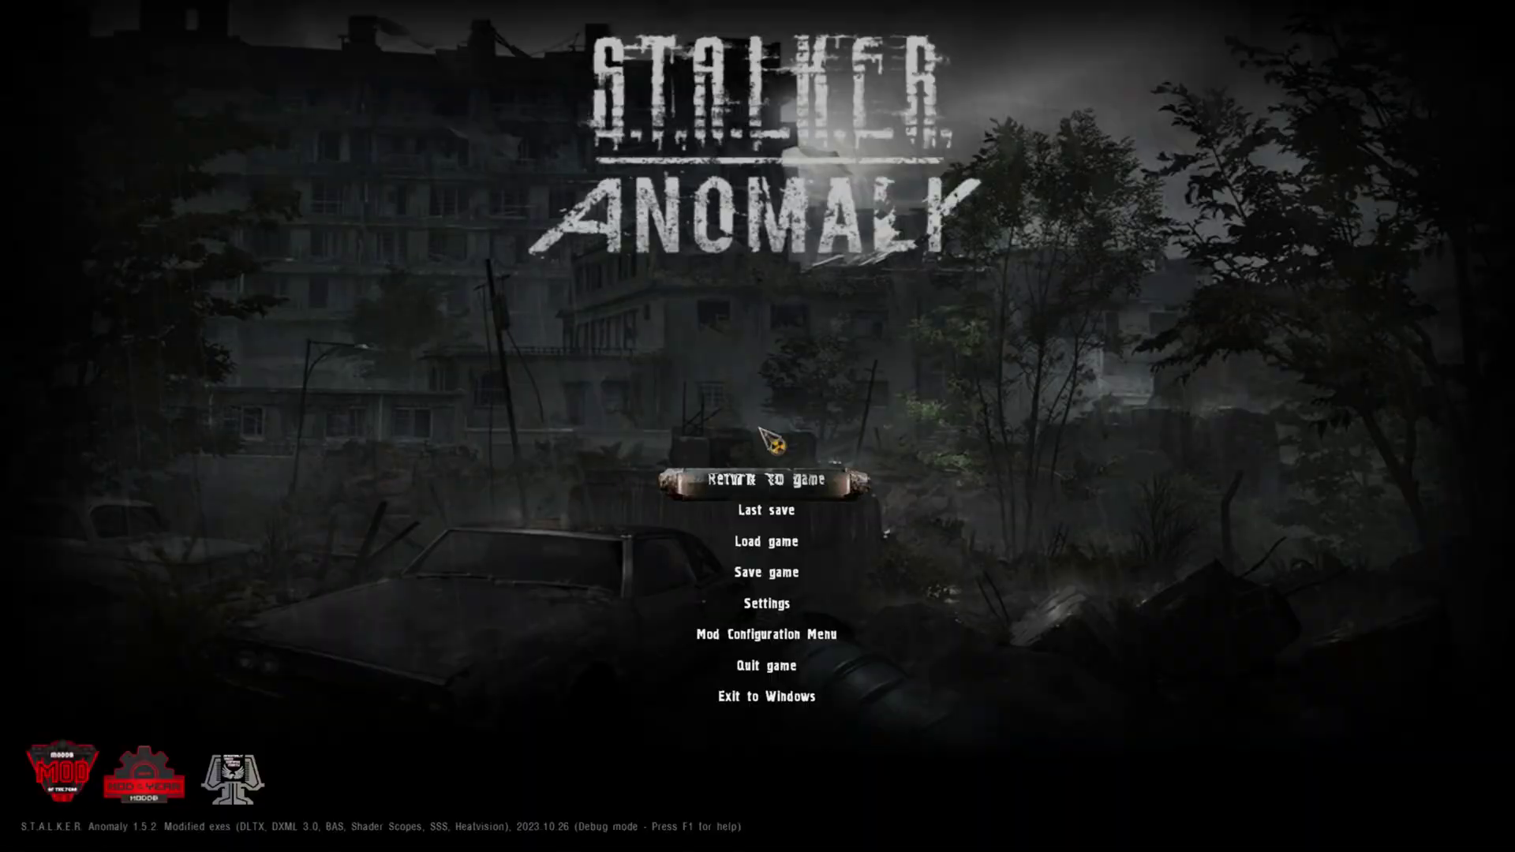
click(772, 601)
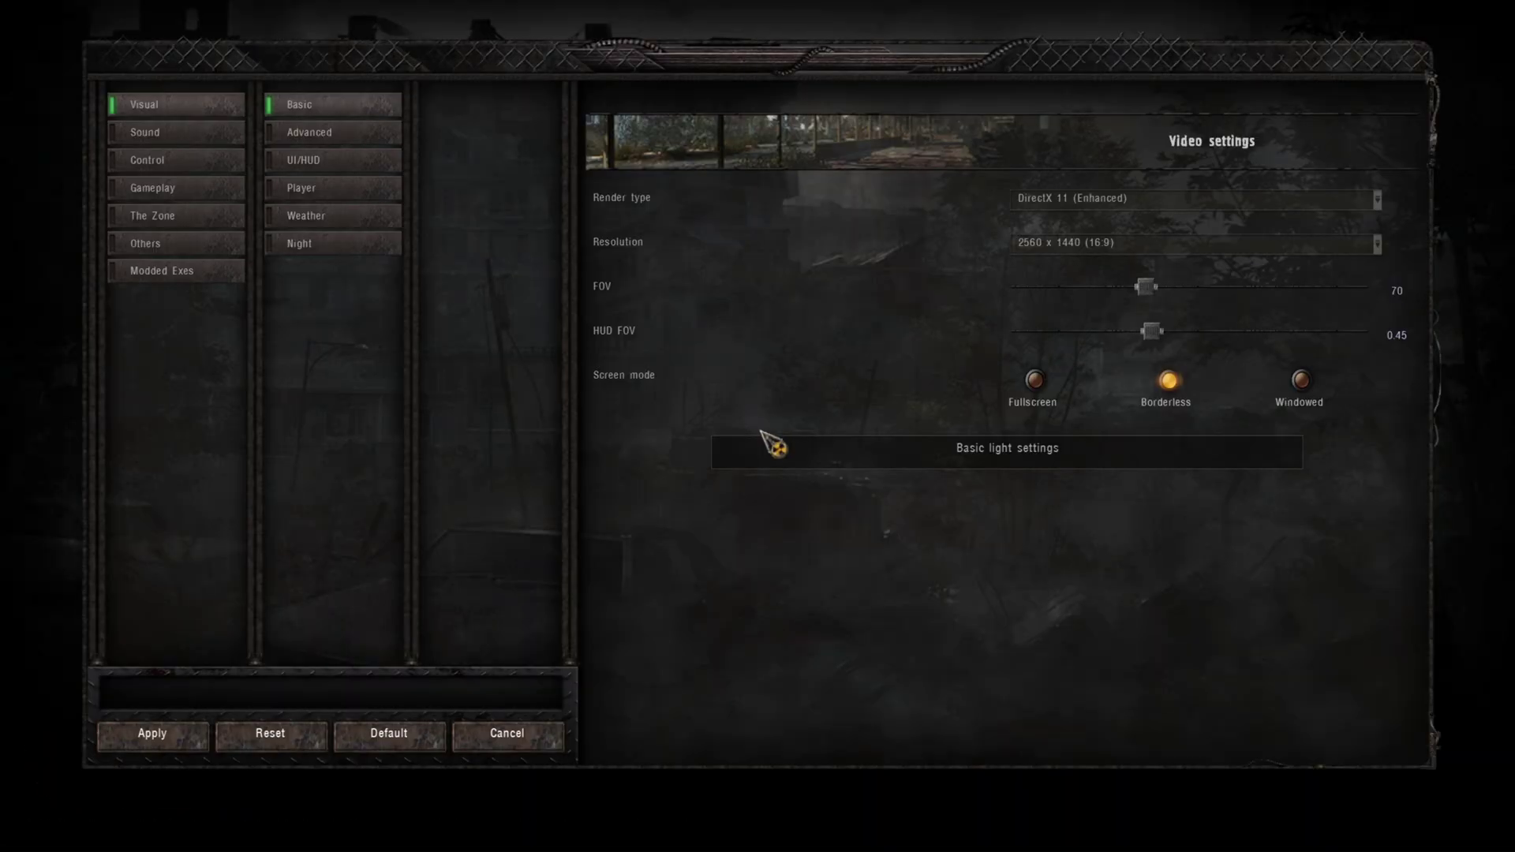
click(943, 452)
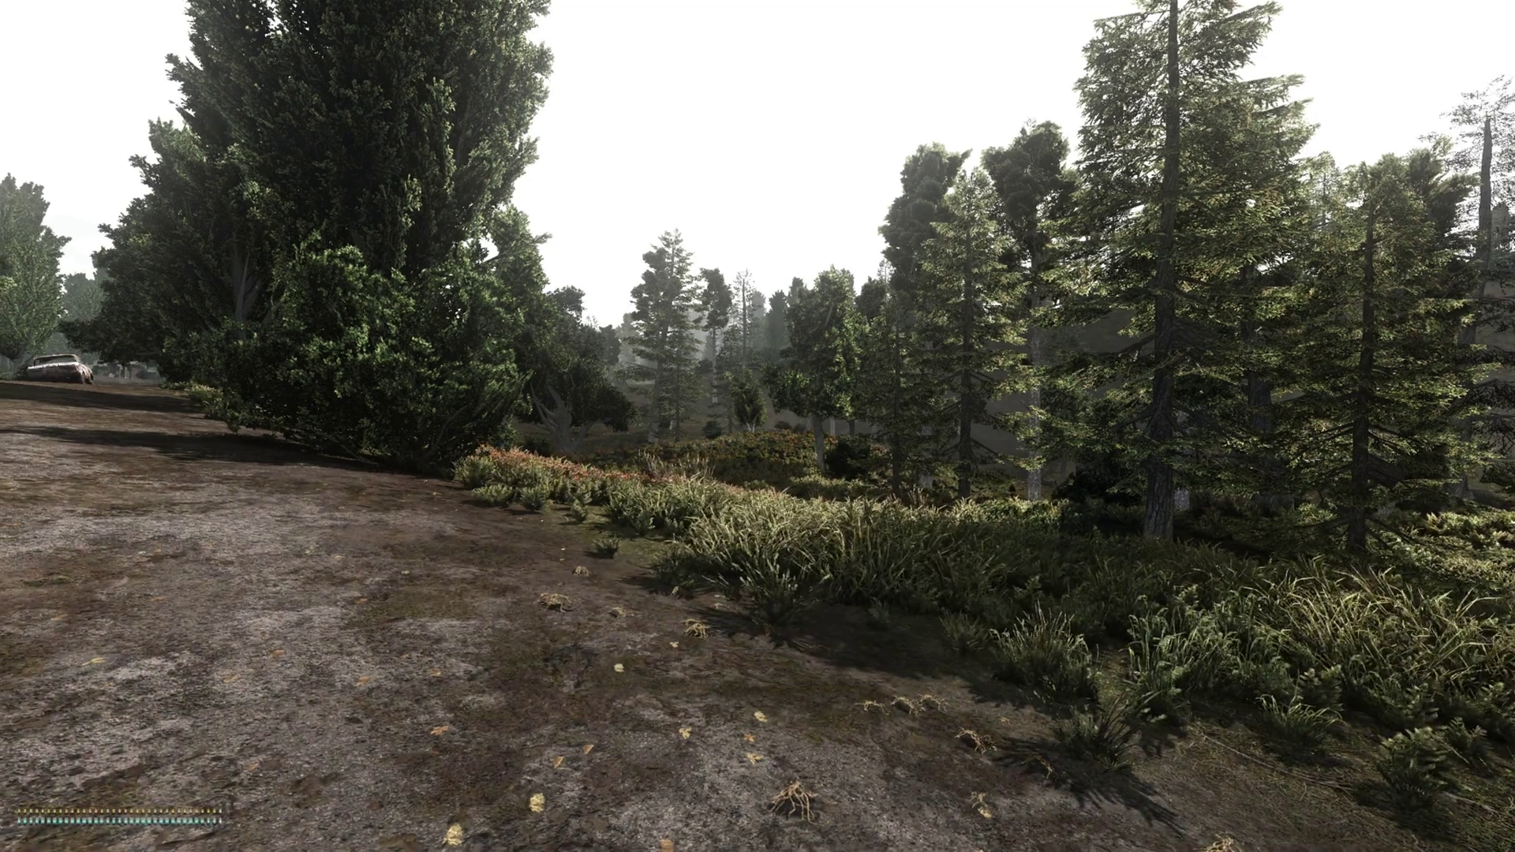
Walk around the roadside clearing to examine how the grass, trees and shadows are rendered.
key(w)
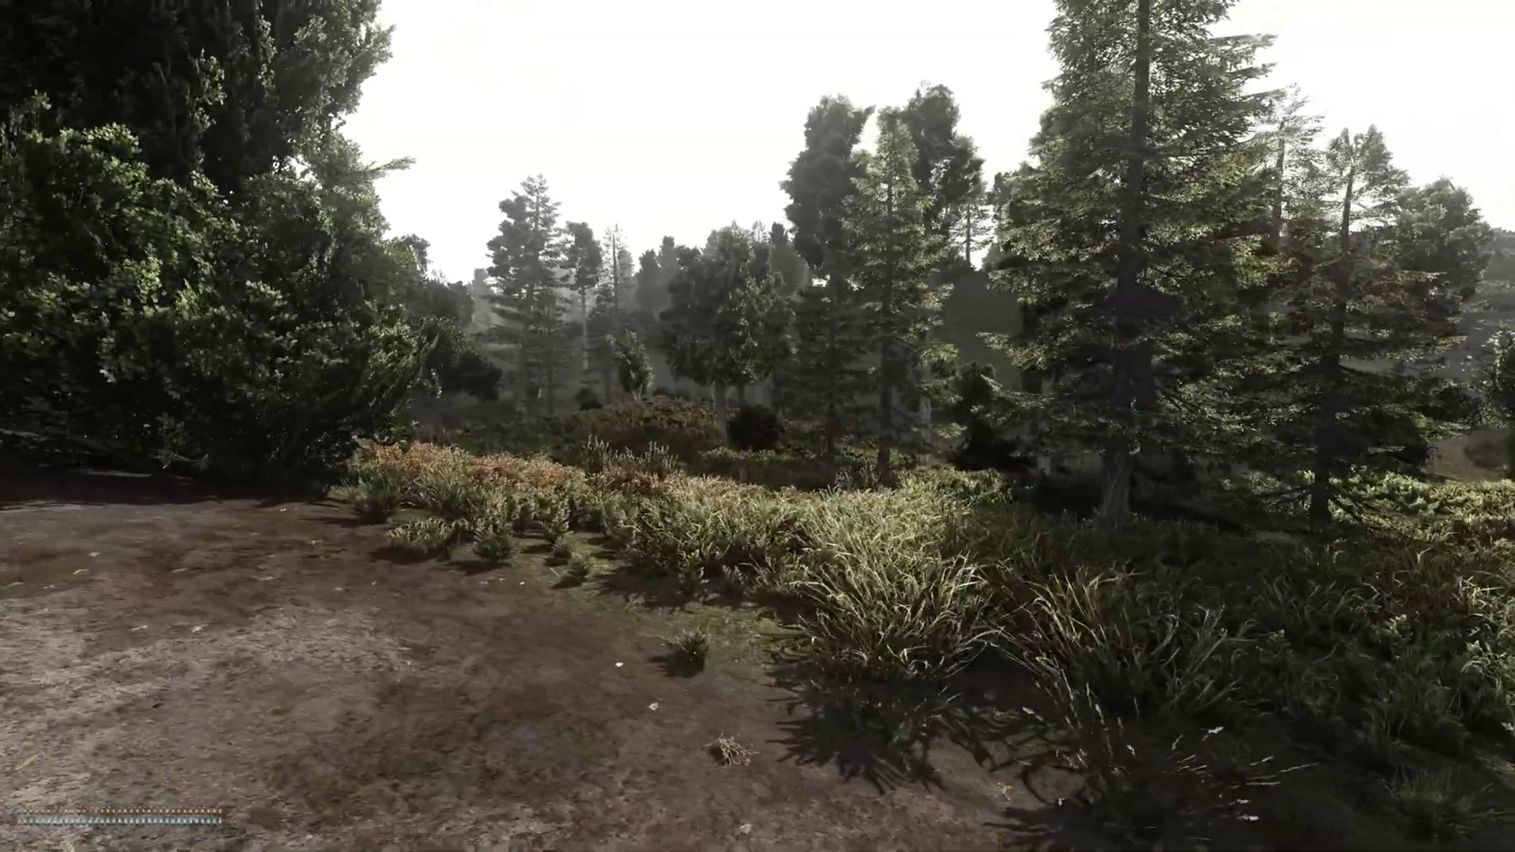
key(w)
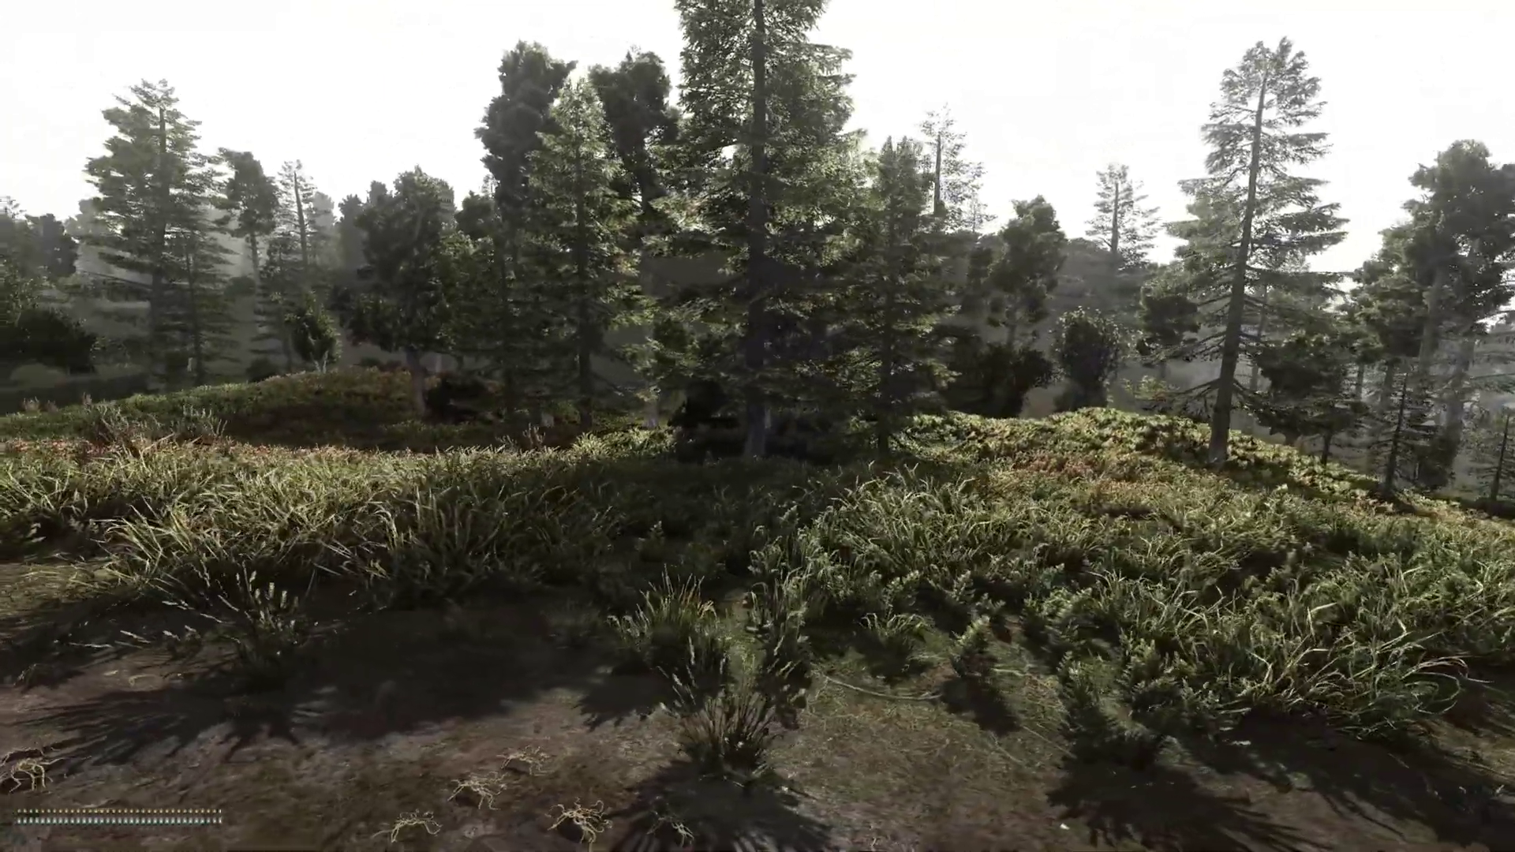
key(w)
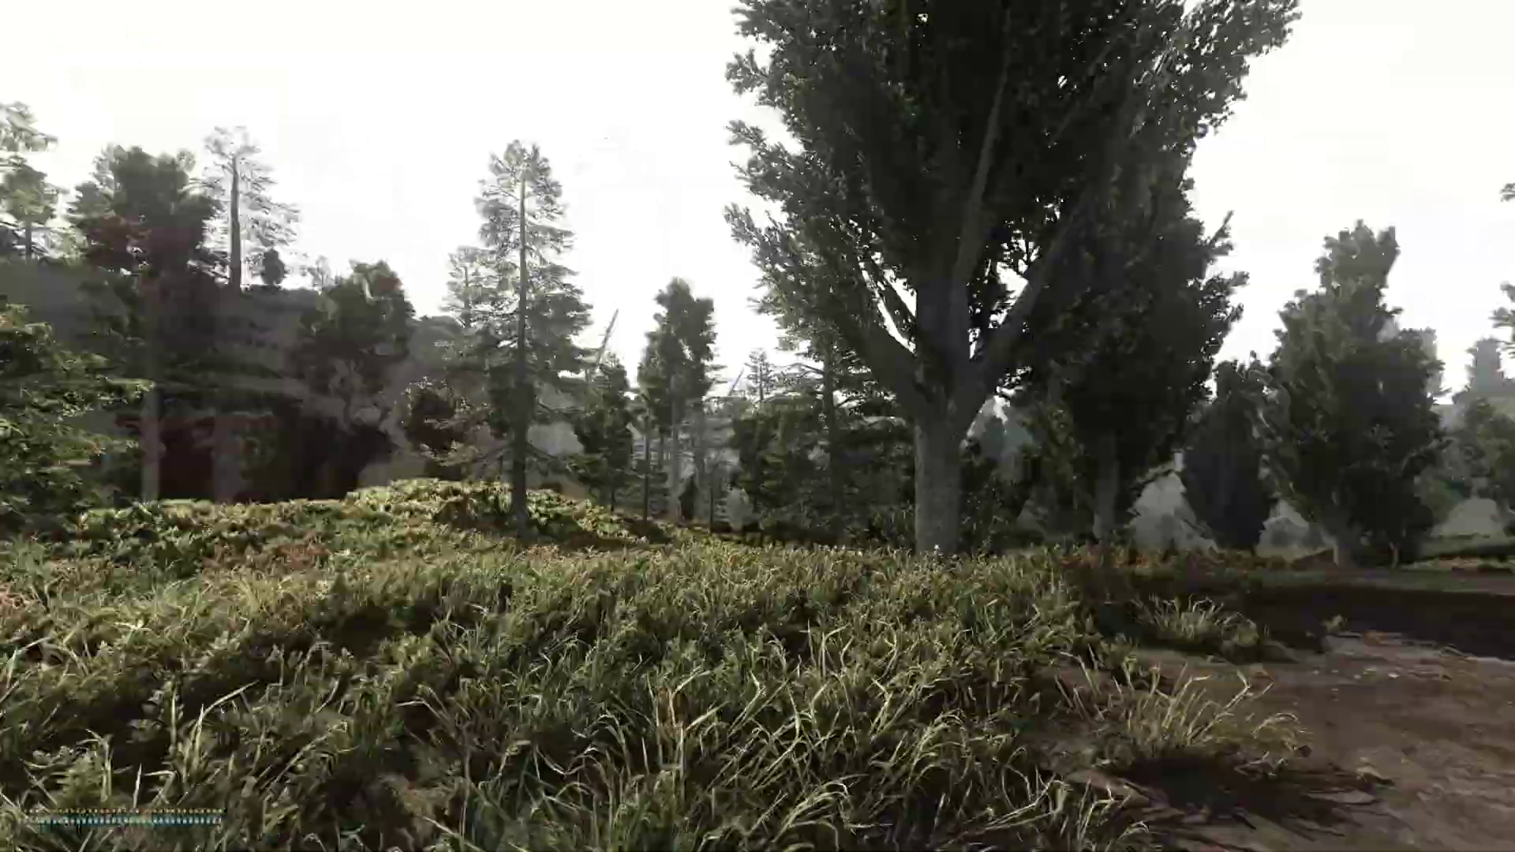
key(w)
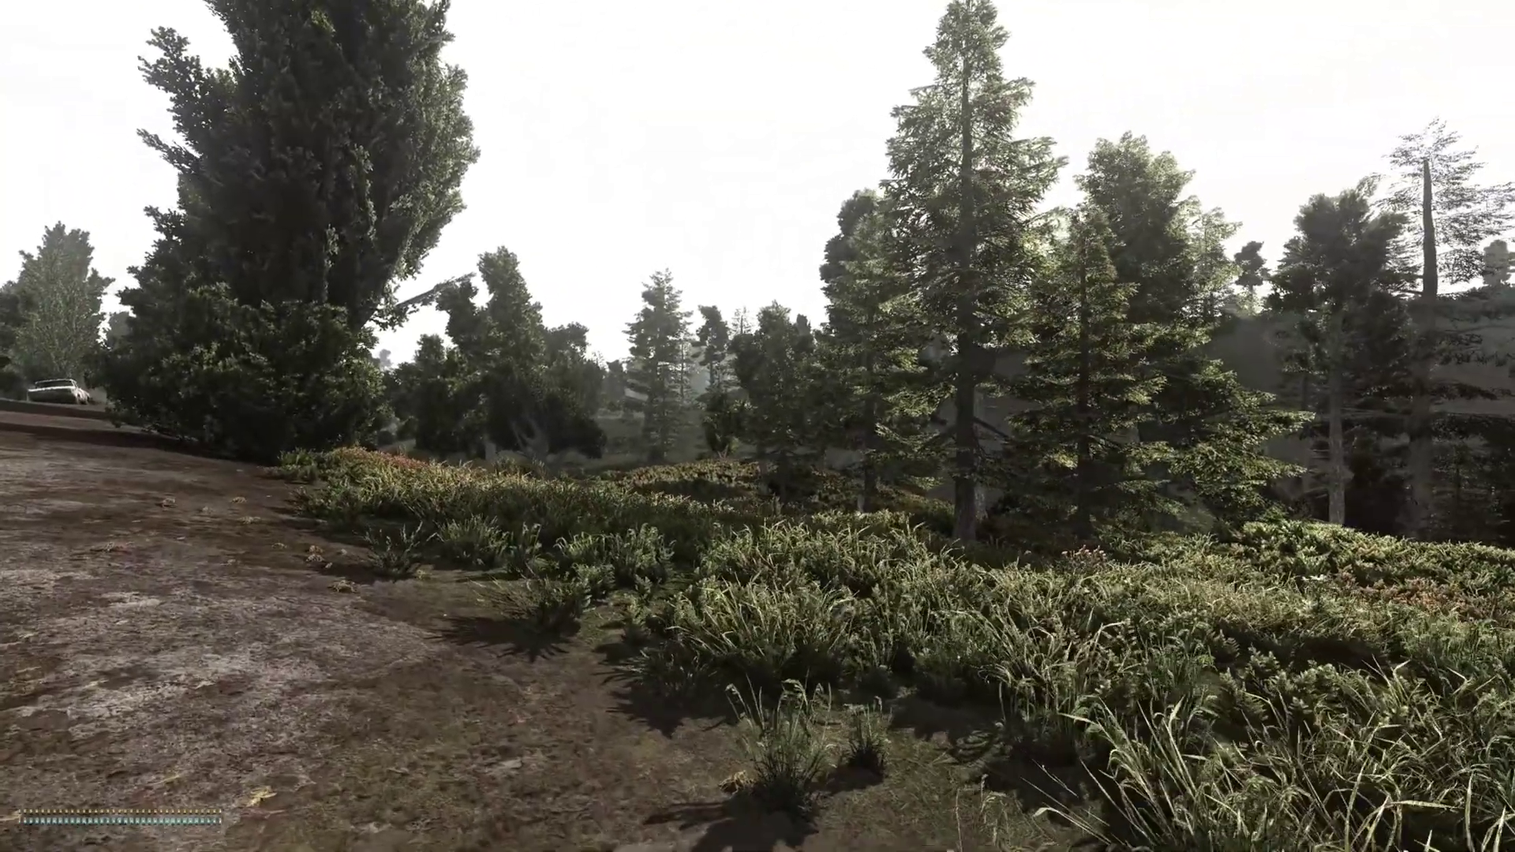
key(w)
Reopen the Weather editor from the debug menu and select w_clear1 as the weather file.
key(F7)
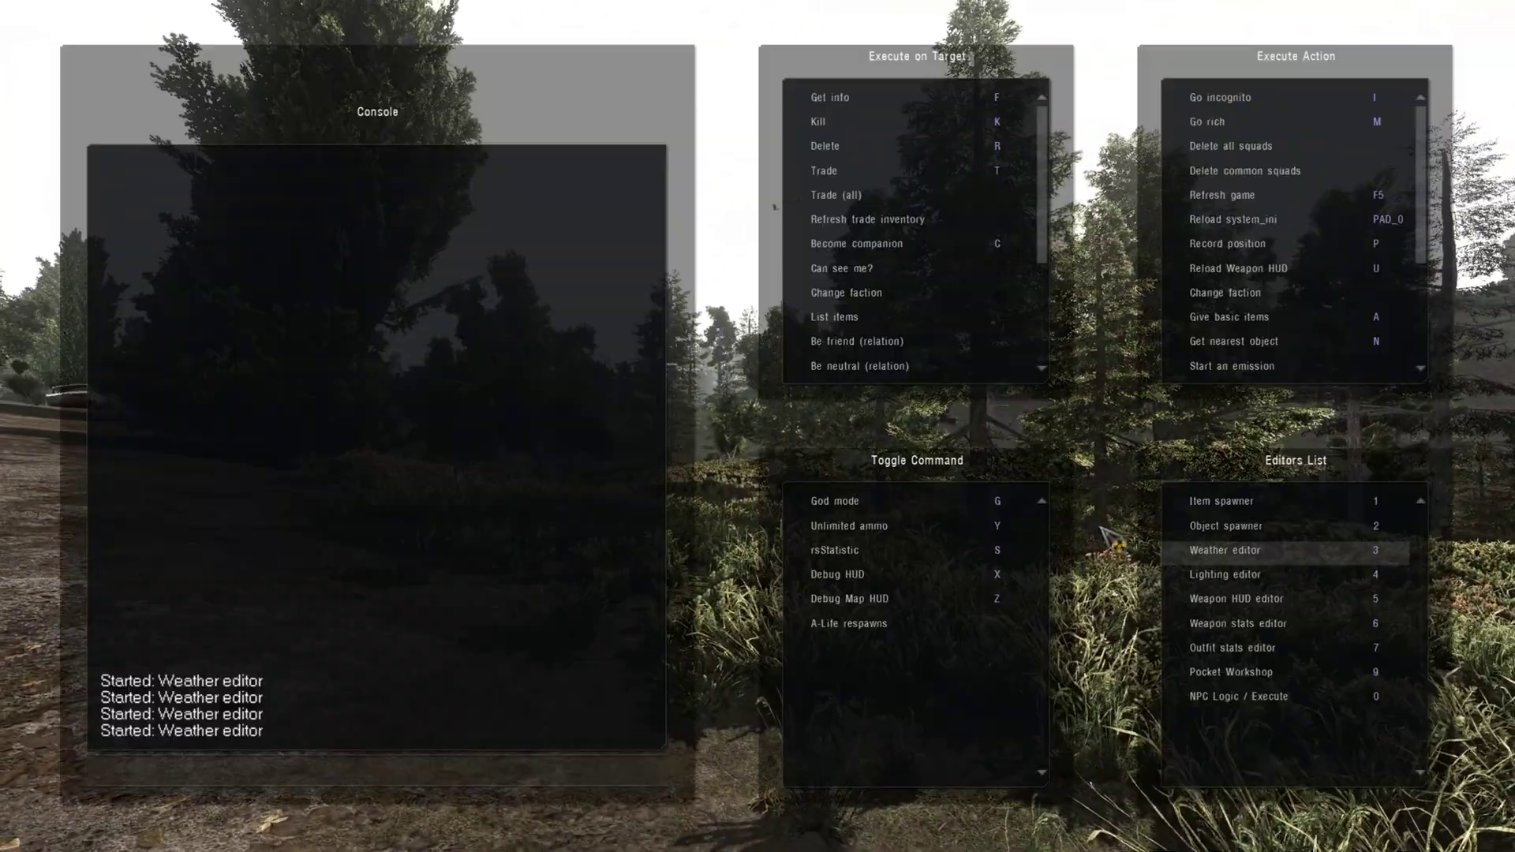
click(1219, 550)
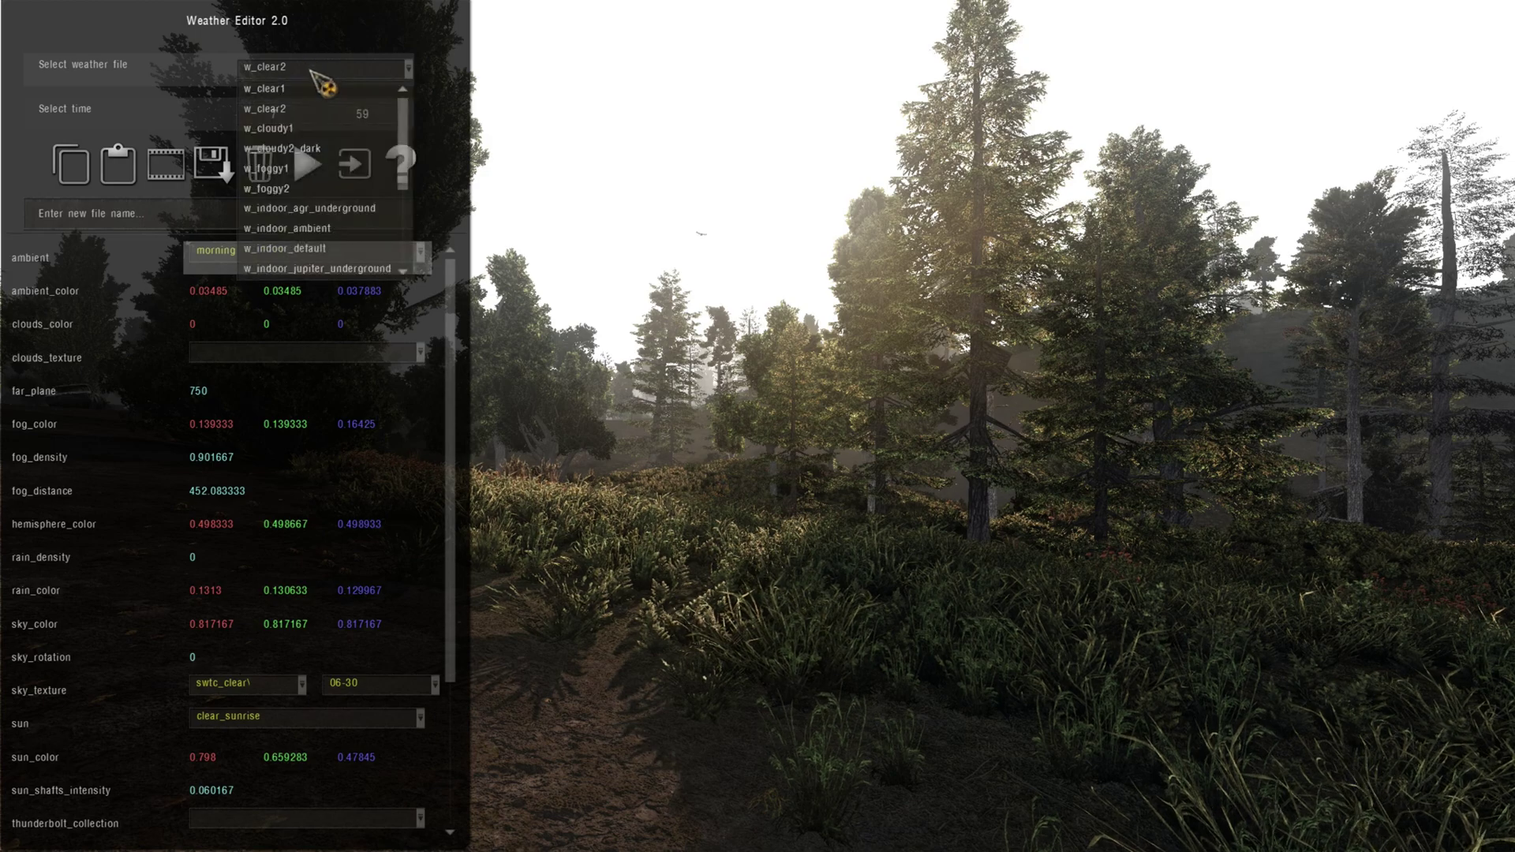
click(288, 88)
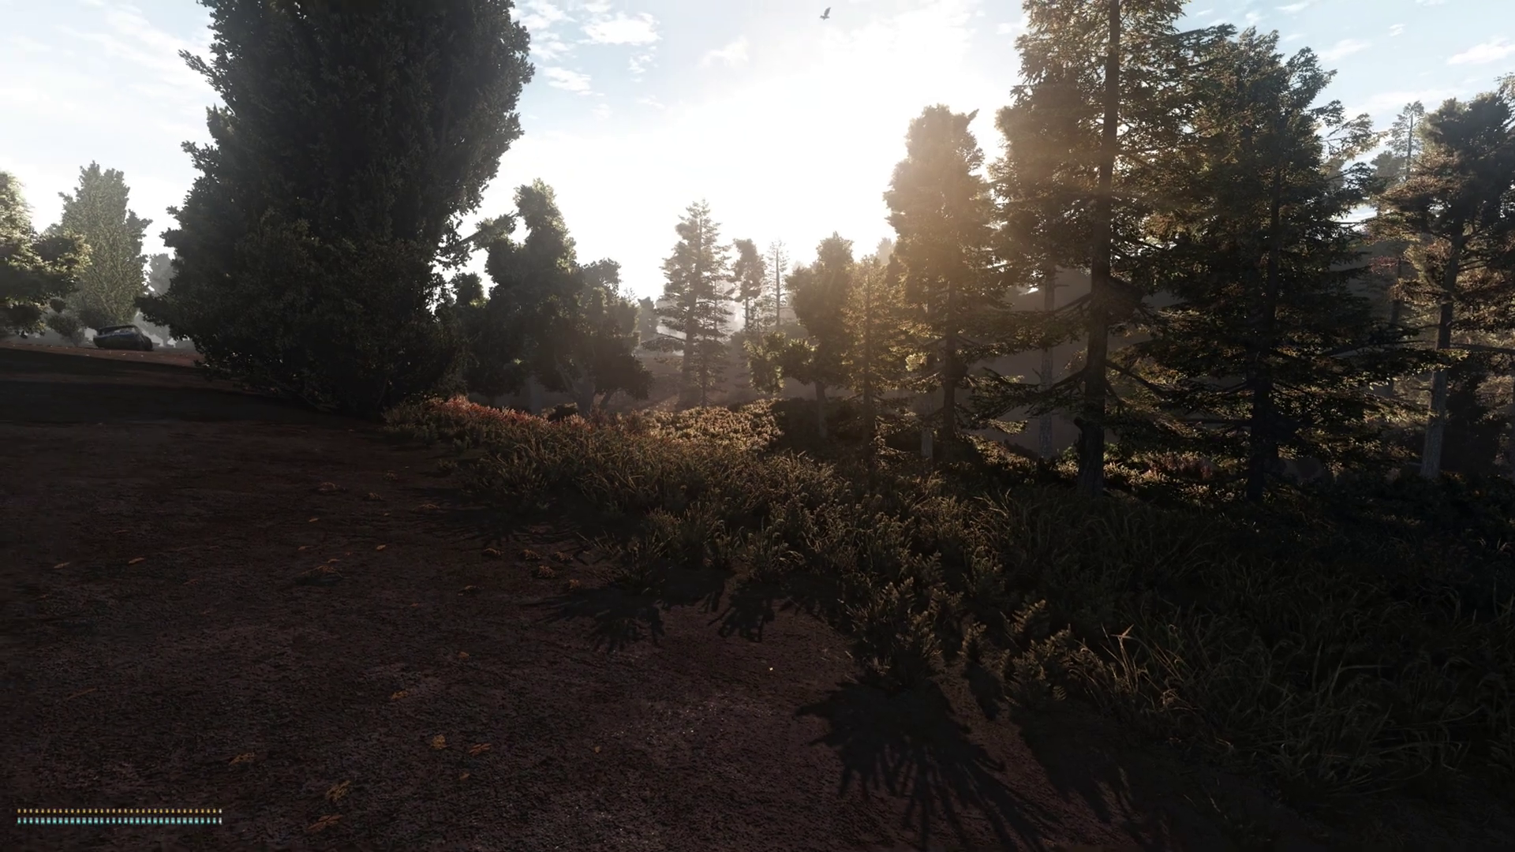
key(Escape)
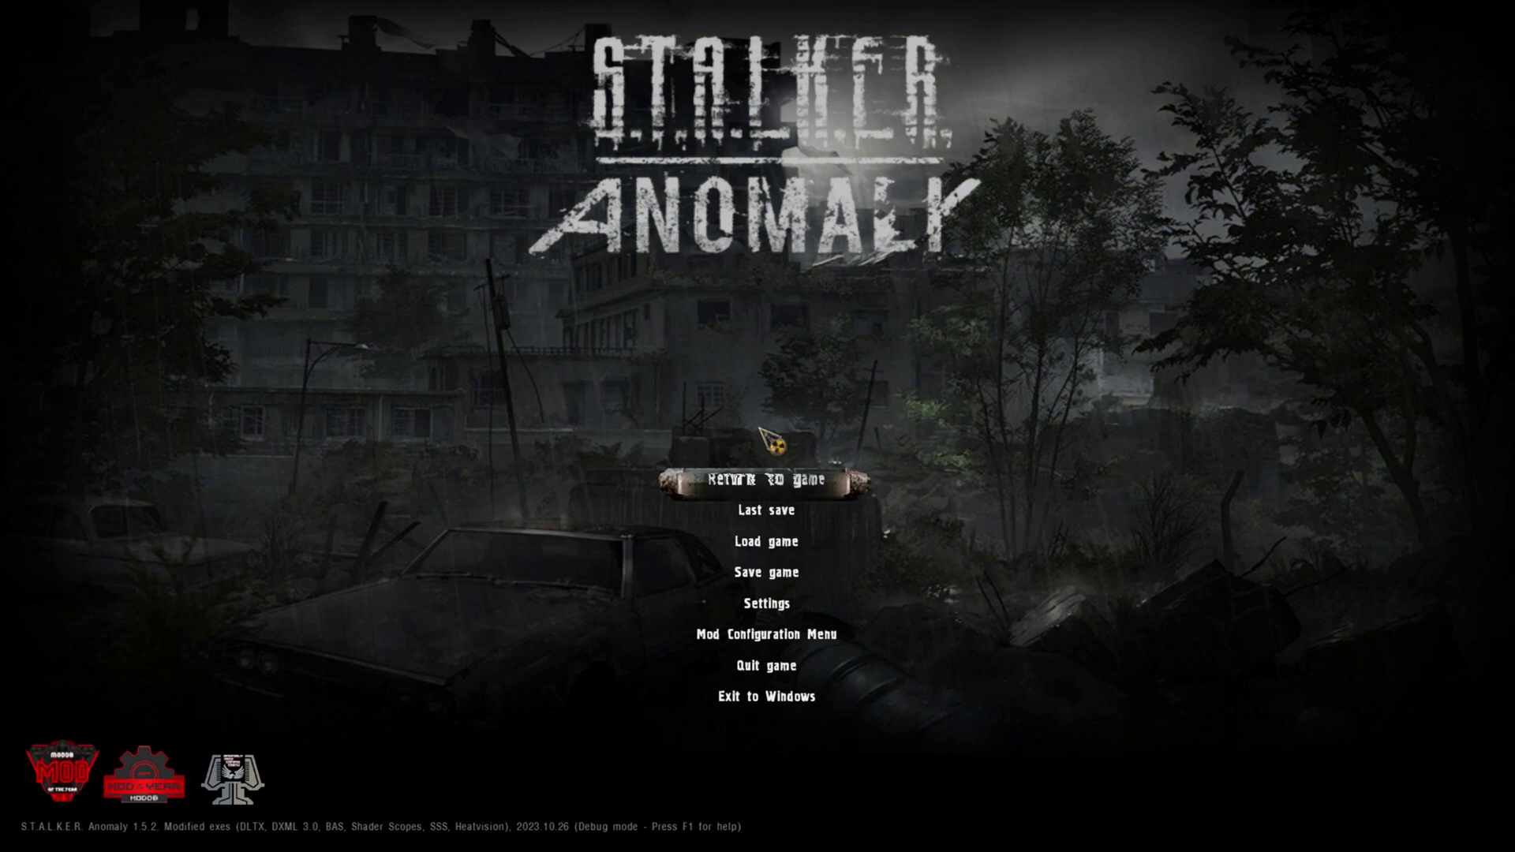
key(Escape)
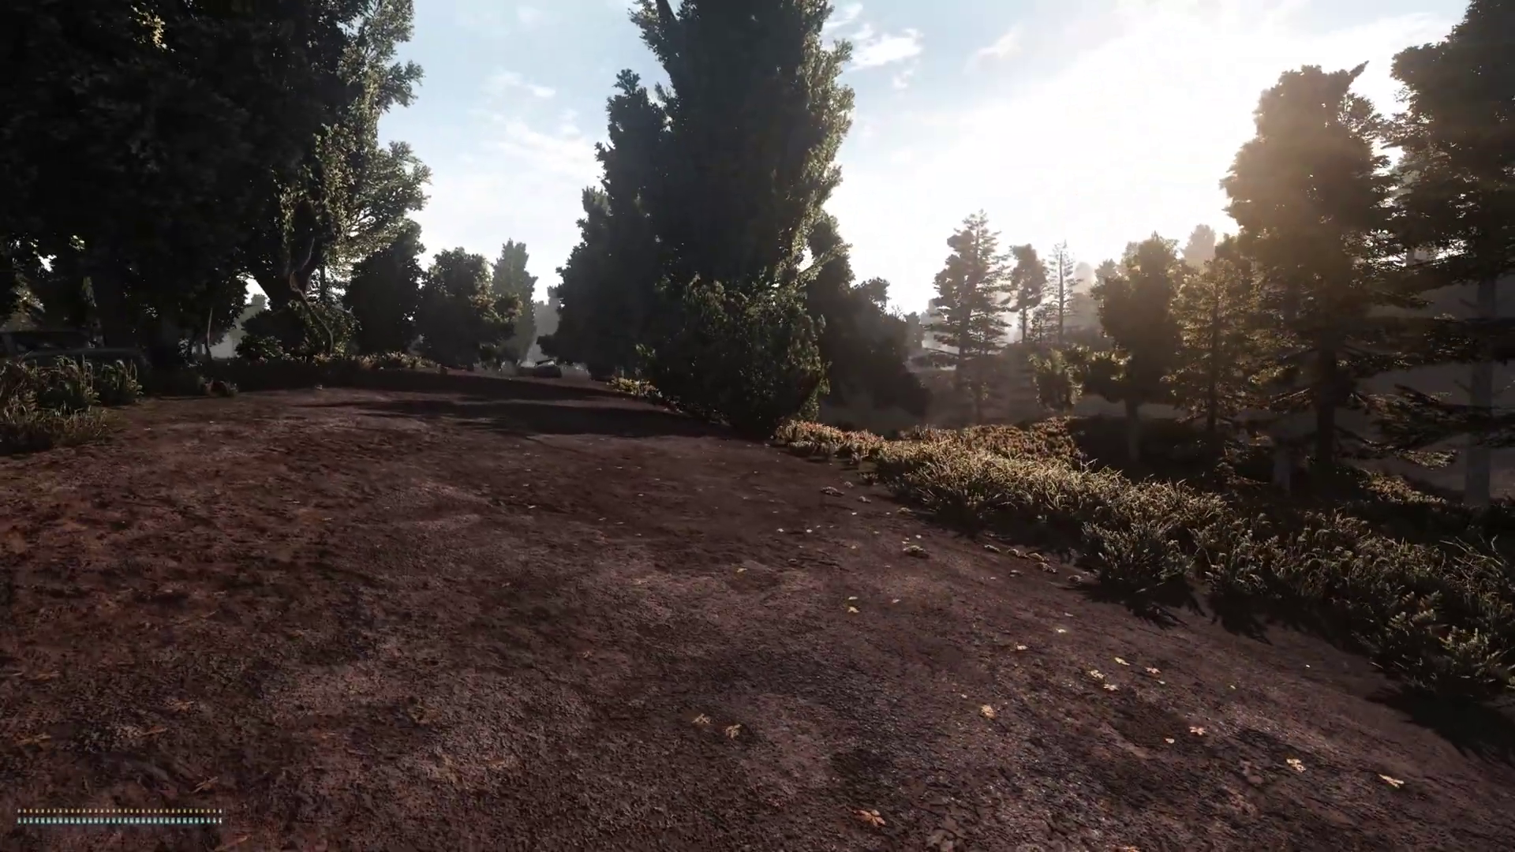
key(w)
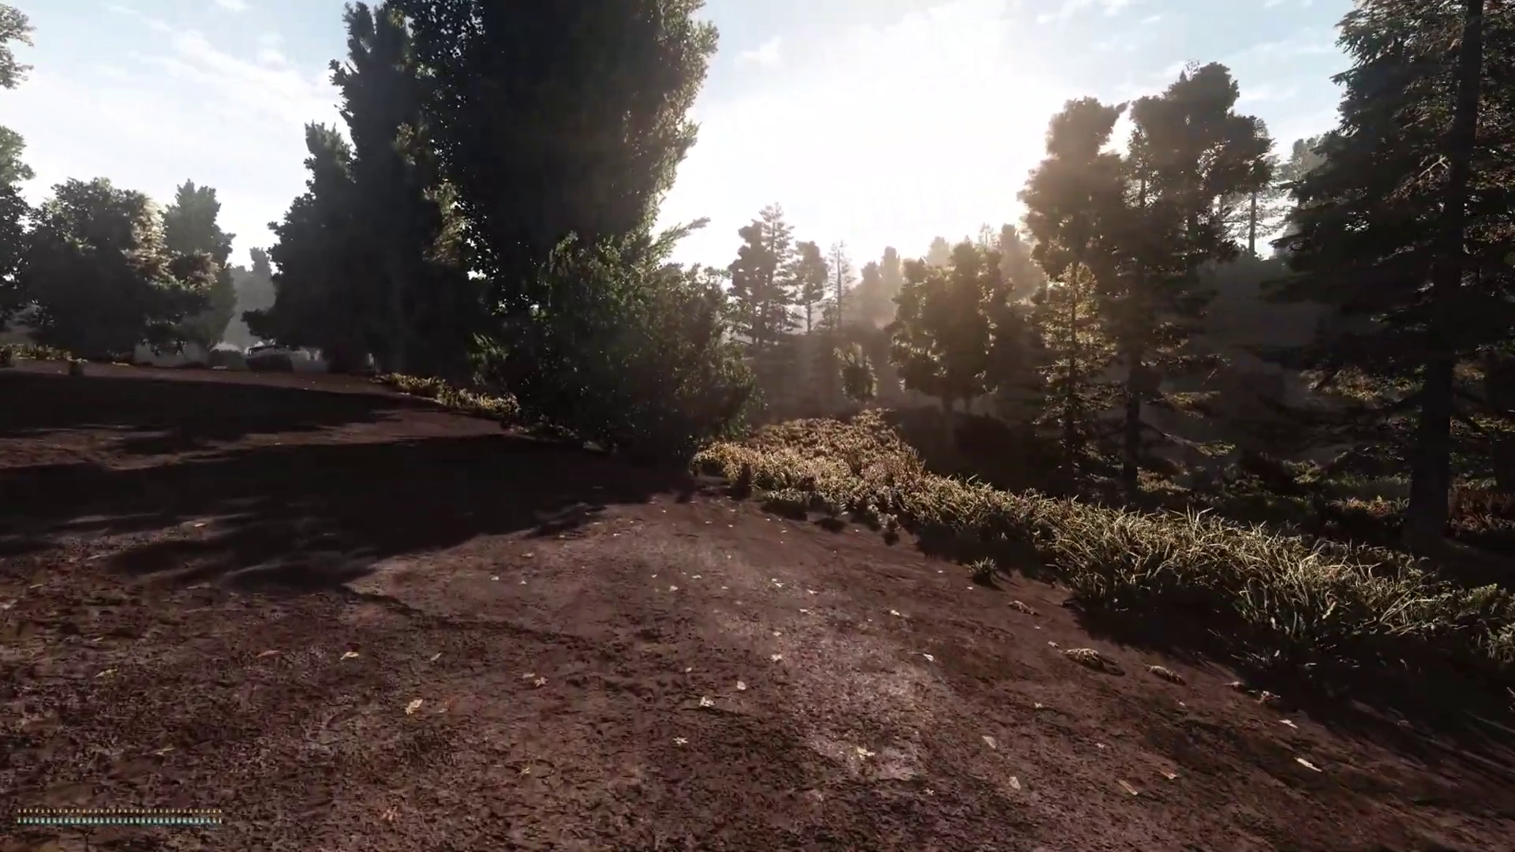
Reopen the Weather editor from the debug menu and advance the time of day to mid-morning on its timeline.
key(F7)
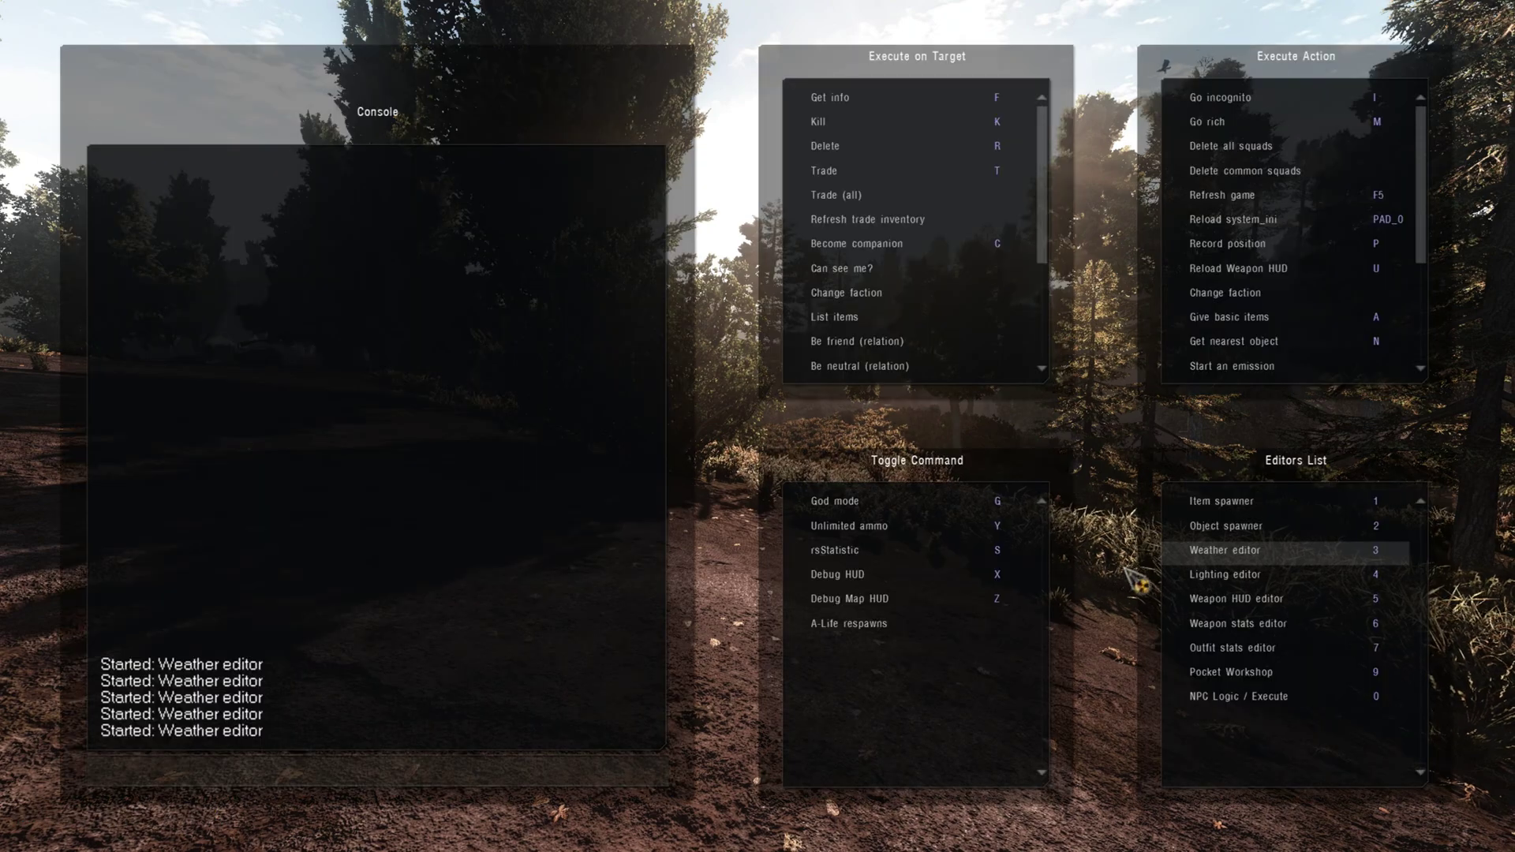
key(3)
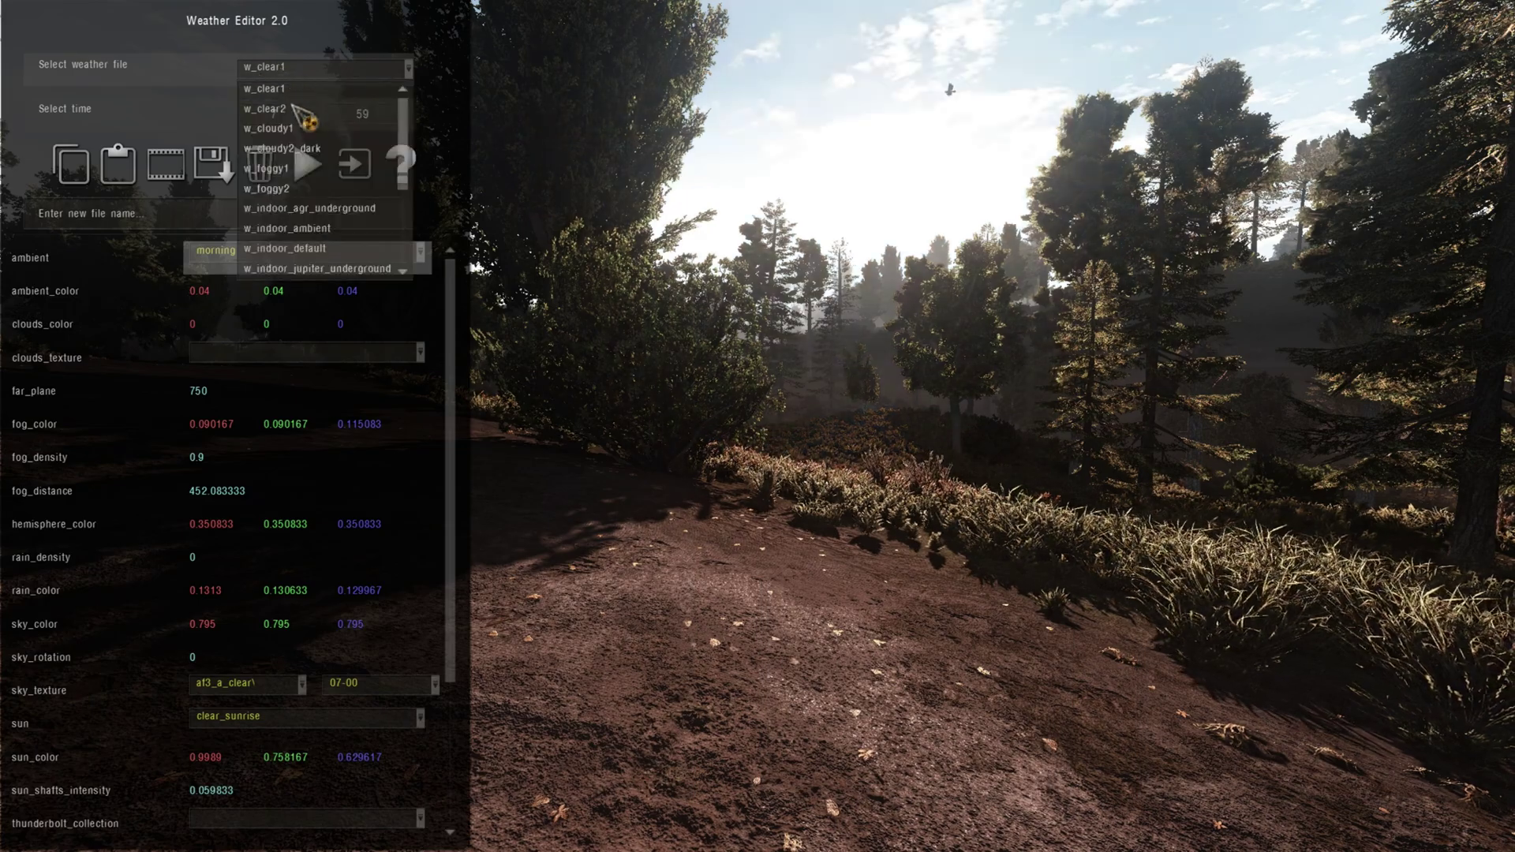
click(175, 173)
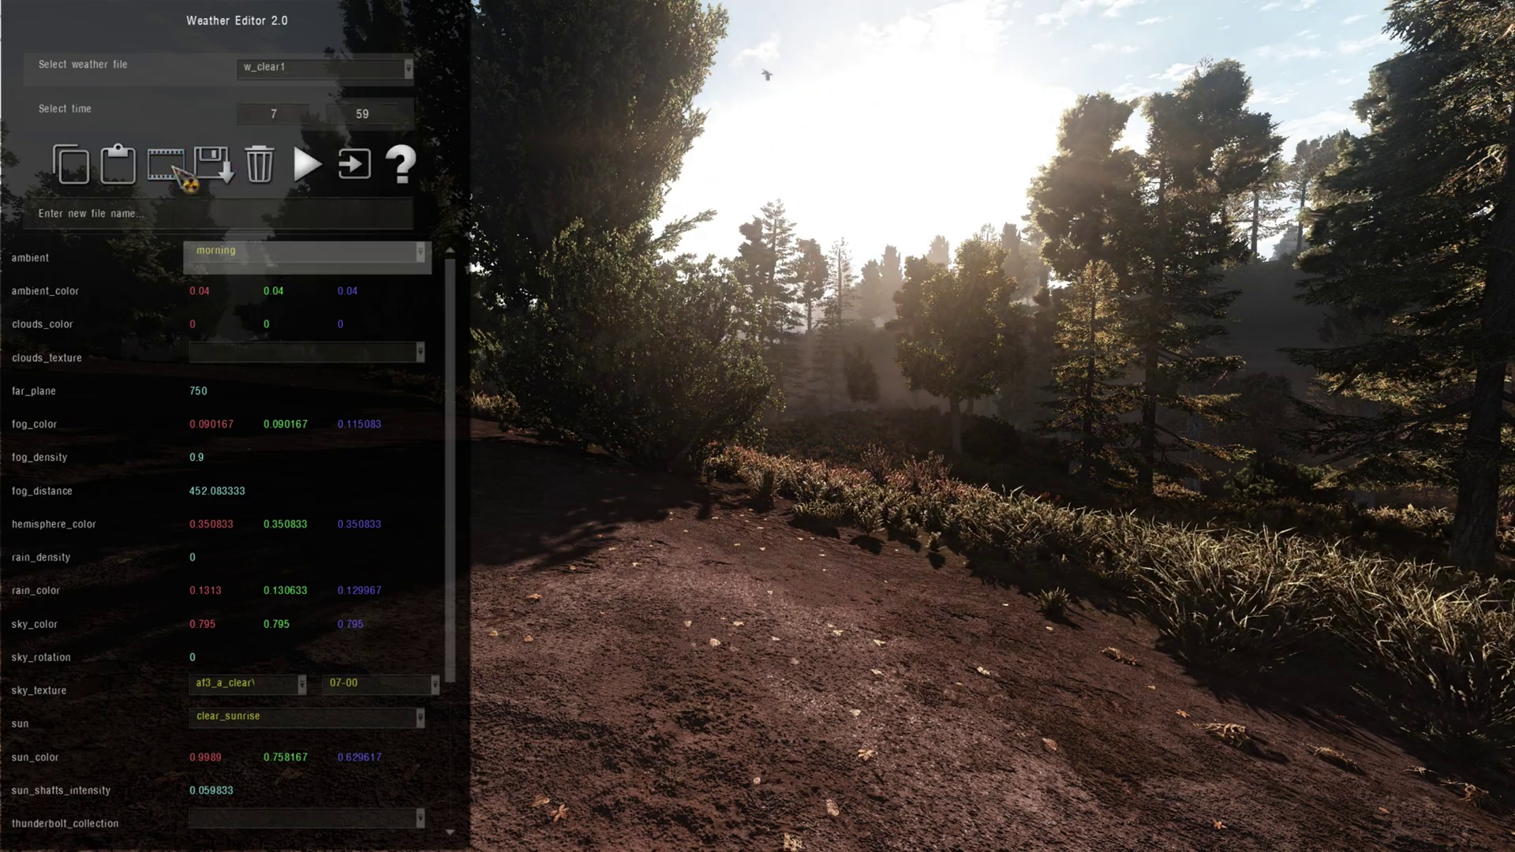
click(173, 167)
drag(632, 823, 740, 828)
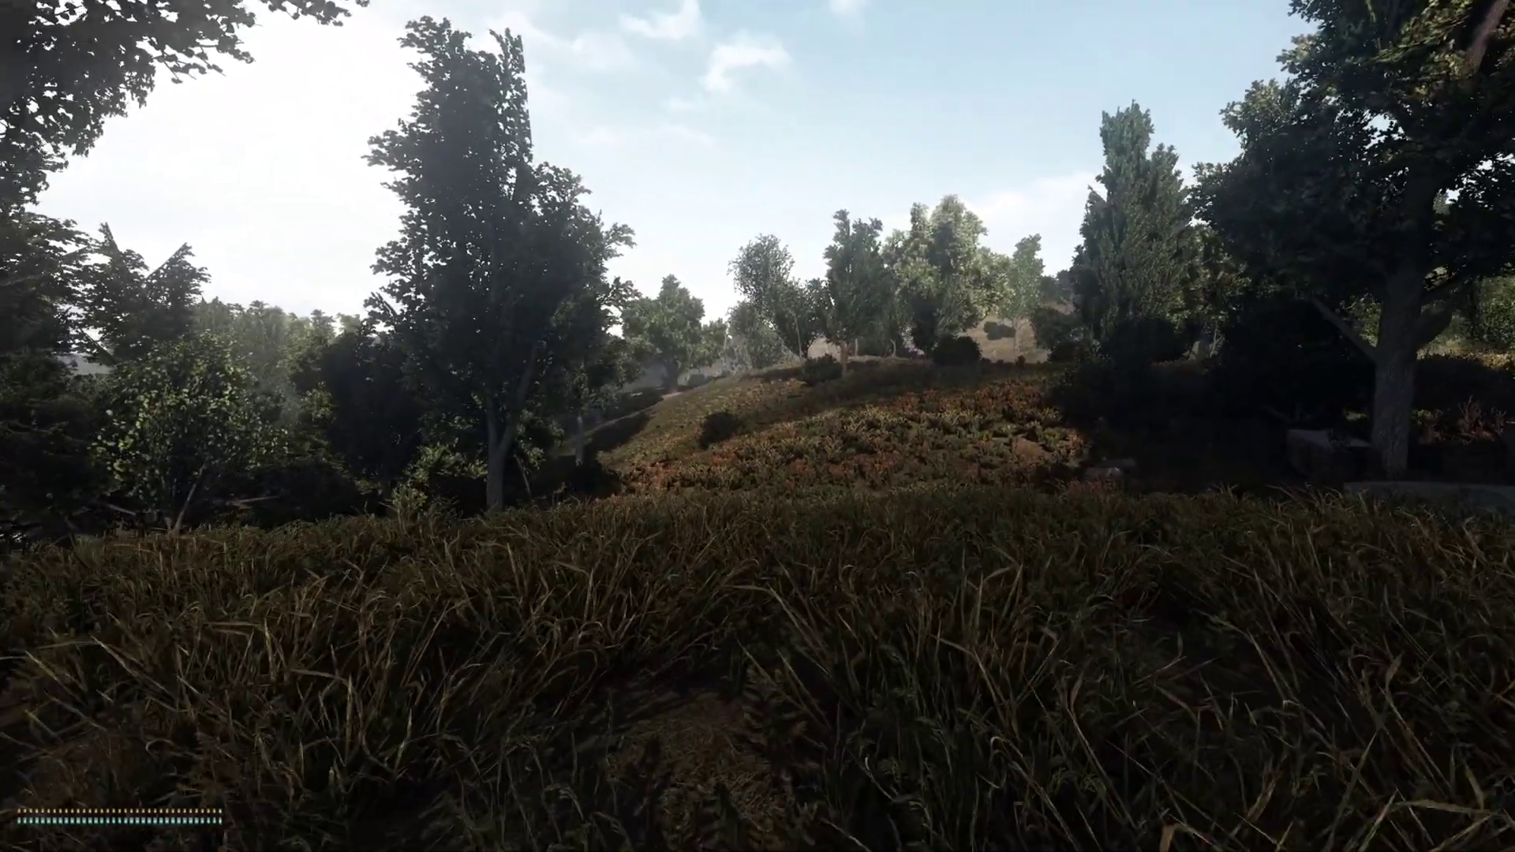
Set the grass shadow parameters in the game console with the command ssfx_grass_shadows 3,1,1,1 and return to the game view.
key(grave)
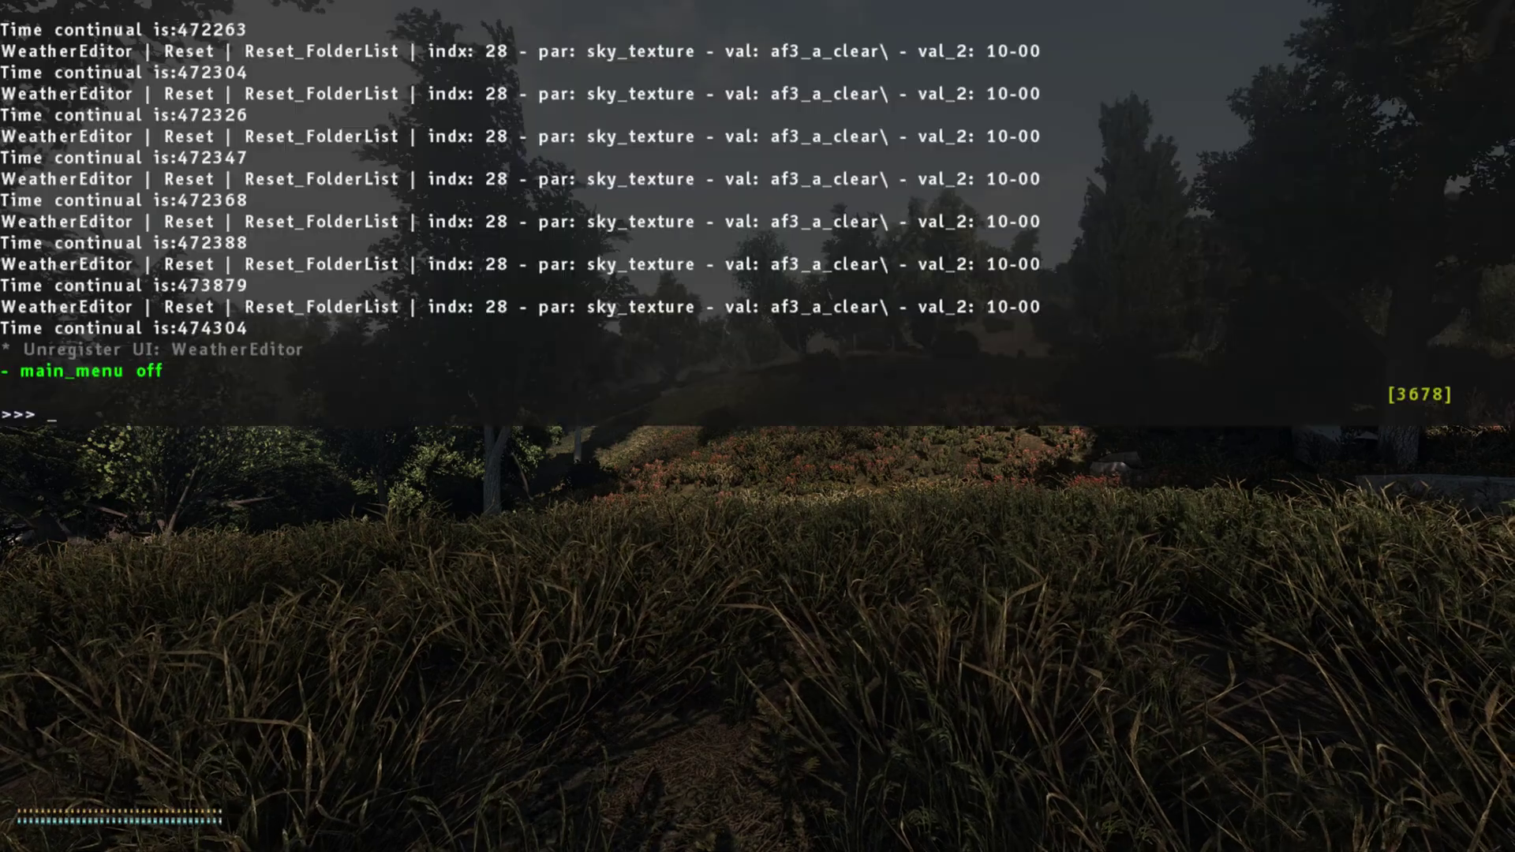
text(ssfx_)
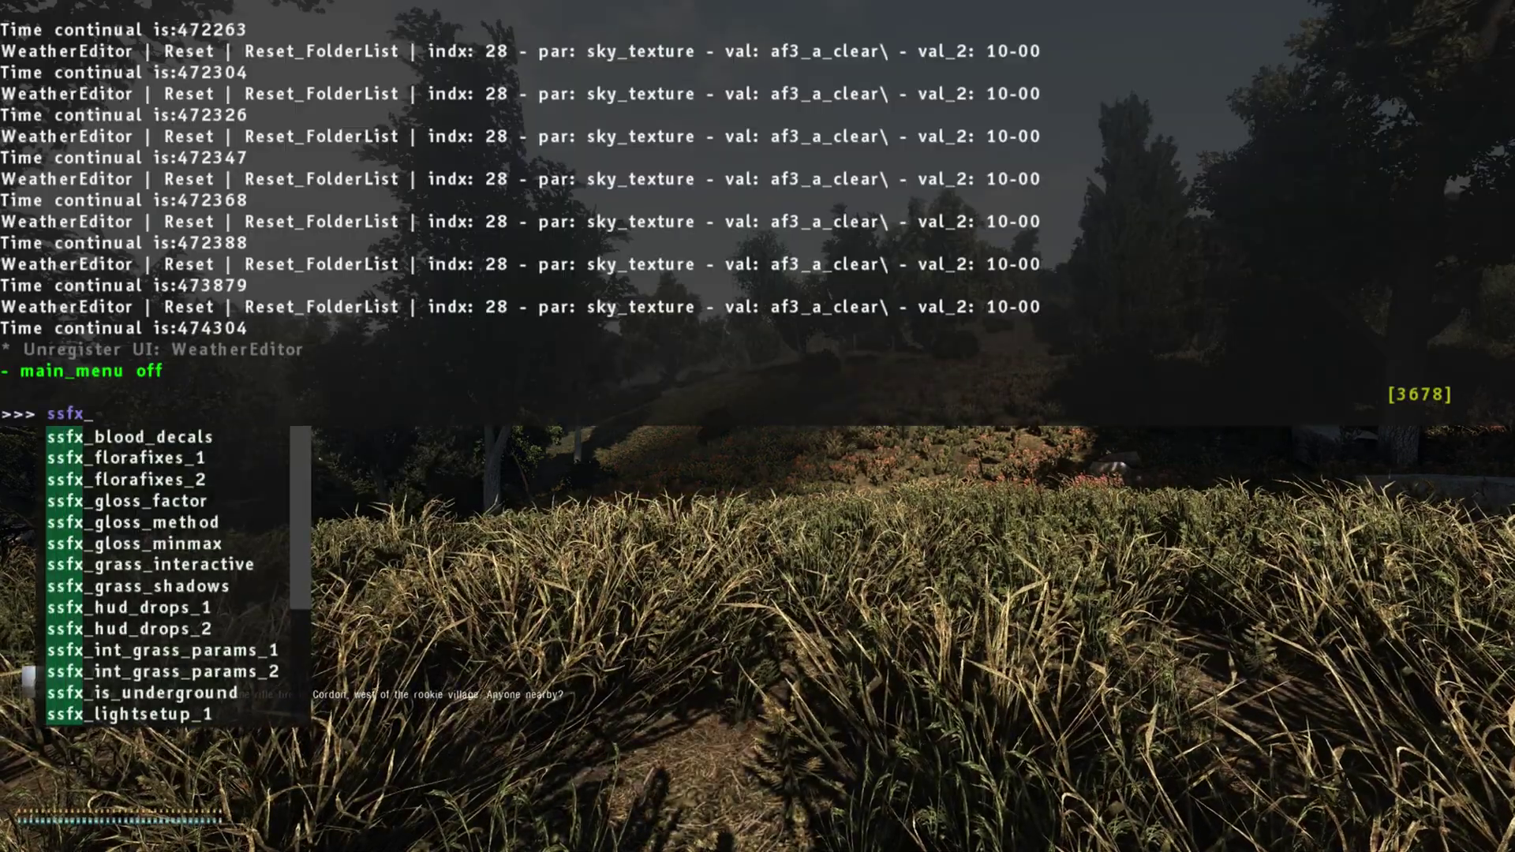
key(Down)
key(Down)
key(Down)
key(Down)
key(Down)
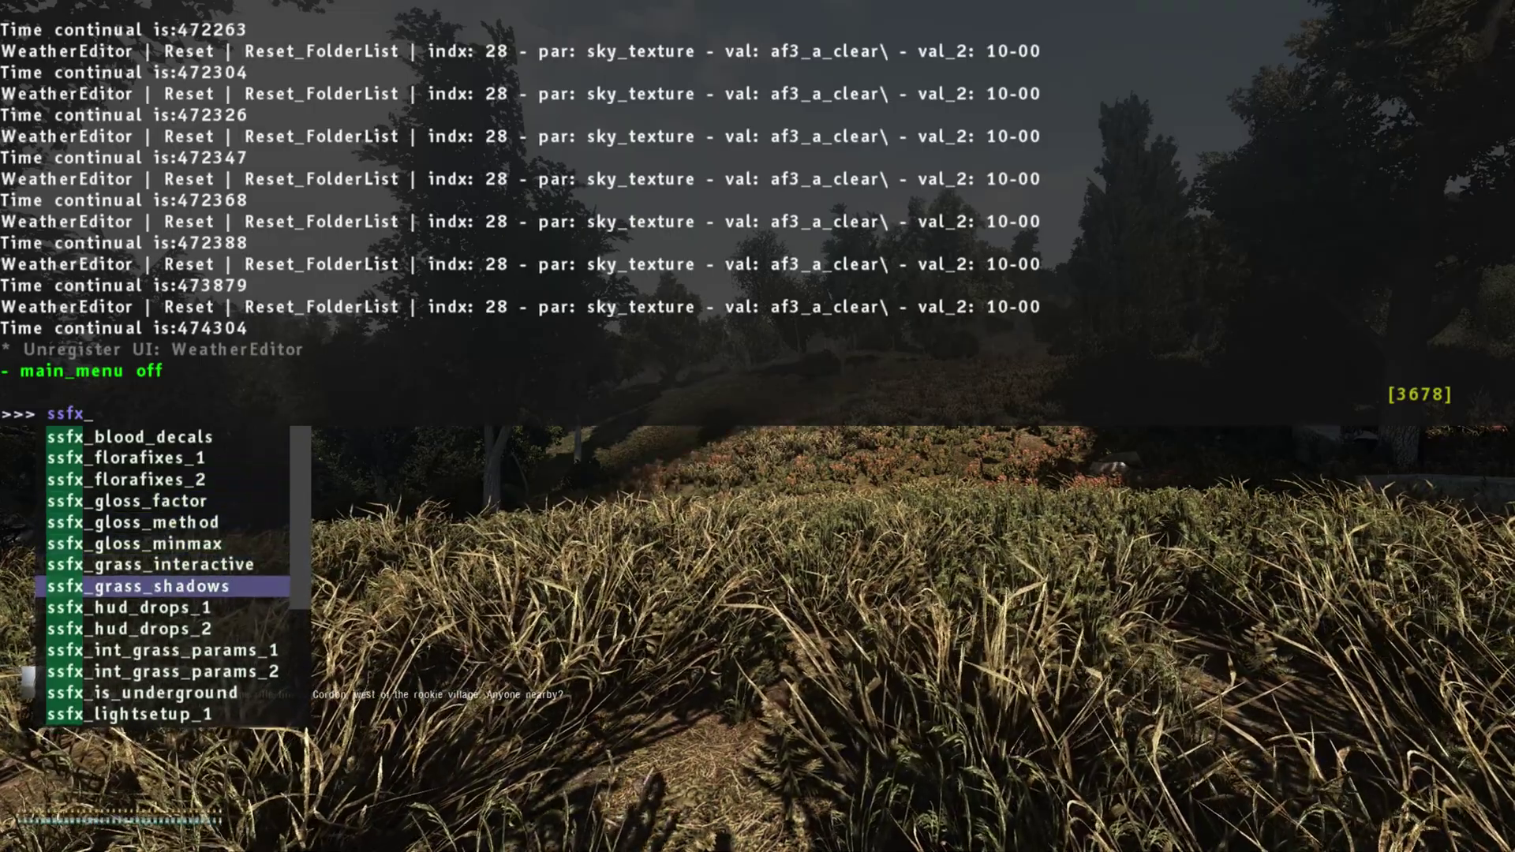
key(Return)
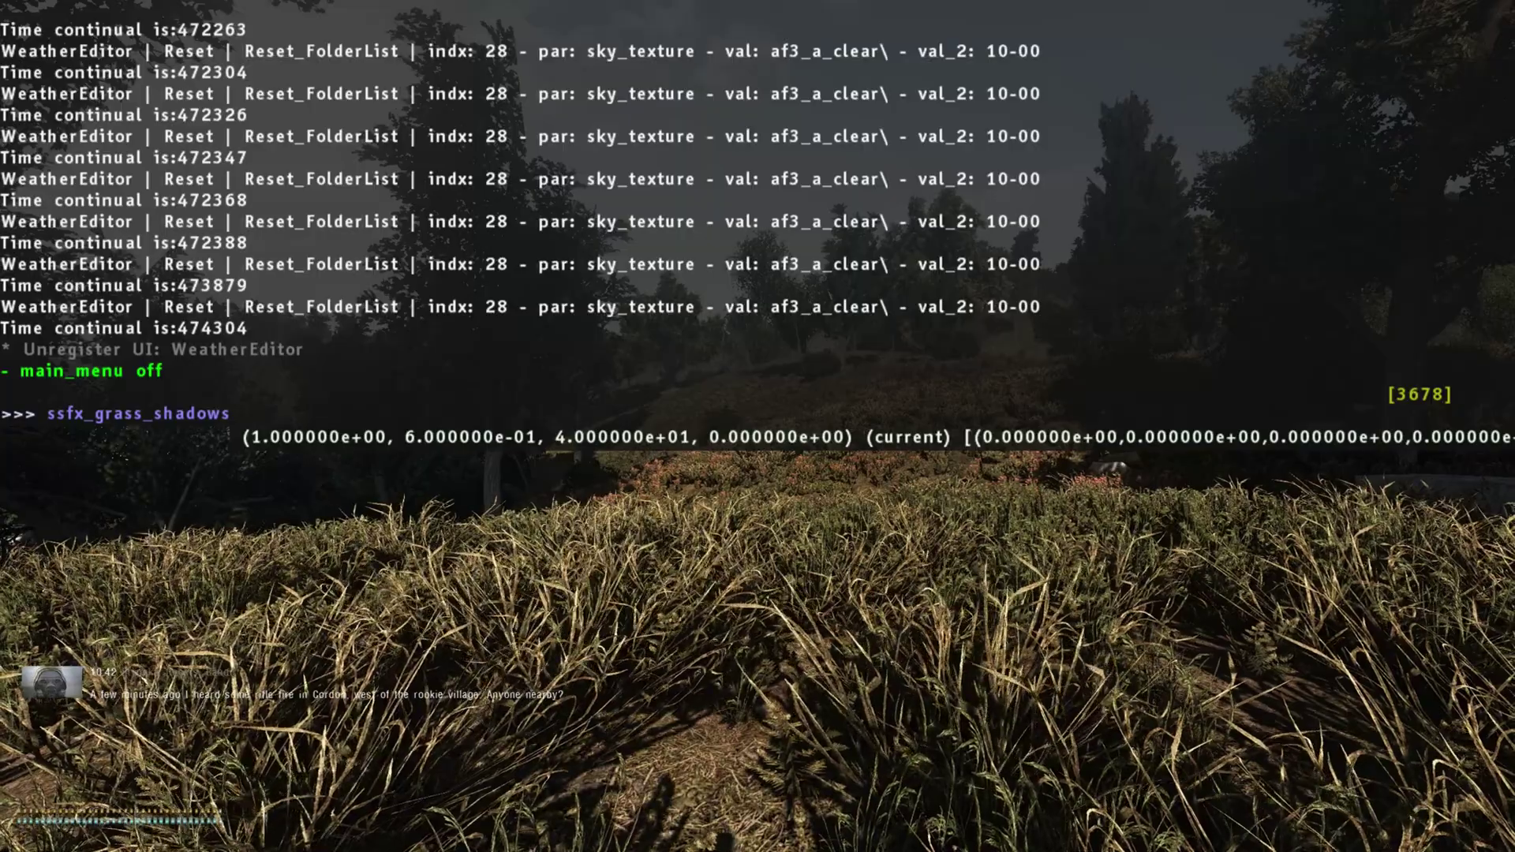
text(3,1,1,1)
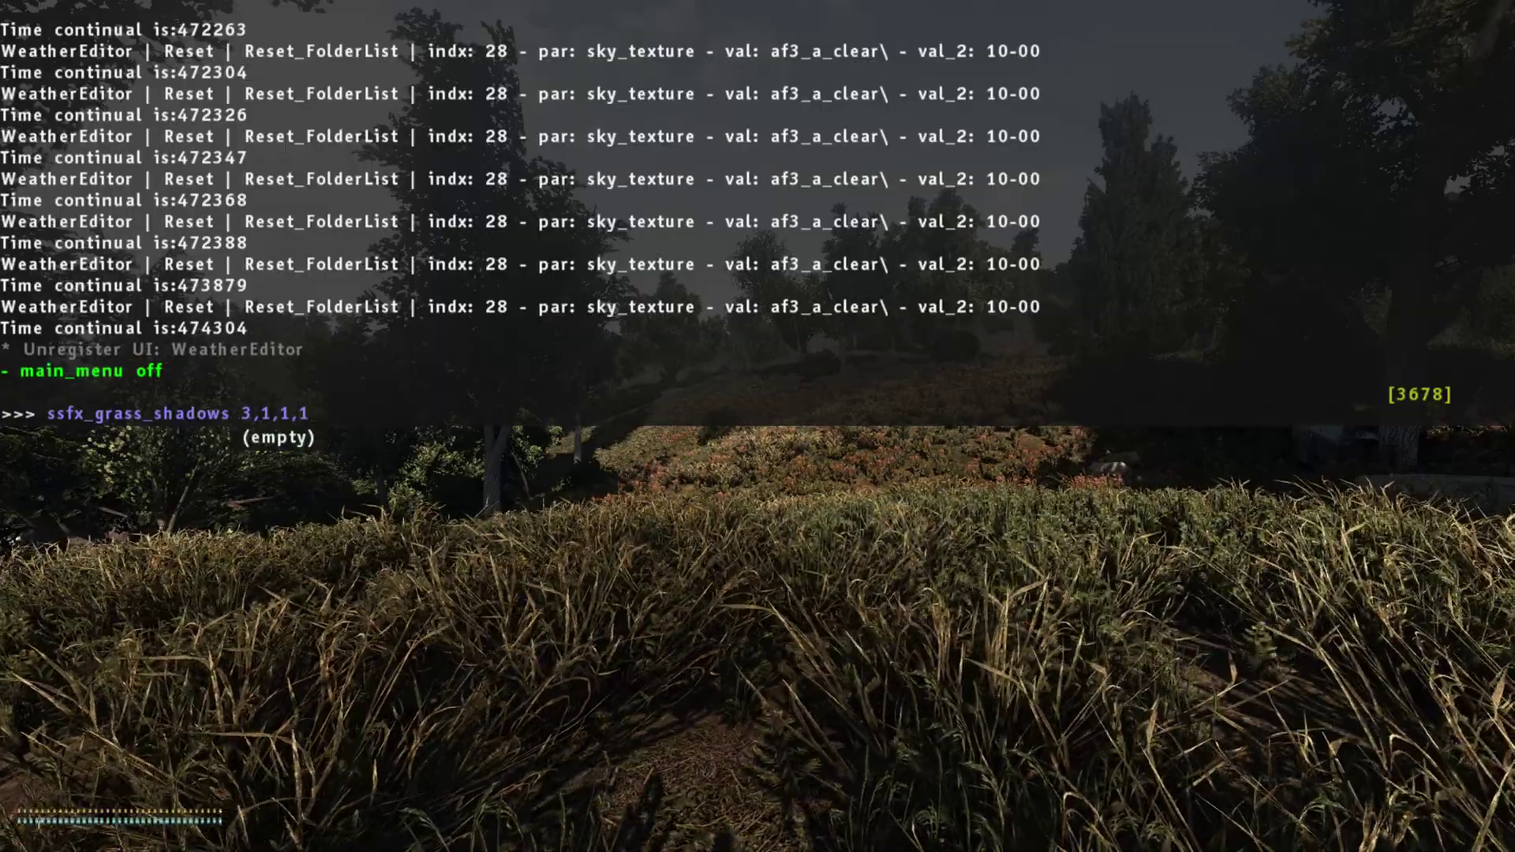
key(Return)
key(grave)
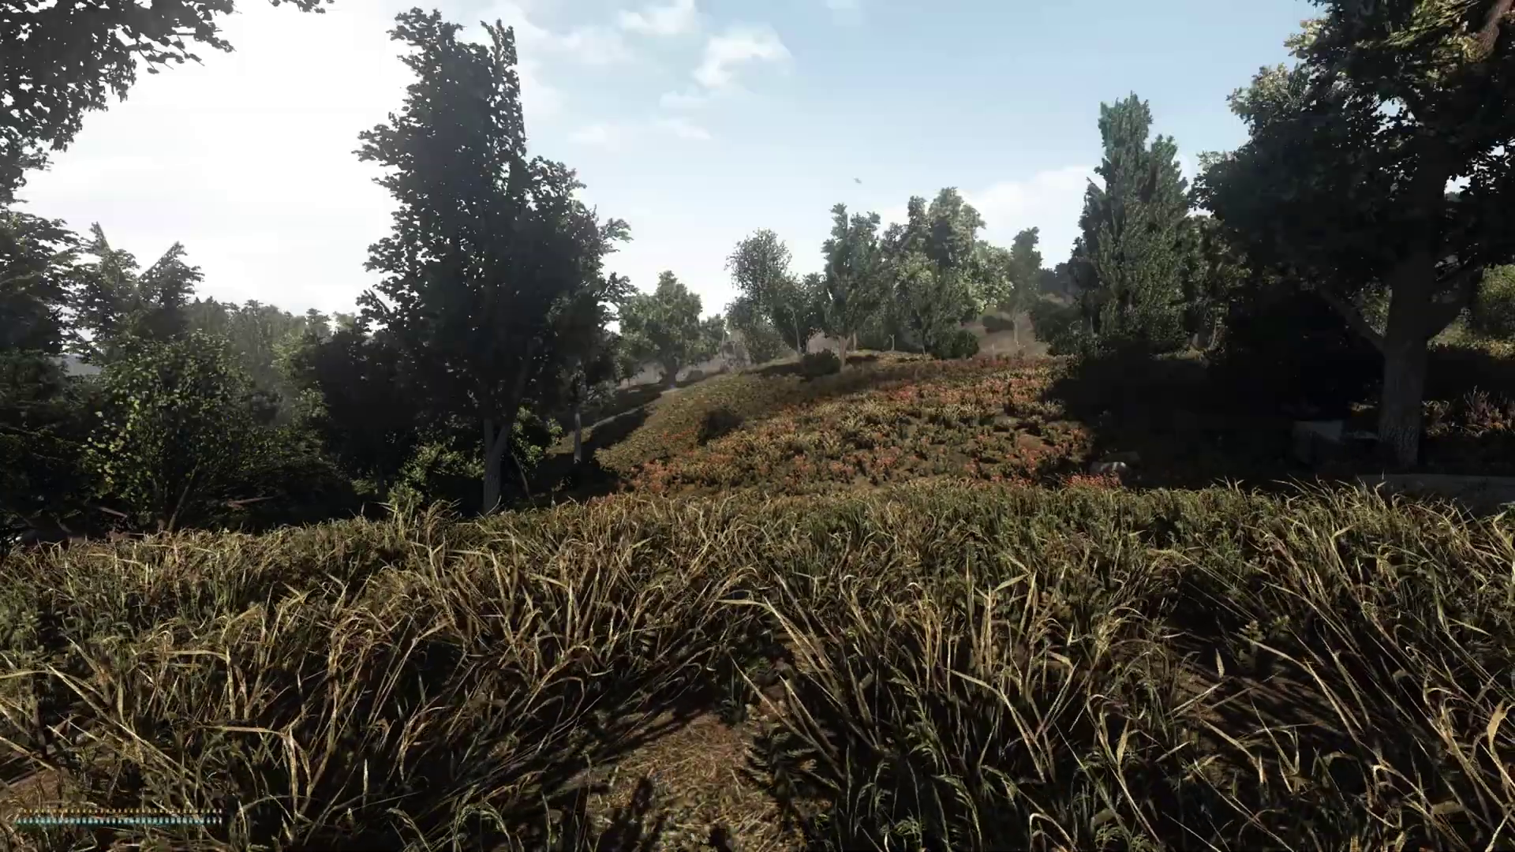